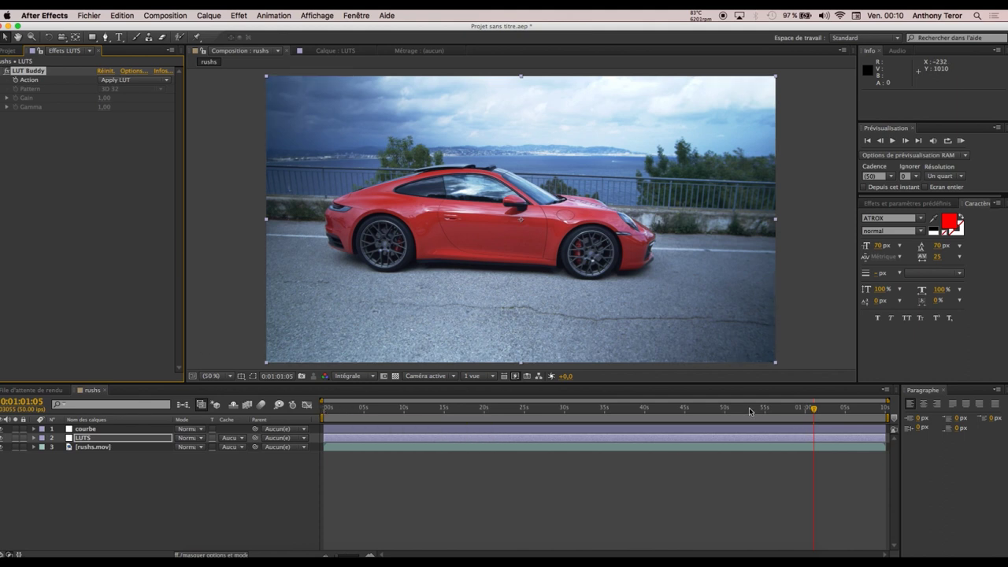
{"action": "left_click", "coordinate": [839, 409]}
{"action": "left_click_drag", "start_coordinate": [840, 409], "coordinate": [749, 409]}
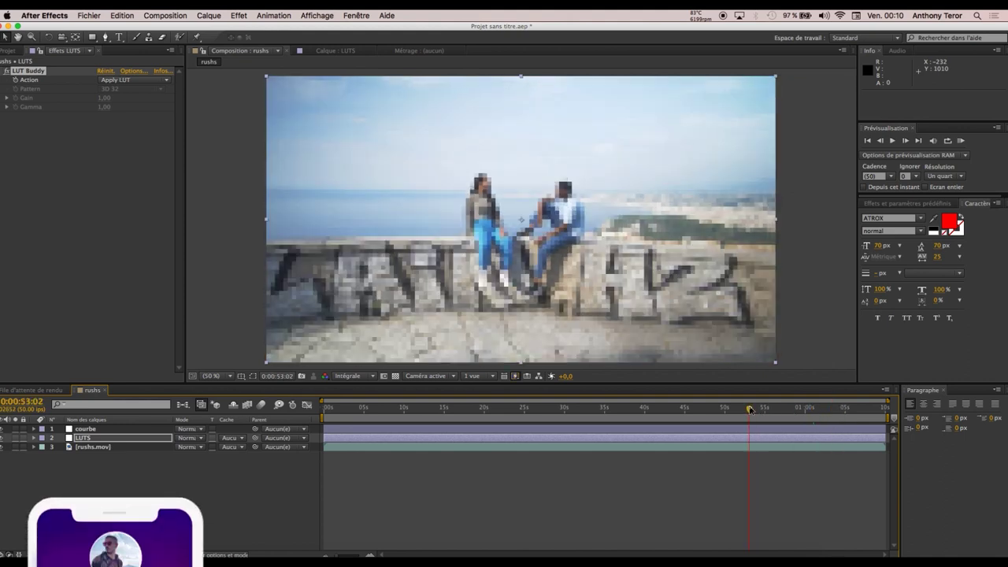
{"action": "left_click", "coordinate": [682, 408]}
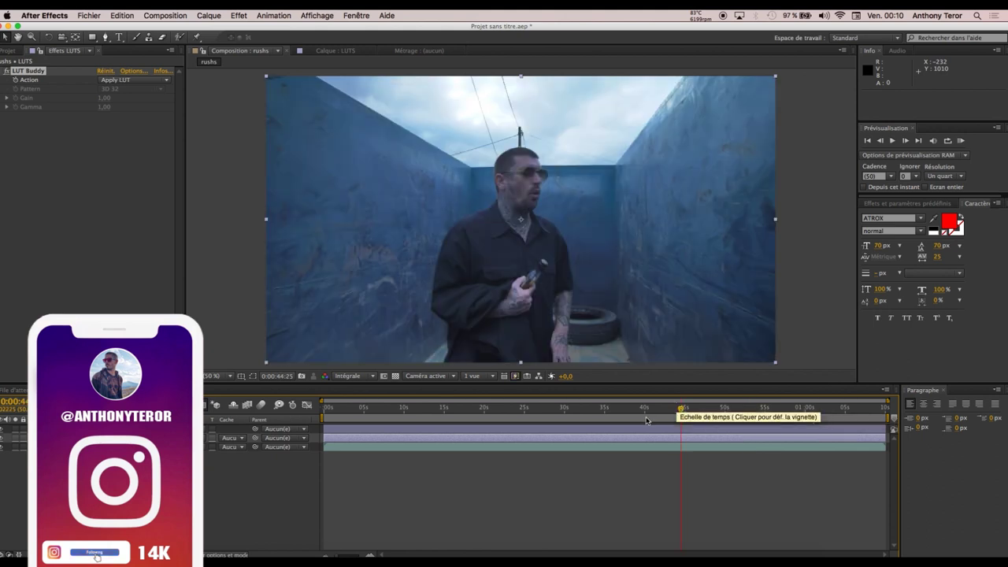
{"action": "left_click", "coordinate": [608, 409]}
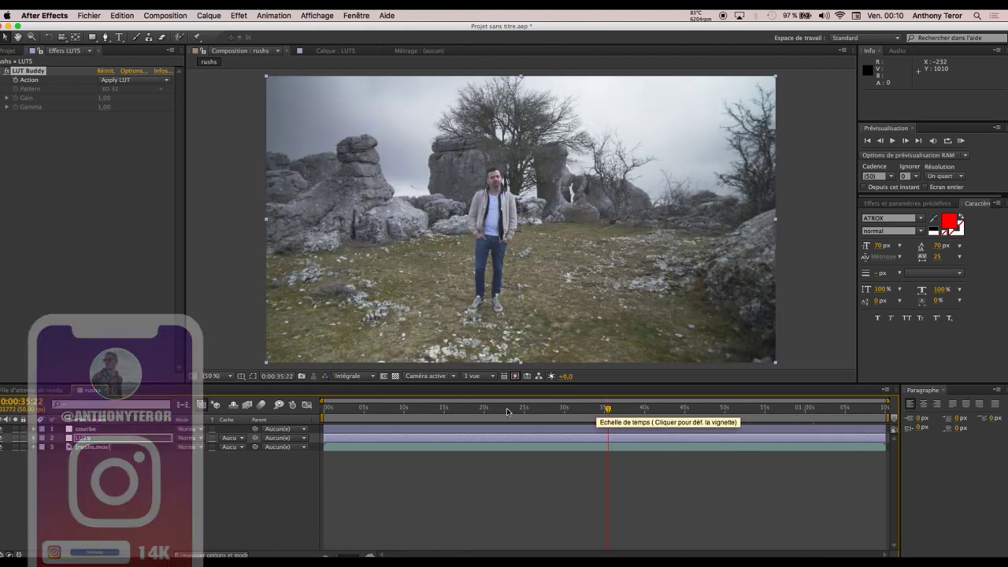
{"action": "left_click", "coordinate": [506, 409]}
{"action": "left_click", "coordinate": [439, 409]}
{"action": "left_click", "coordinate": [398, 409]}
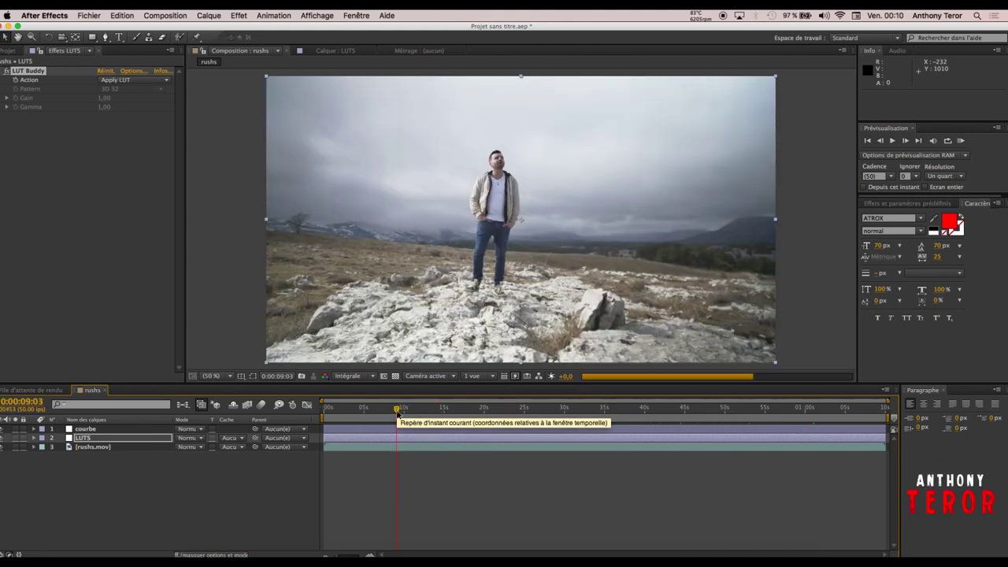
{"action": "left_click", "coordinate": [385, 409]}
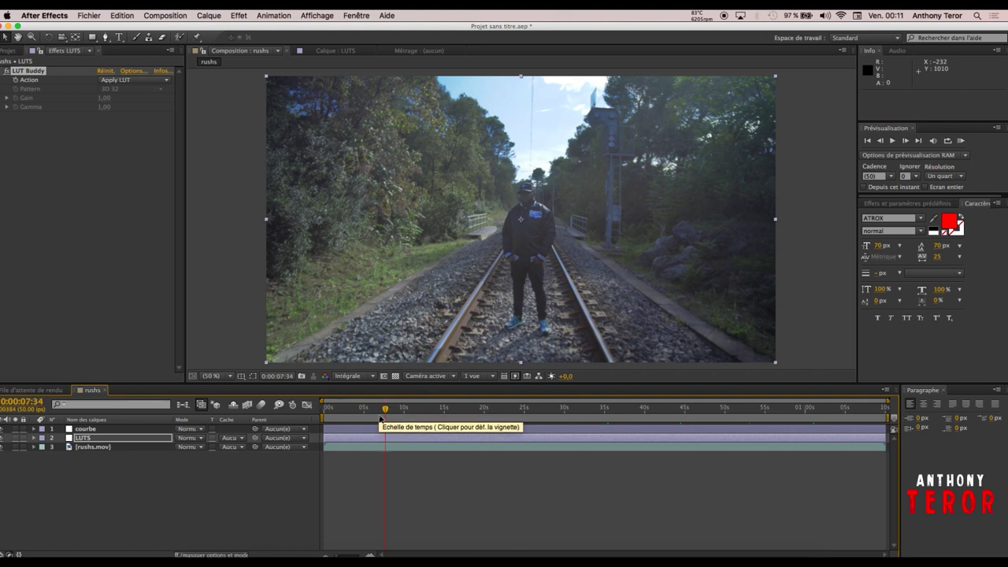
{"action": "left_click", "coordinate": [348, 408]}
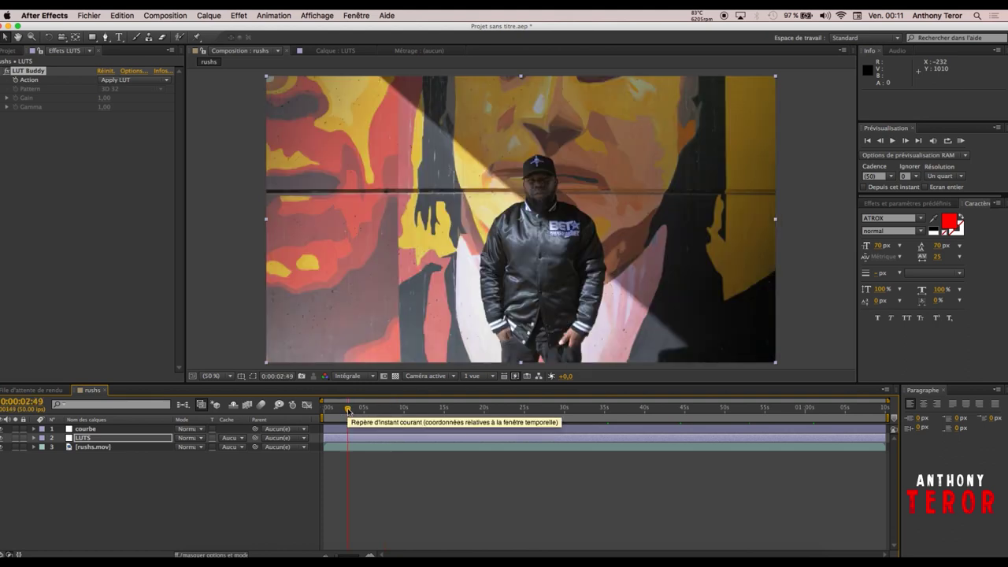
{"action": "left_click", "coordinate": [465, 409]}
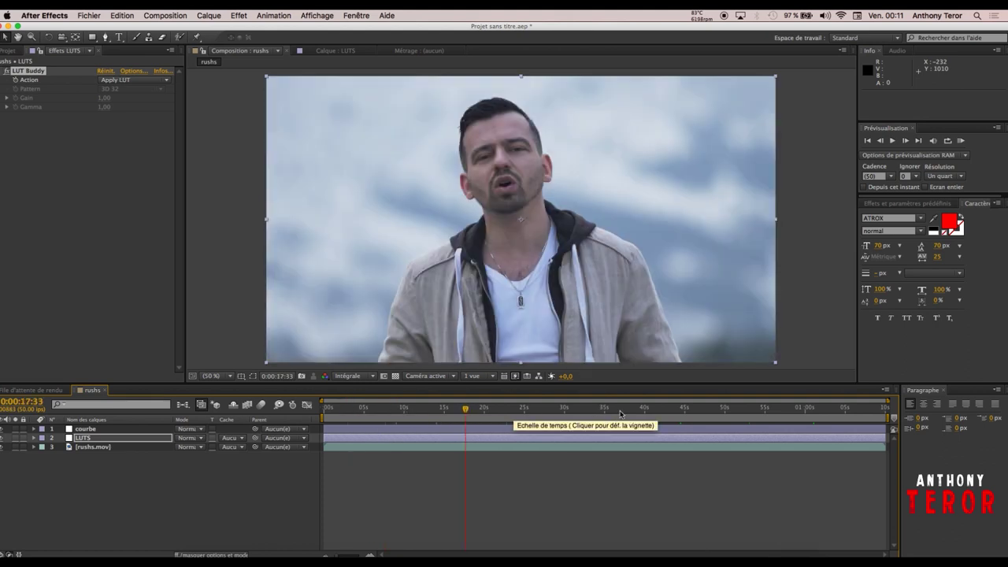
{"action": "left_click", "coordinate": [620, 411]}
{"action": "left_click", "coordinate": [713, 409]}
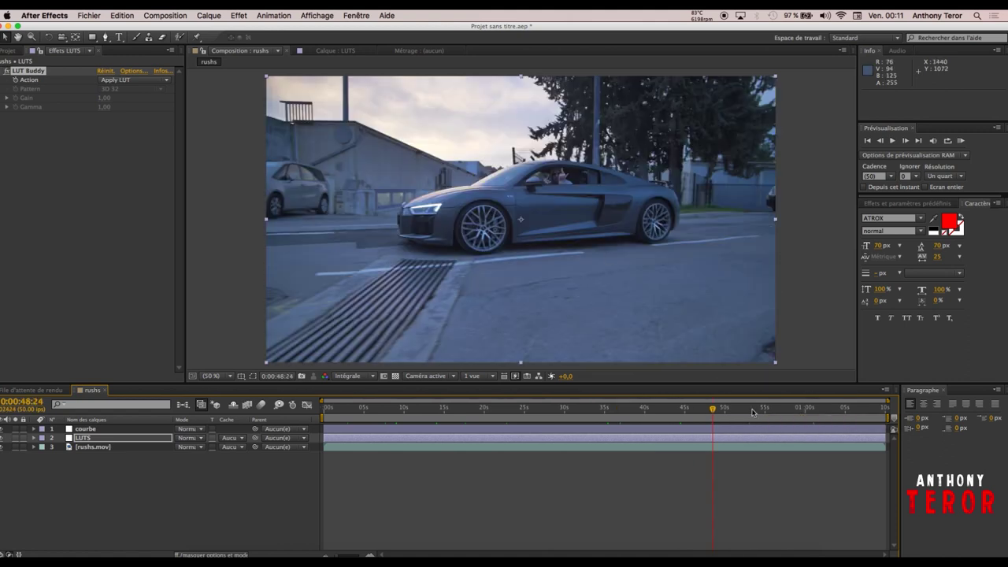
{"action": "left_click_drag", "start_coordinate": [792, 412], "coordinate": [800, 412]}
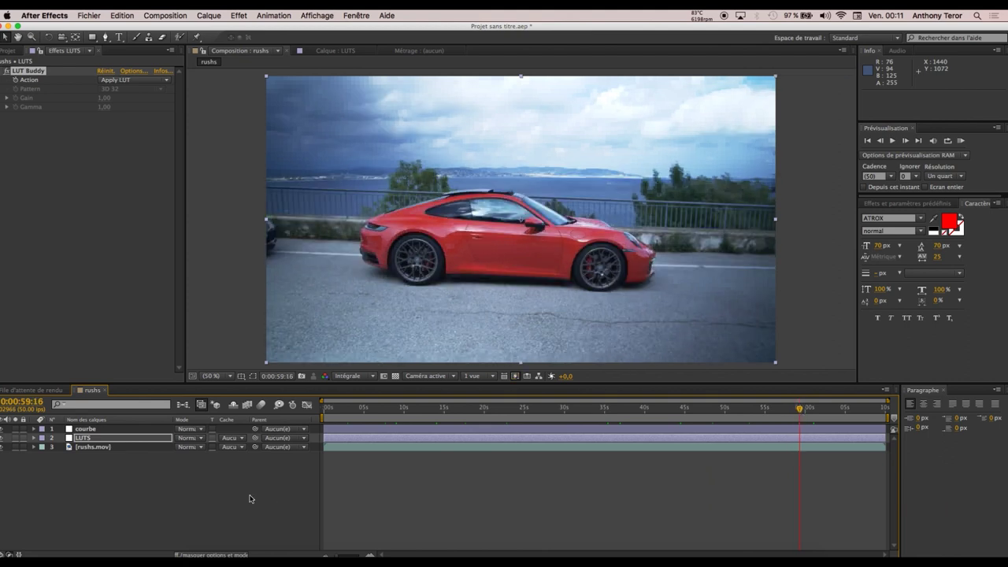
{"action": "left_click", "coordinate": [83, 288]}
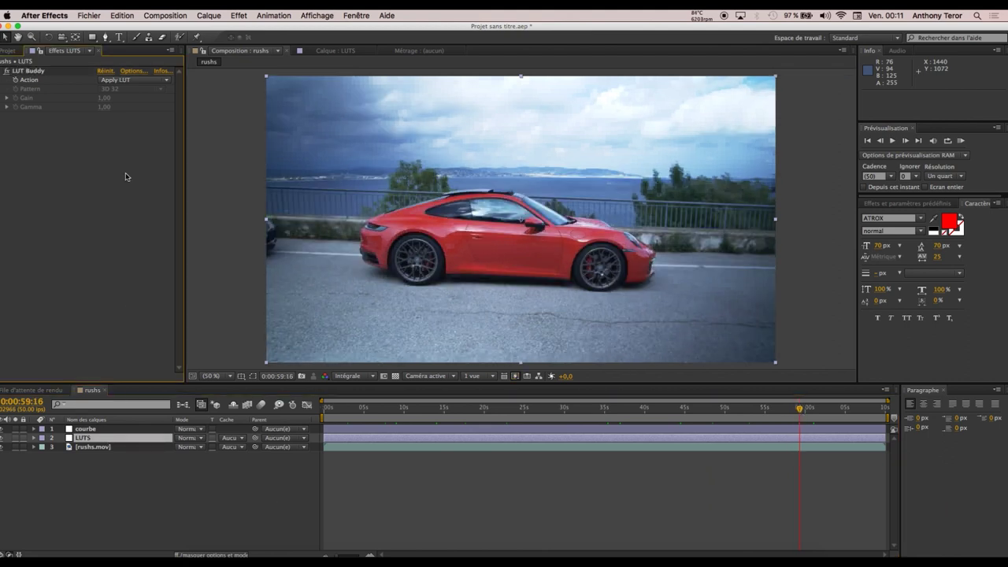
{"action": "left_click", "coordinate": [131, 72]}
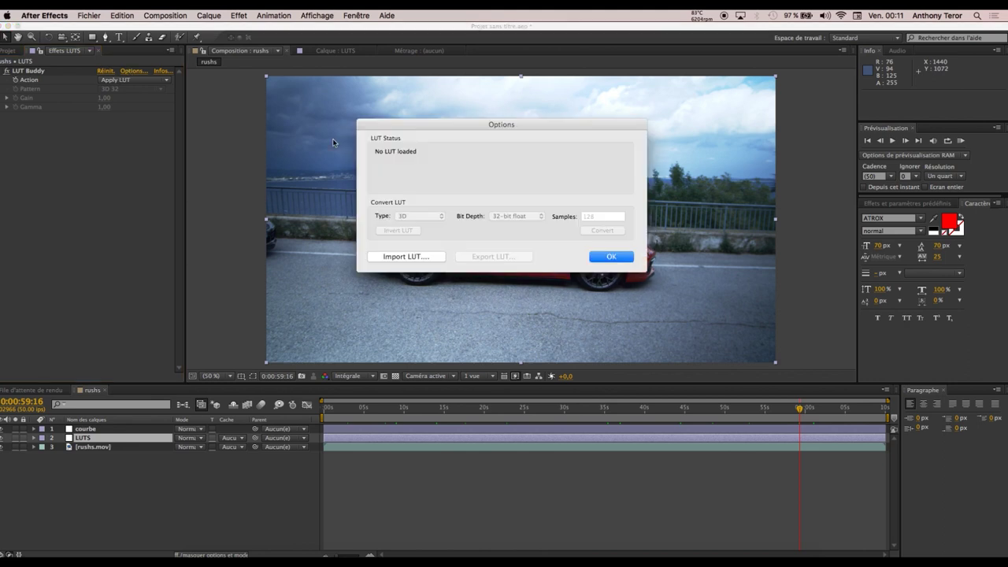
{"action": "left_click", "coordinate": [621, 263]}
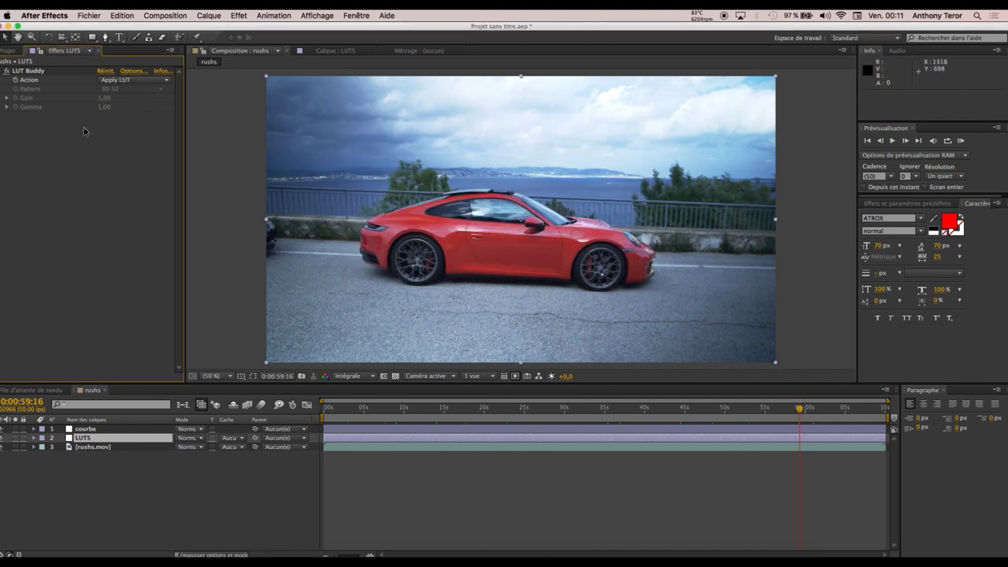
{"action": "left_click", "coordinate": [90, 13]}
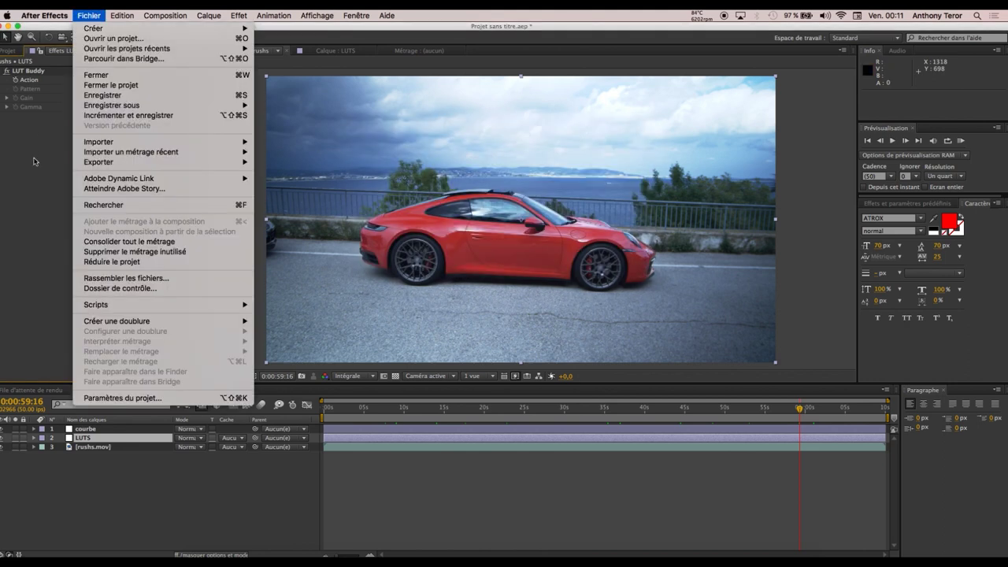
{"action": "left_click", "coordinate": [35, 93]}
{"action": "left_click", "coordinate": [244, 13]}
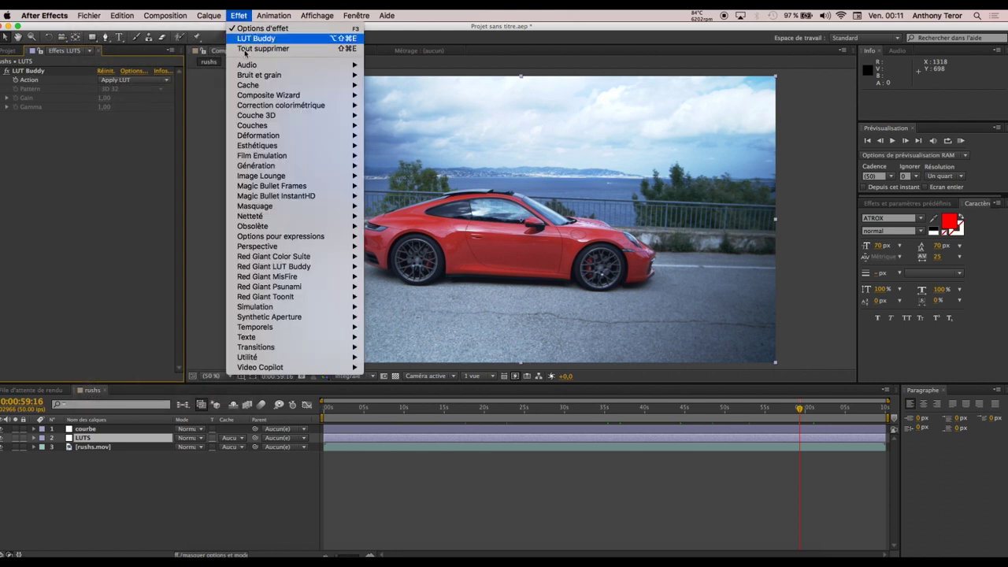
{"action": "mouse_move", "coordinate": [250, 139]}
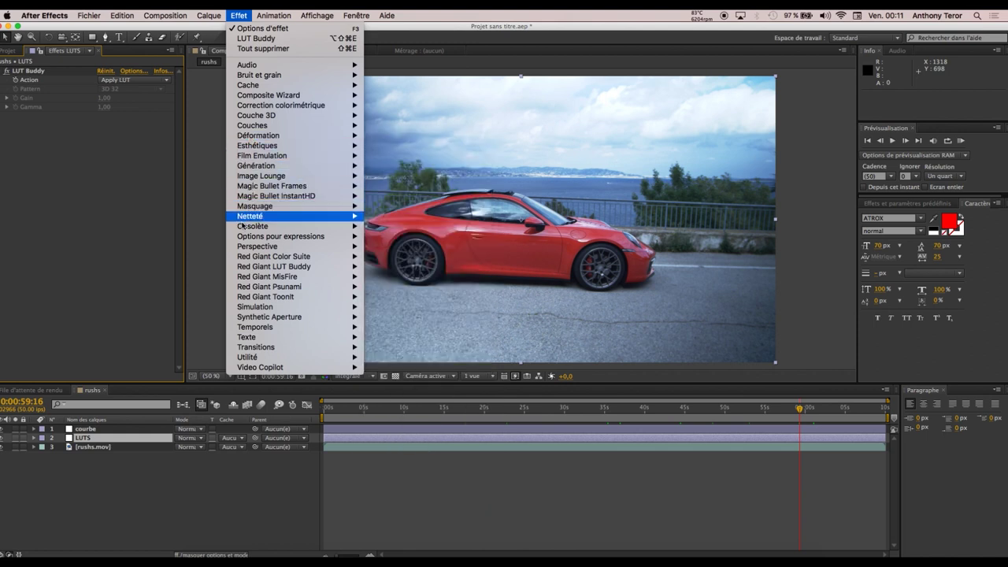
{"action": "mouse_move", "coordinate": [248, 268]}
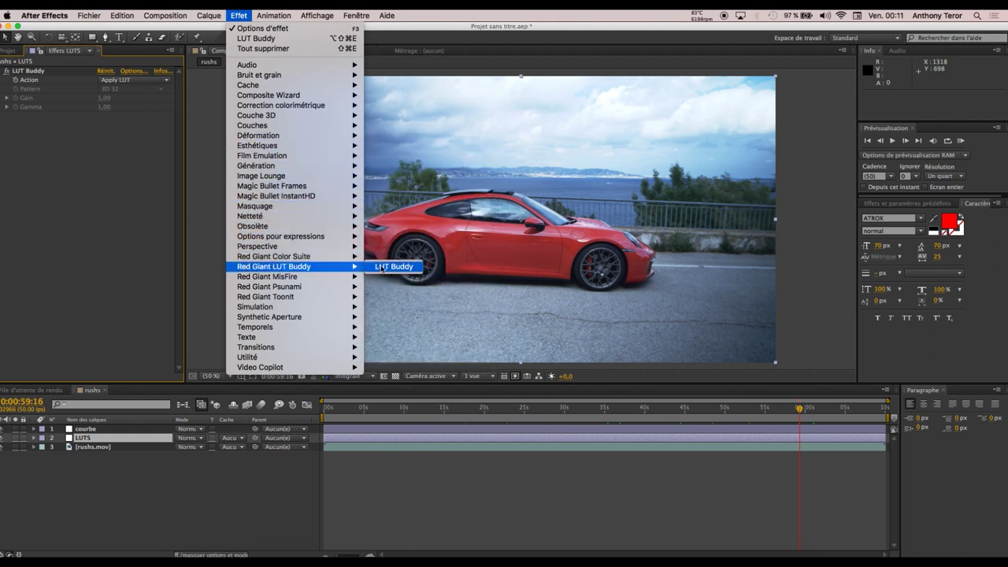
{"action": "left_click", "coordinate": [63, 111]}
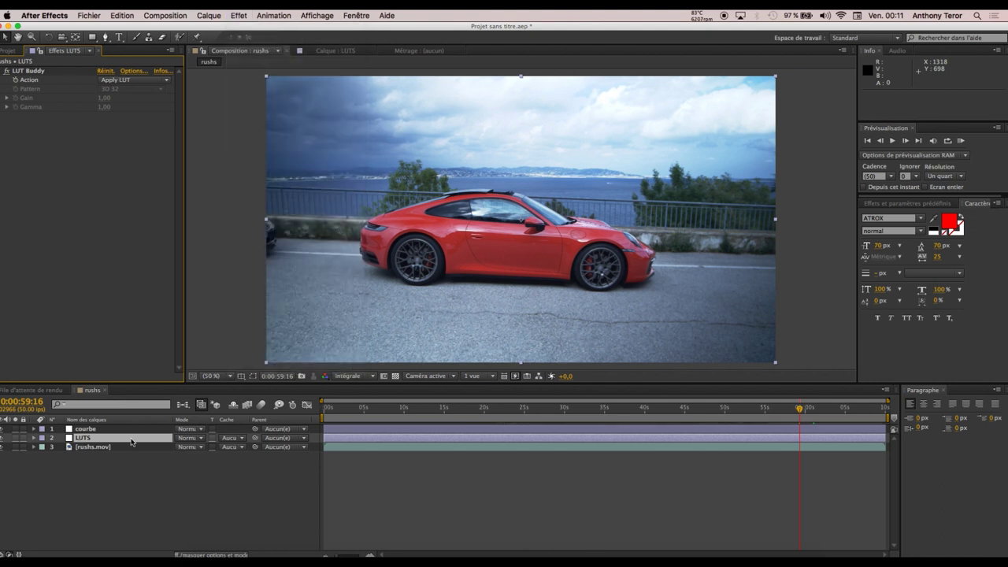
Select the courbe layer and bow its Courbes curve upward to brighten the image.
{"action": "left_click", "coordinate": [101, 429]}
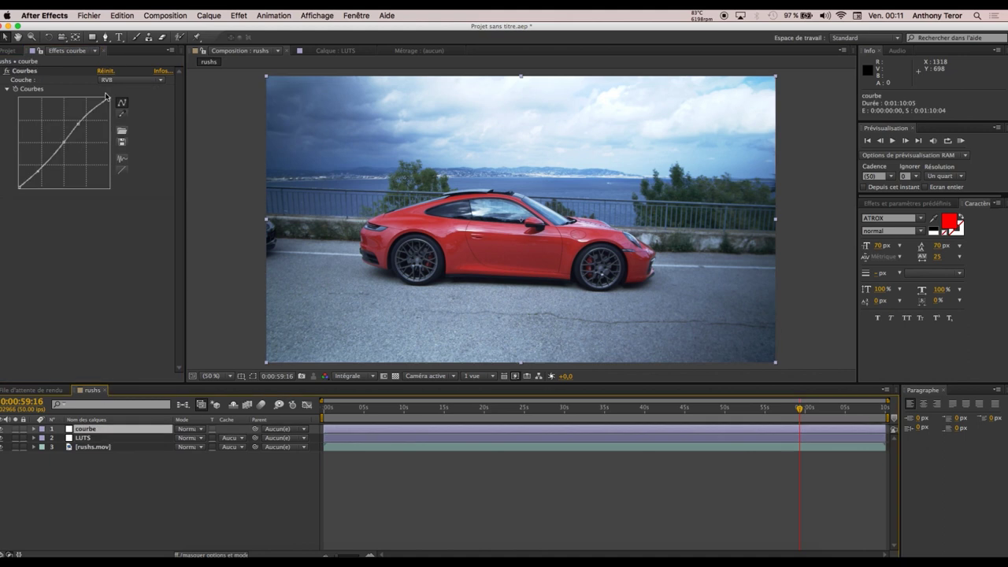
{"action": "left_click", "coordinate": [237, 15]}
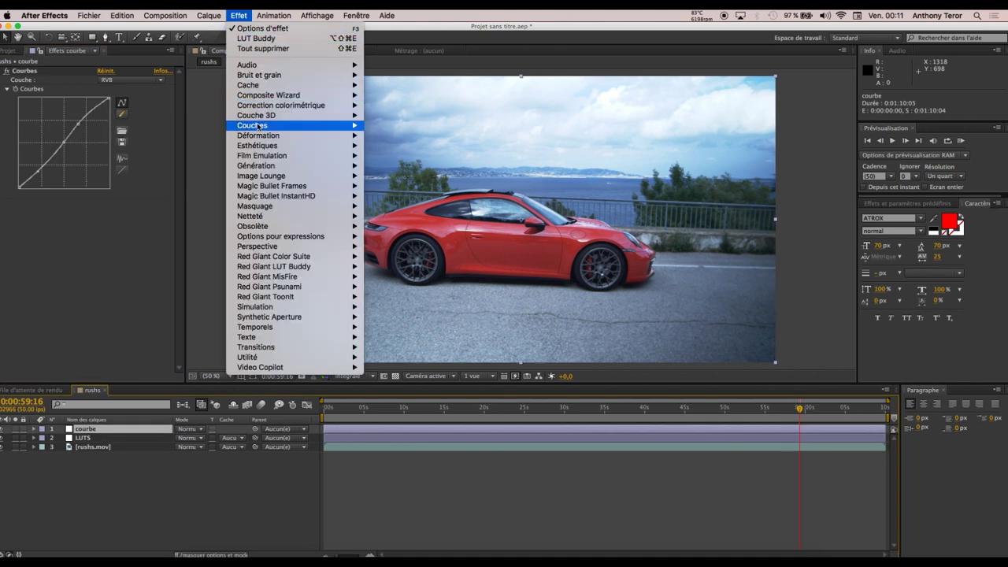
{"action": "mouse_move", "coordinate": [267, 107]}
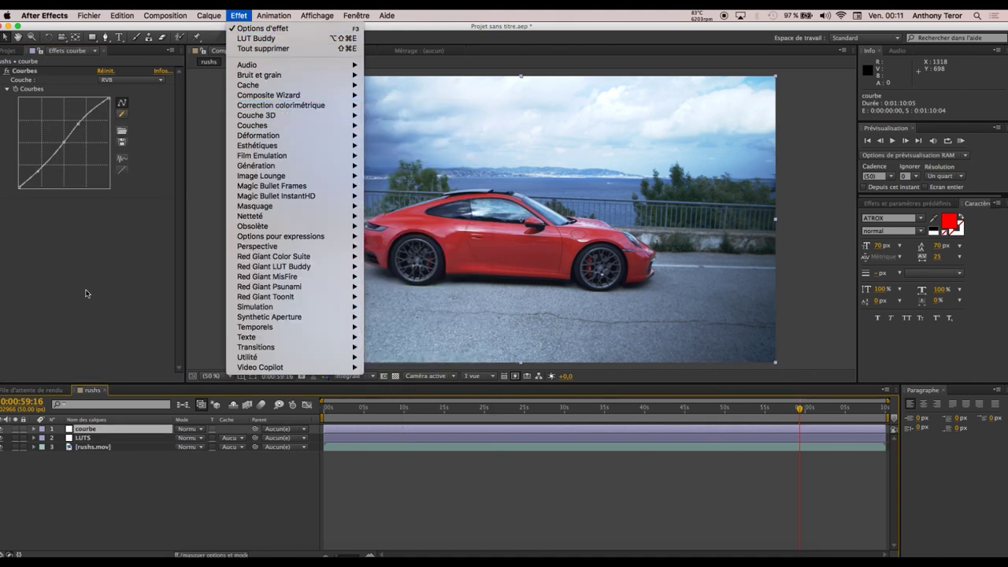
{"action": "left_click", "coordinate": [86, 266]}
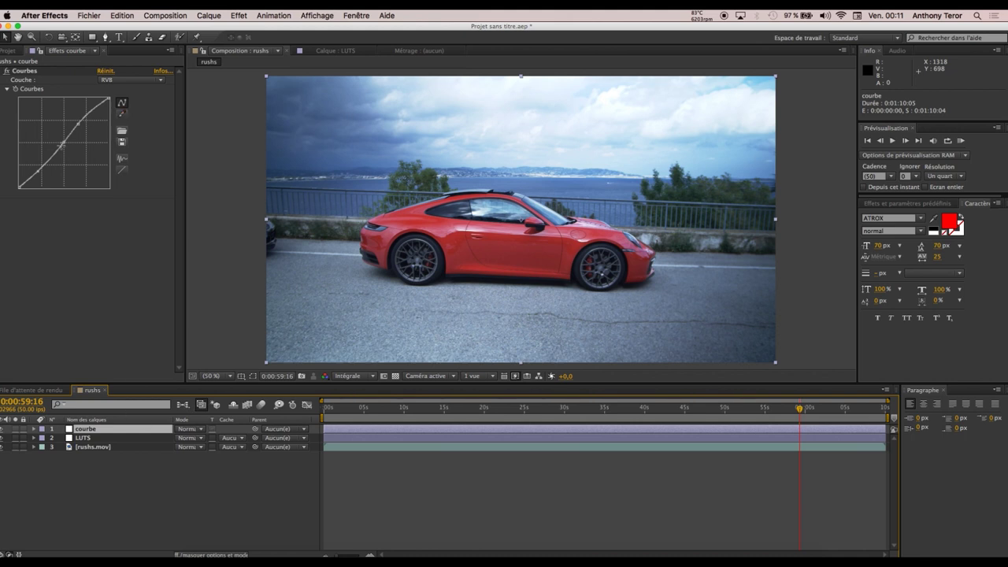
{"action": "left_click_drag", "start_coordinate": [63, 143], "coordinate": [79, 131]}
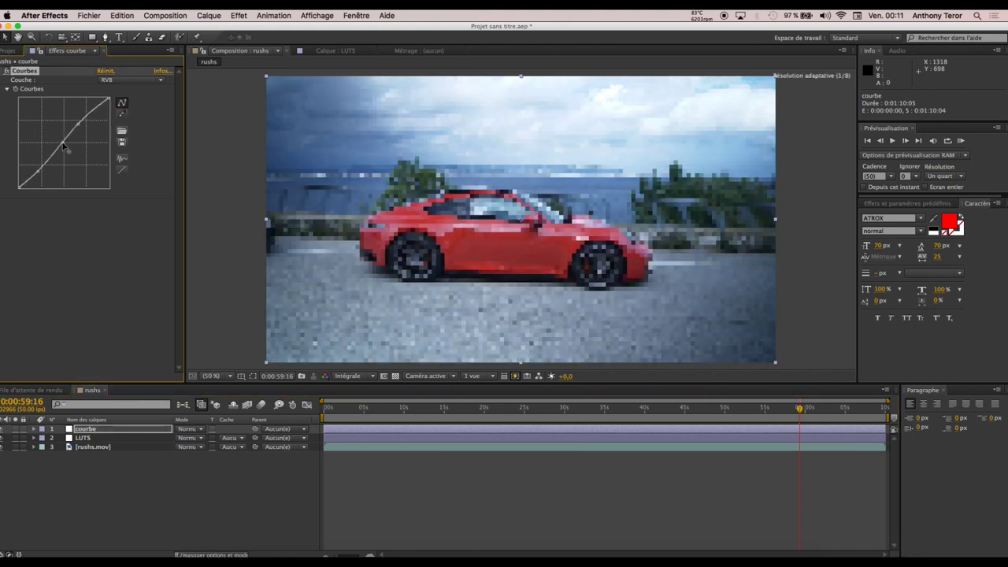
{"action": "left_click_drag", "start_coordinate": [79, 131], "coordinate": [75, 128]}
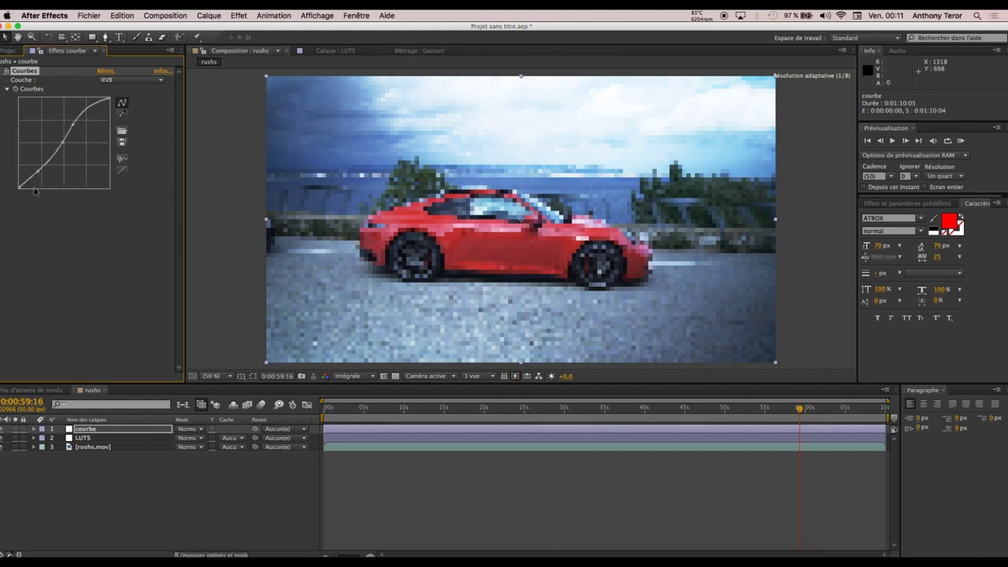
{"action": "left_click_drag", "start_coordinate": [38, 181], "coordinate": [37, 170]}
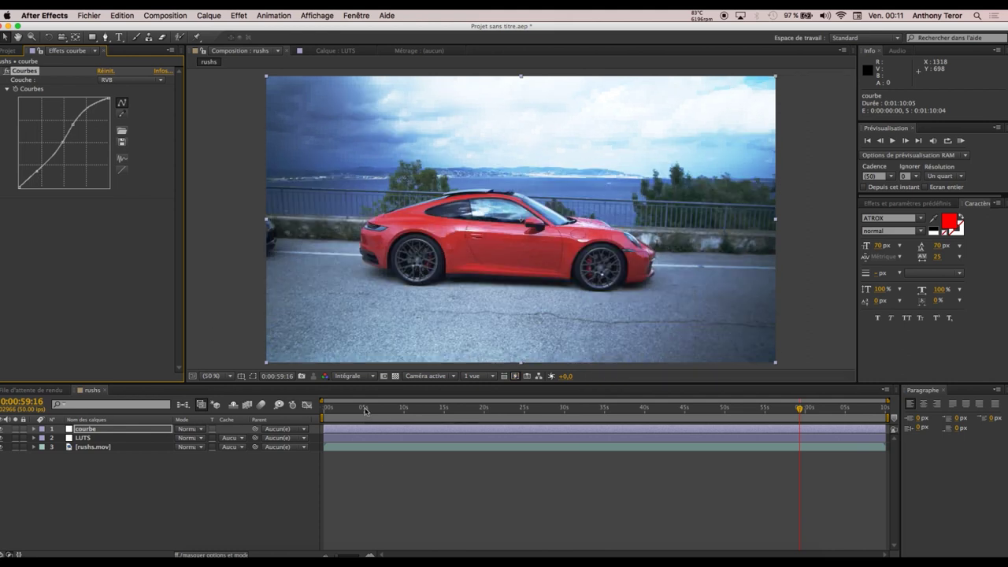
Check the grade on tunnel, mountain, rocks, grey car and couple shots, then fine-tune the curve.
{"action": "left_click", "coordinate": [364, 408]}
{"action": "left_click", "coordinate": [464, 409]}
{"action": "left_click", "coordinate": [527, 409]}
{"action": "left_click", "coordinate": [610, 412]}
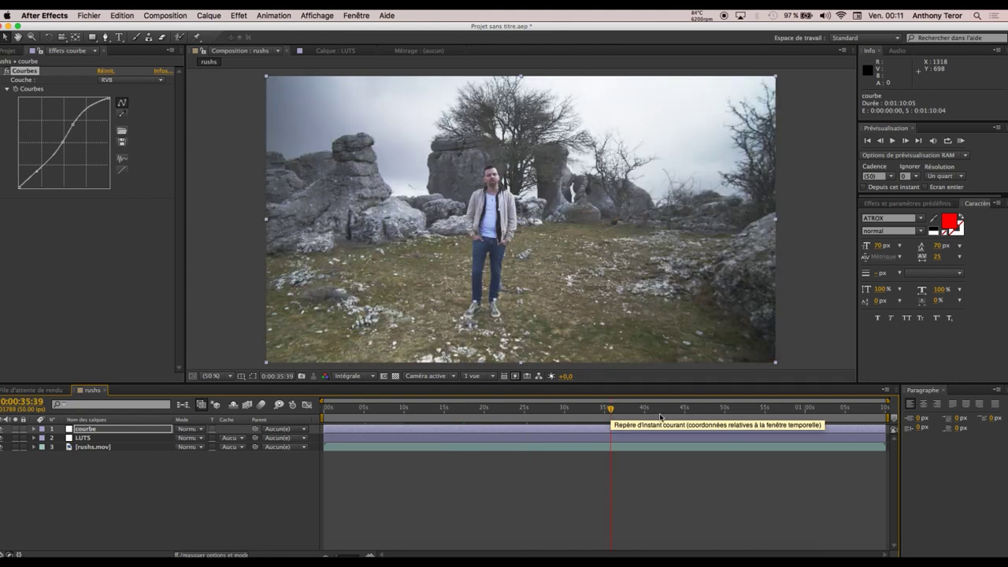
{"action": "left_click", "coordinate": [715, 411]}
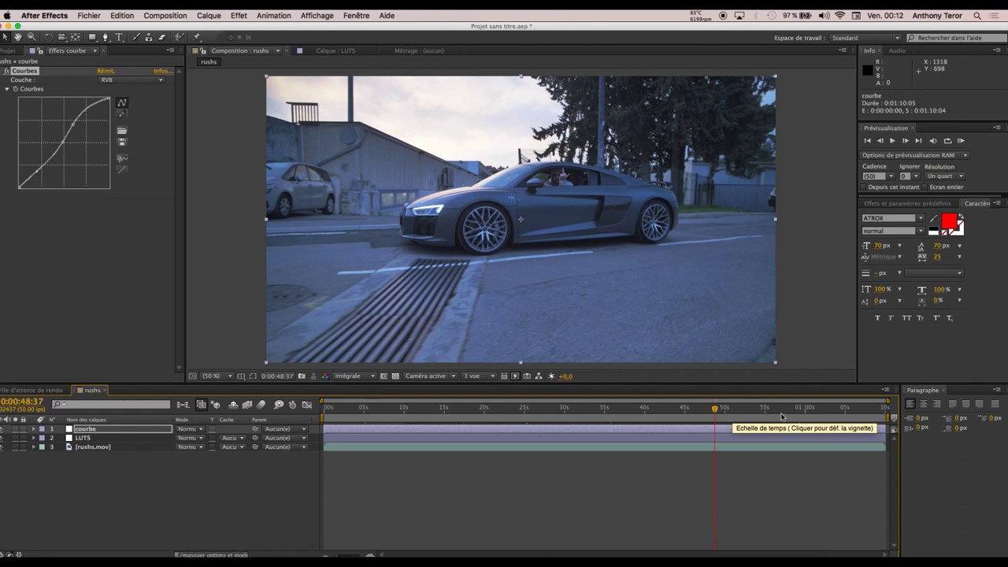
{"action": "left_click", "coordinate": [781, 411]}
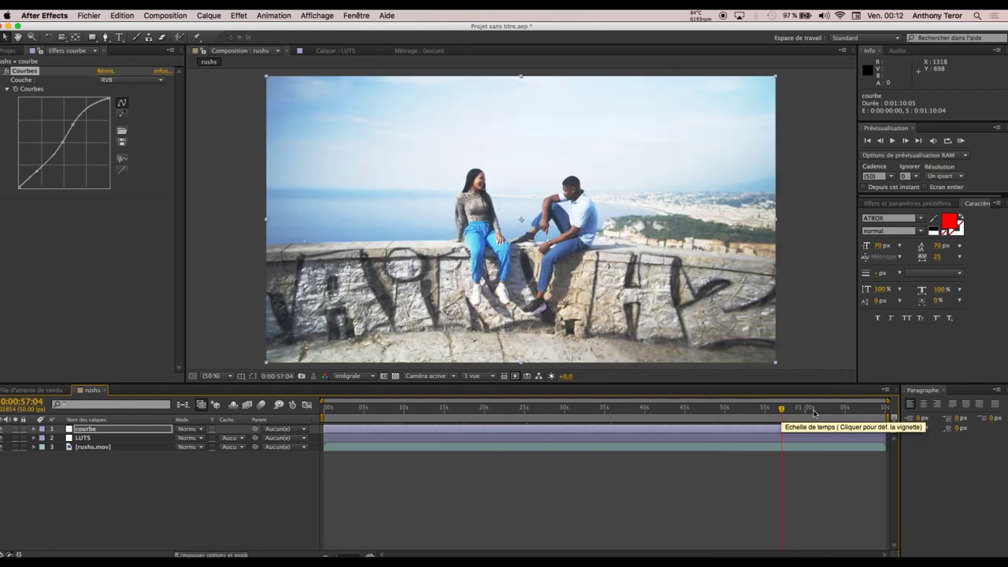
{"action": "left_click", "coordinate": [814, 410]}
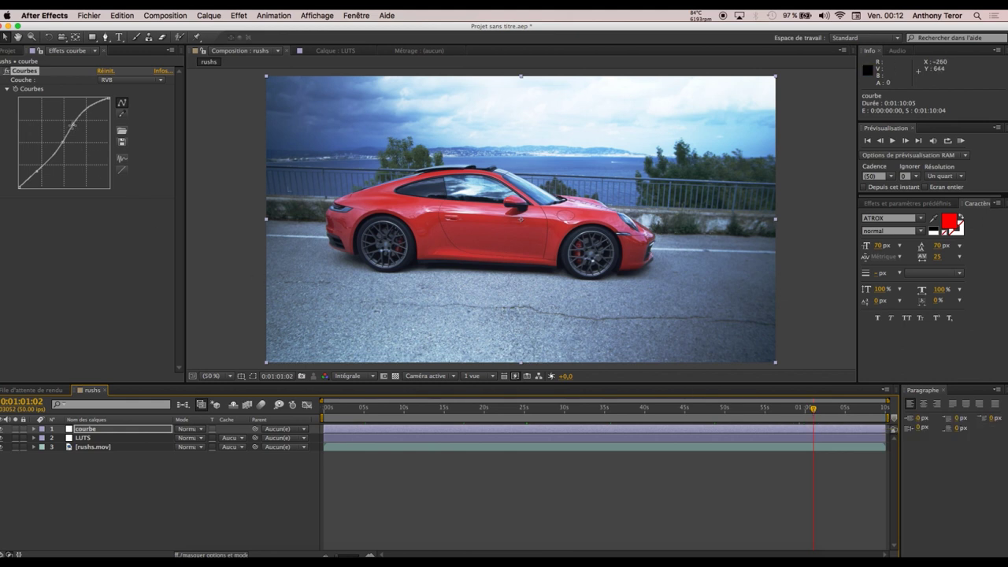
{"action": "left_click_drag", "start_coordinate": [72, 125], "coordinate": [80, 128]}
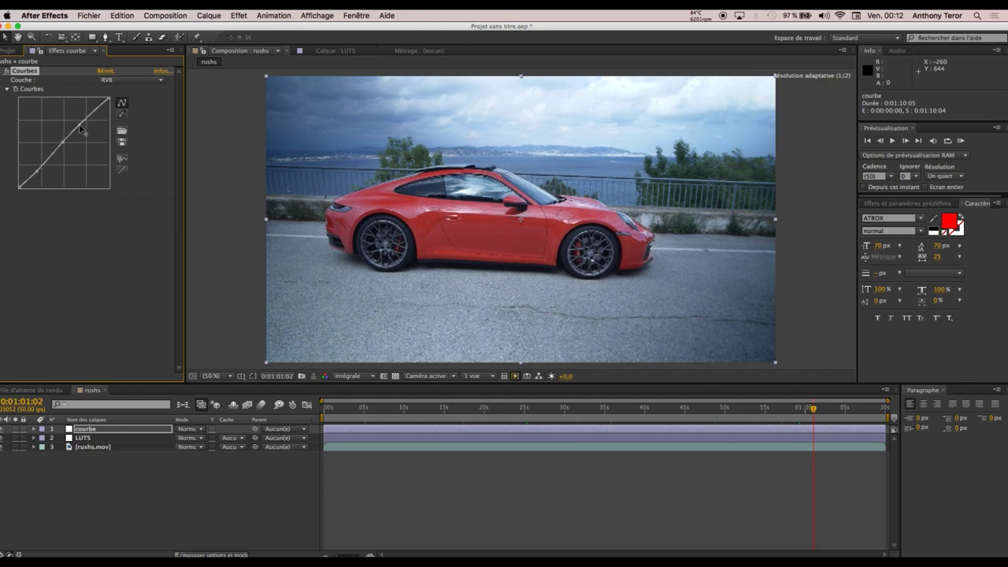
{"action": "left_click_drag", "start_coordinate": [63, 143], "coordinate": [61, 147]}
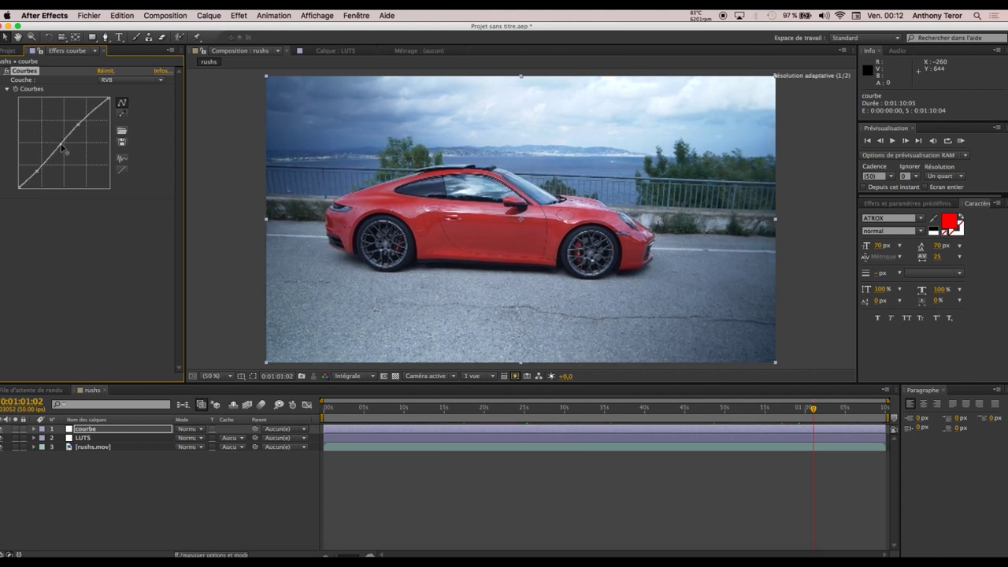
Import M31 - LOG.cube from the LUT Lourd folder into LUT Buddy on the LUTS layer.
{"action": "left_click", "coordinate": [102, 438]}
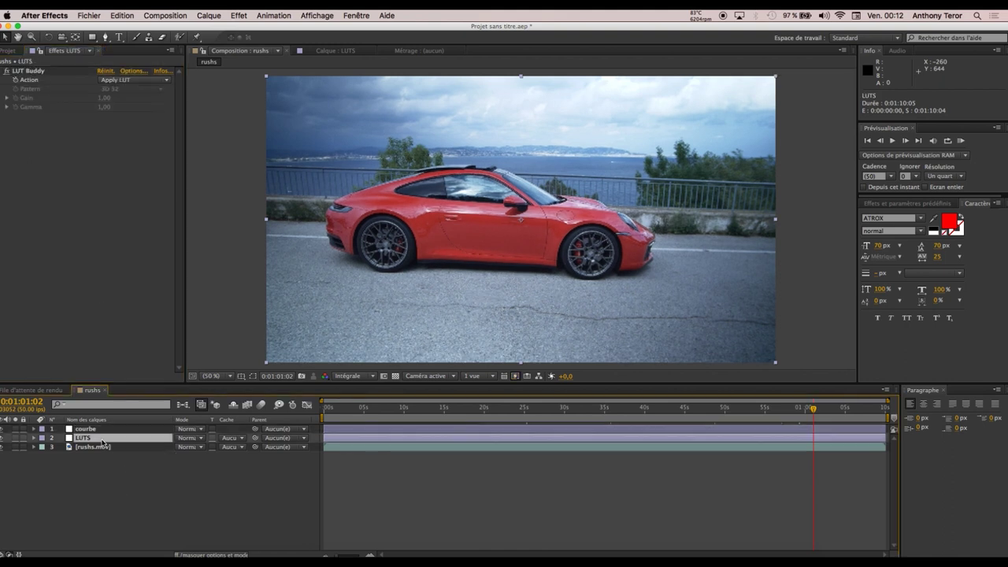
{"action": "left_click", "coordinate": [135, 75]}
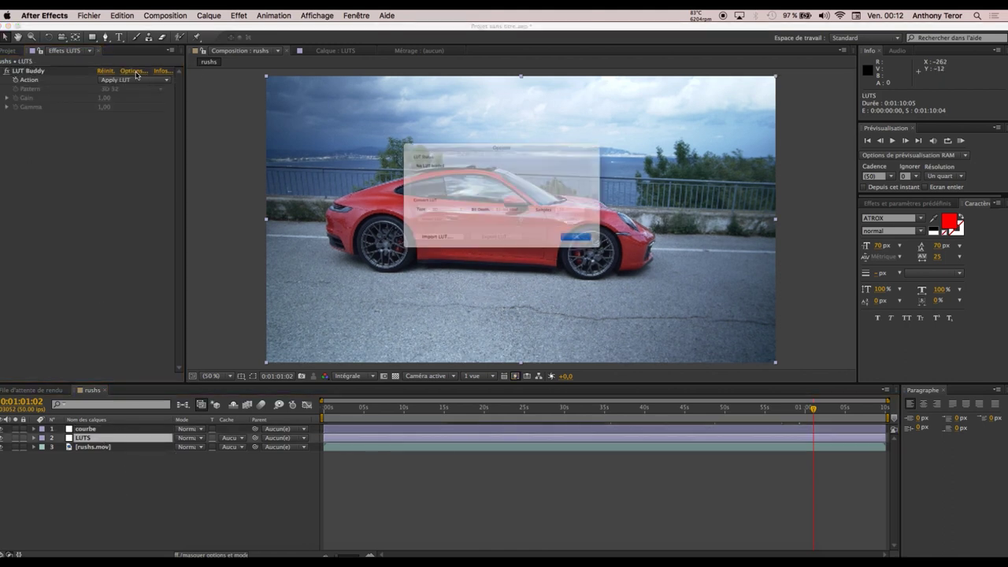
{"action": "left_click", "coordinate": [424, 262]}
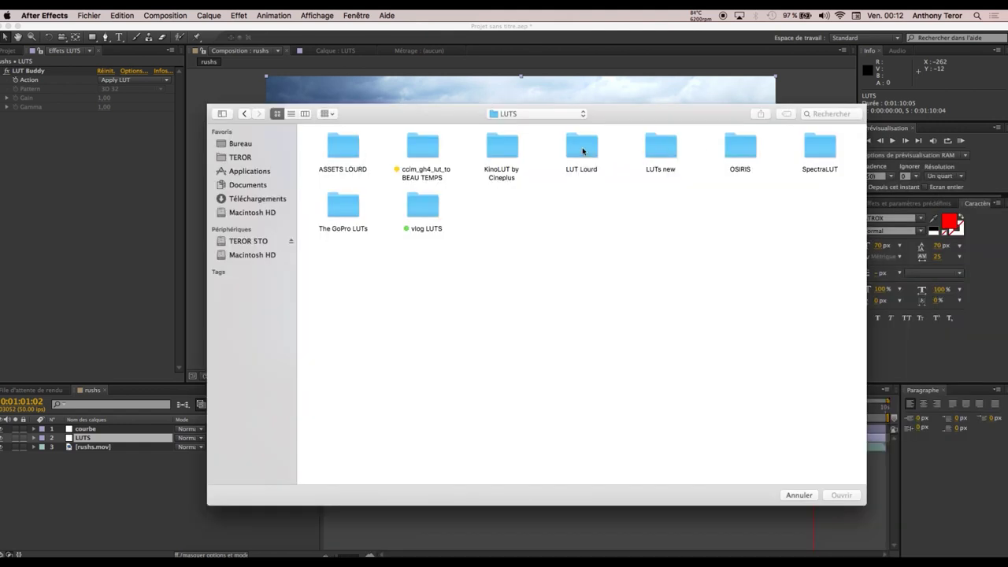
{"action": "double_click", "coordinate": [583, 151]}
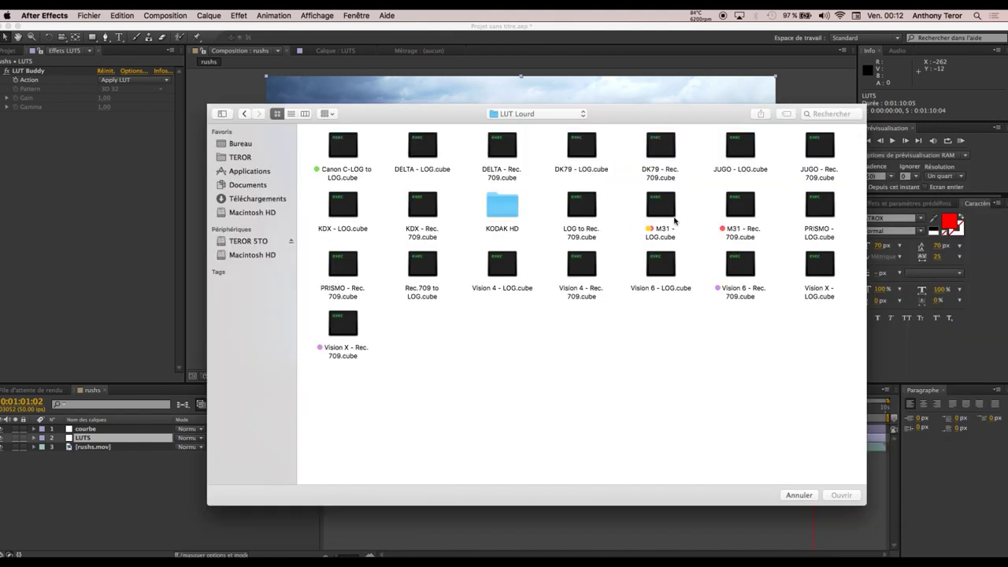
{"action": "left_click", "coordinate": [674, 221]}
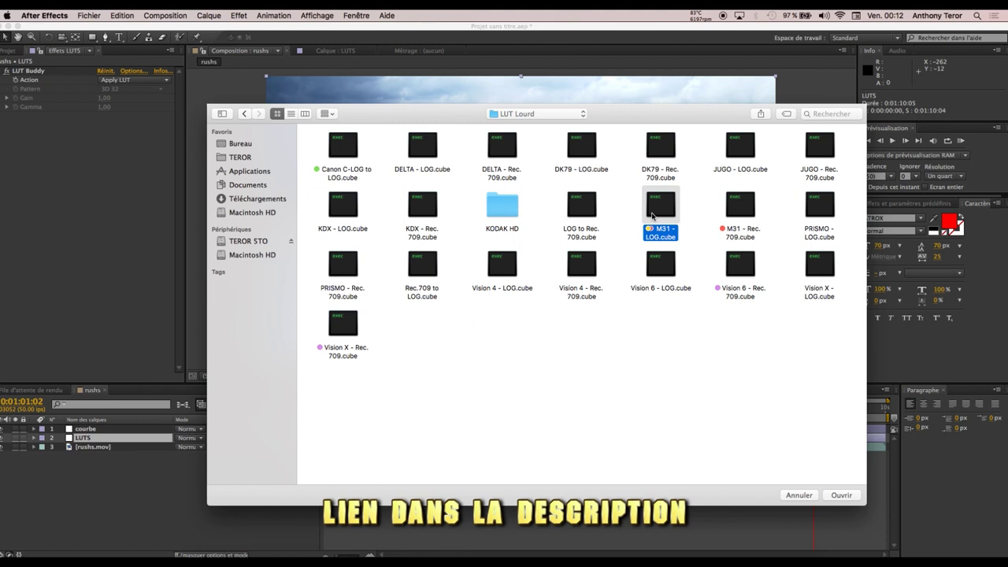
{"action": "left_click", "coordinate": [840, 496]}
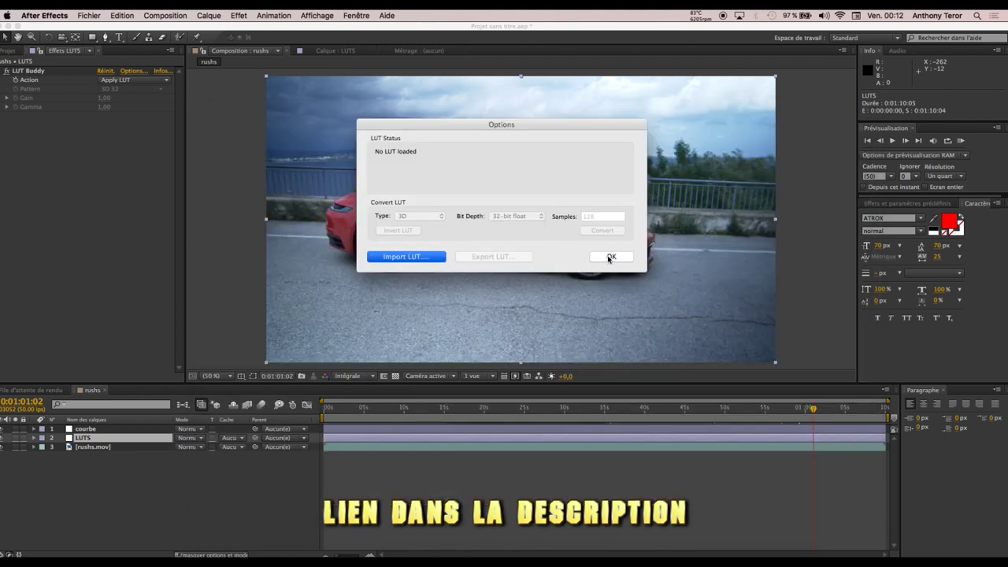
{"action": "left_click", "coordinate": [610, 258]}
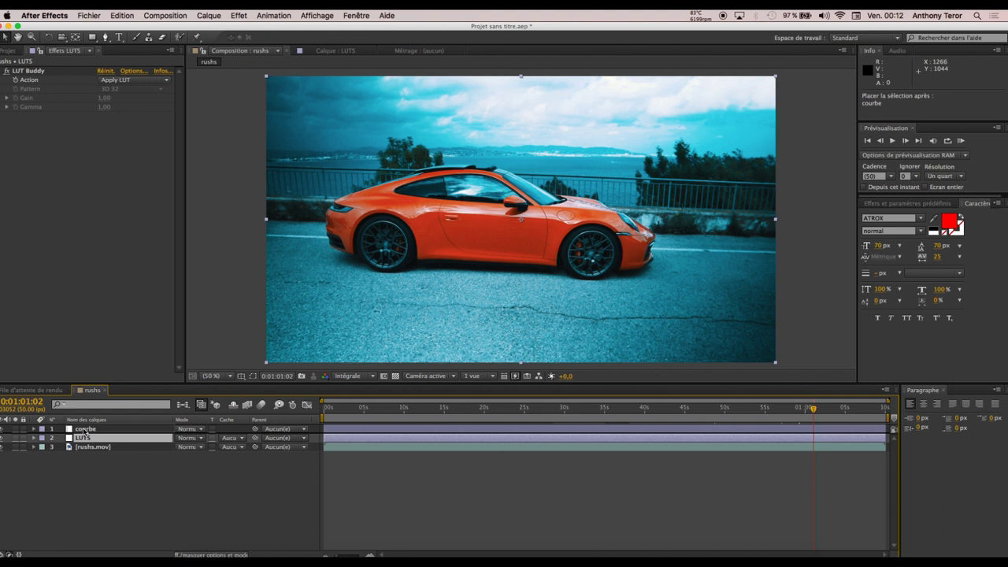
Move LUTS above courbe and back, then view the graffiti-wall shot at 0:00:03:19.
{"action": "left_click_drag", "start_coordinate": [84, 437], "coordinate": [84, 428]}
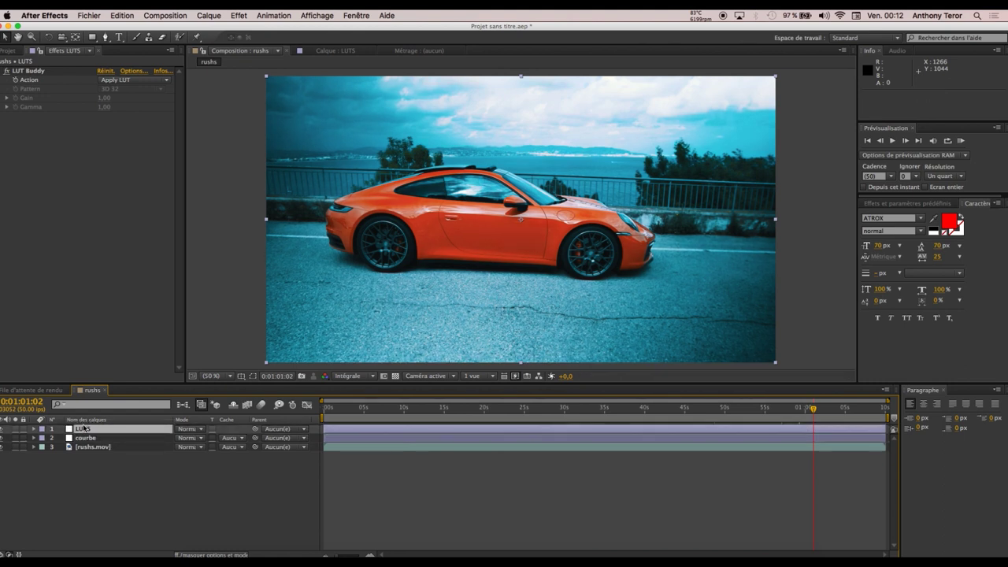
{"action": "left_click_drag", "start_coordinate": [84, 430], "coordinate": [82, 445]}
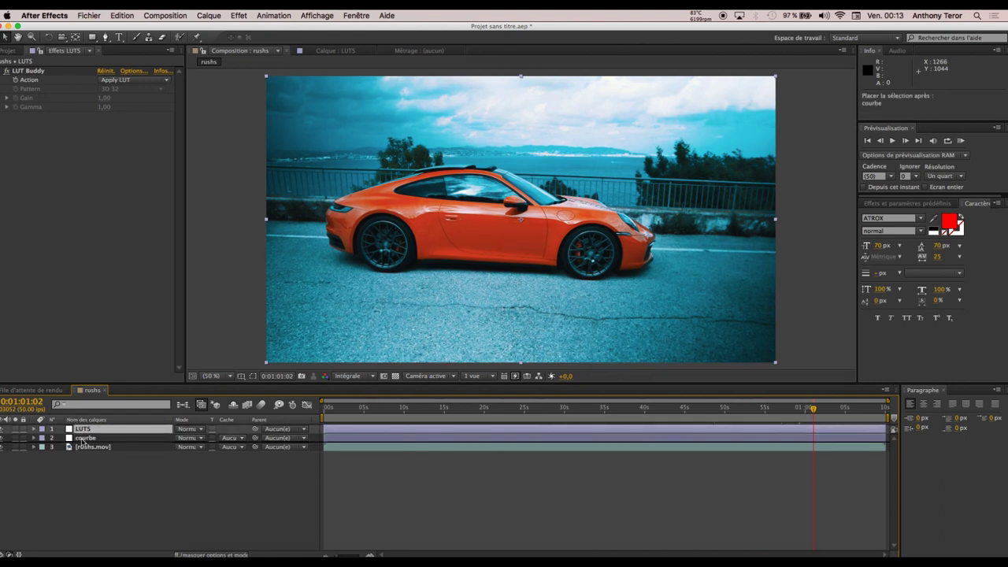
{"action": "left_click", "coordinate": [351, 411]}
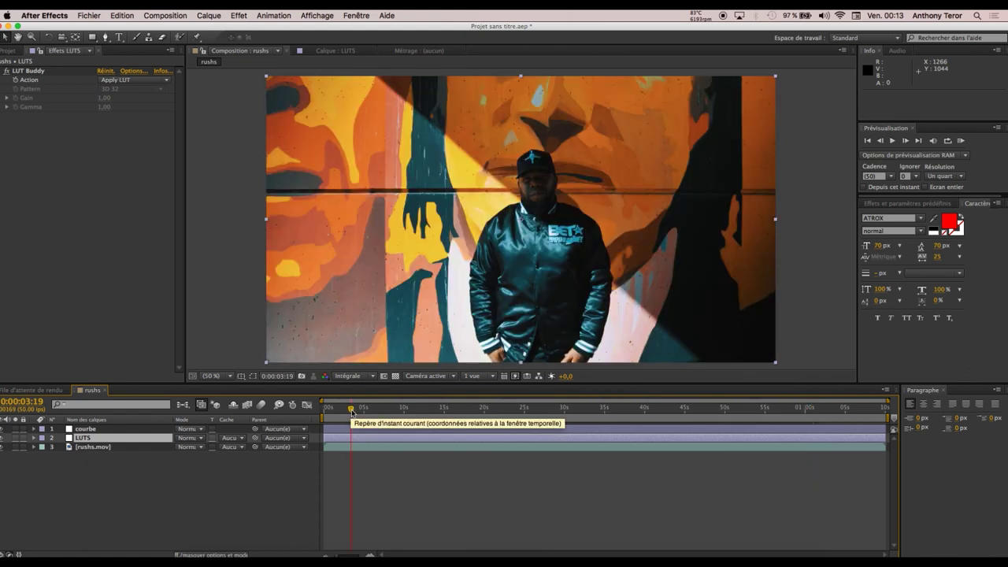
{"action": "left_click", "coordinate": [373, 411]}
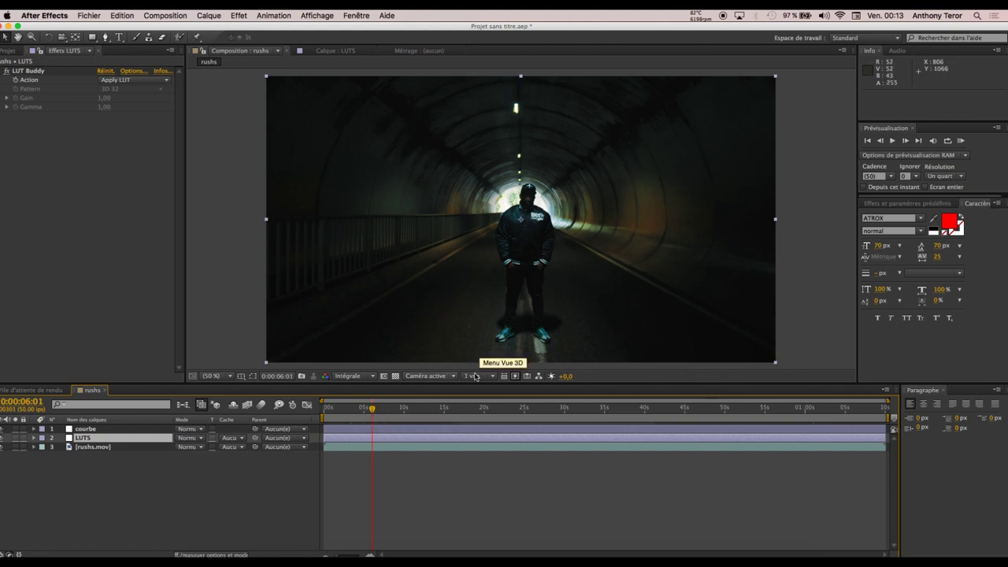
{"action": "left_click", "coordinate": [386, 413]}
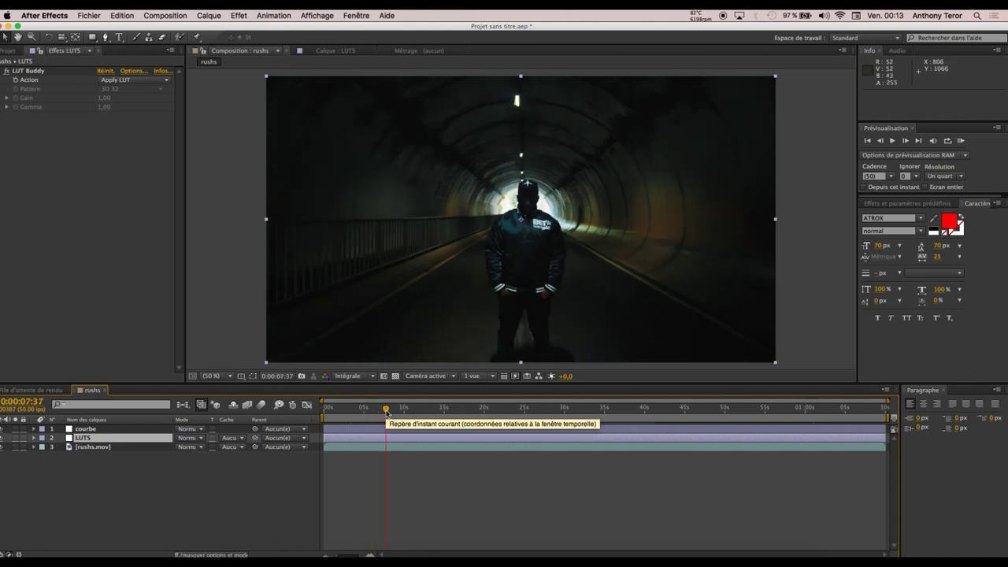
{"action": "left_click", "coordinate": [414, 412]}
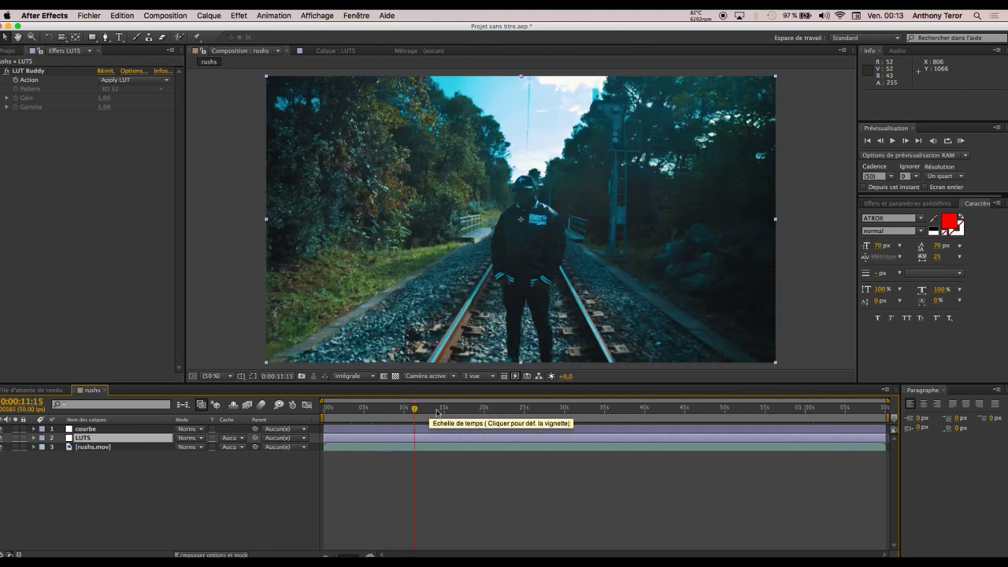
{"action": "left_click", "coordinate": [461, 413]}
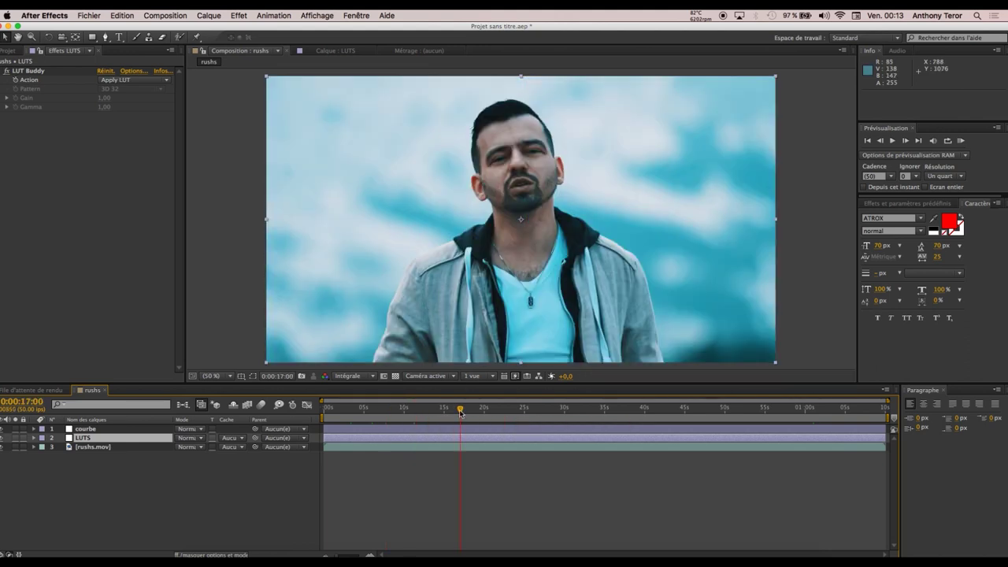
{"action": "left_click", "coordinate": [501, 411]}
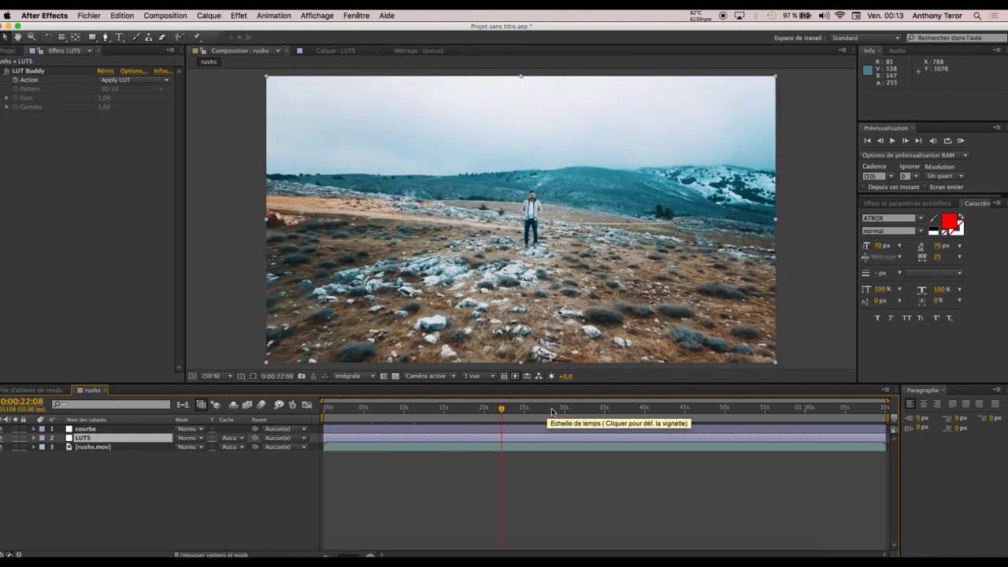
{"action": "left_click", "coordinate": [630, 411]}
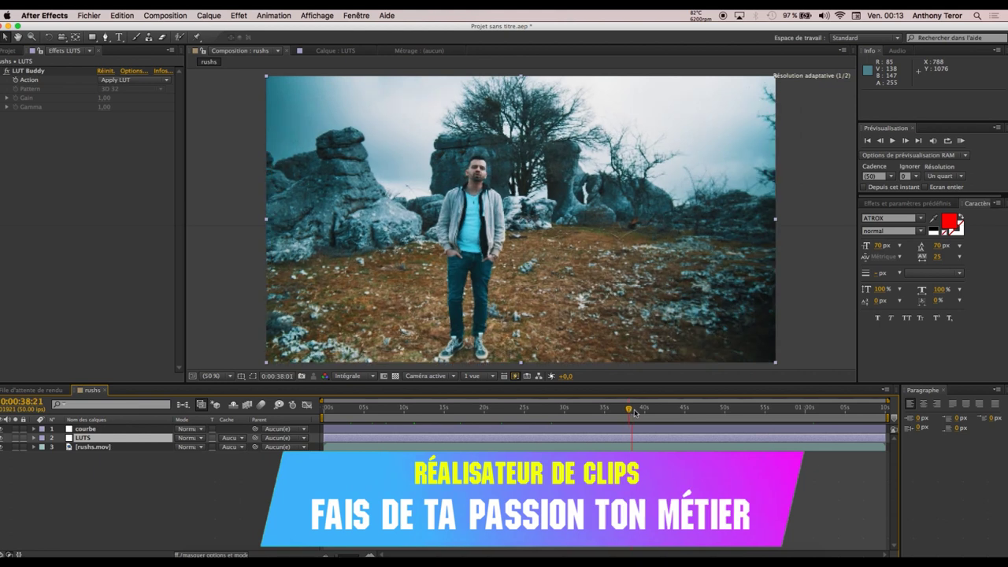
{"action": "left_click_drag", "start_coordinate": [630, 410], "coordinate": [748, 417]}
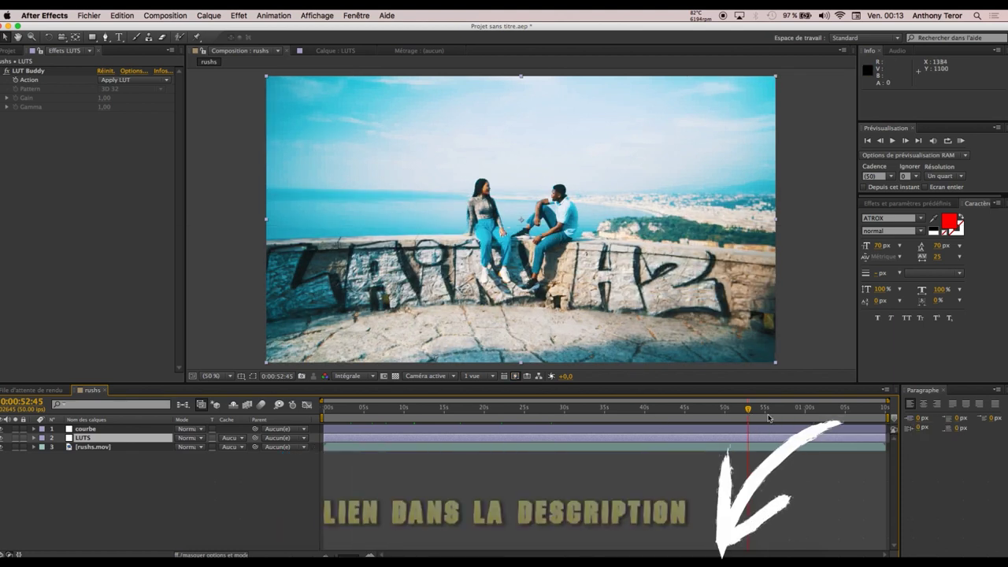
{"action": "left_click", "coordinate": [661, 410]}
{"action": "left_click_drag", "start_coordinate": [662, 411], "coordinate": [801, 409]}
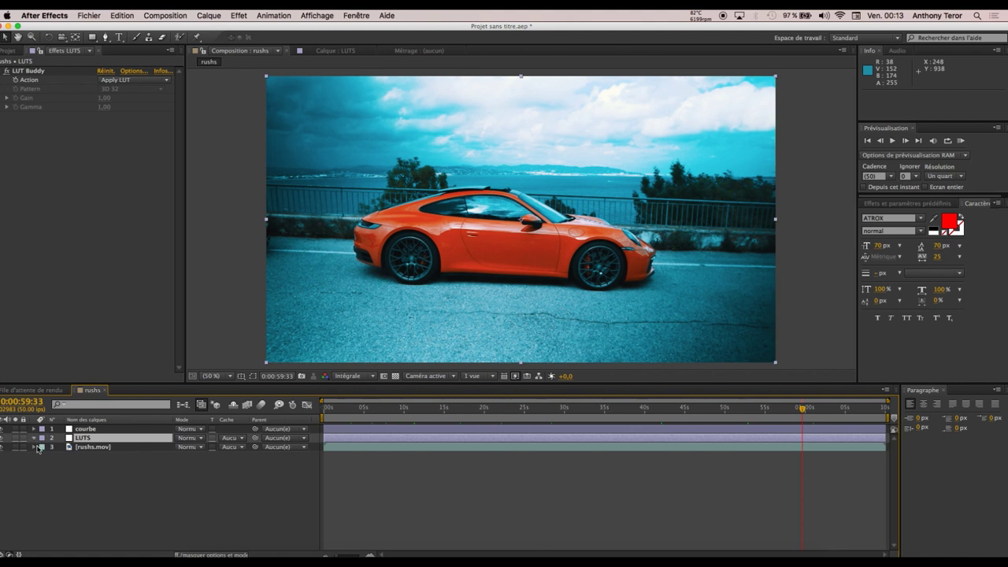
Lower the LUTS layer's Opacity to 68% and collapse its properties.
{"action": "left_click", "coordinate": [34, 437]}
{"action": "left_click", "coordinate": [43, 456]}
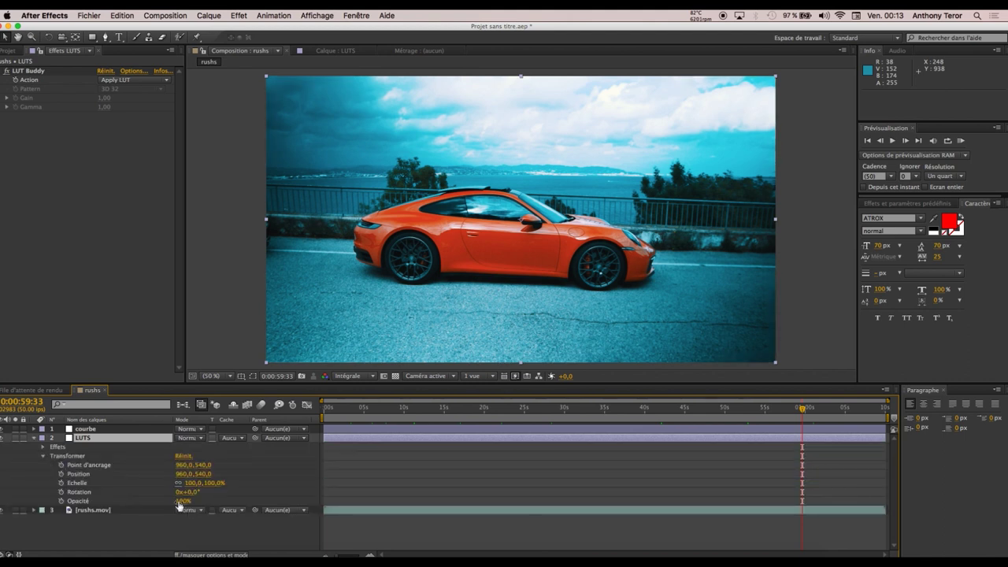
{"action": "left_click_drag", "start_coordinate": [181, 501], "coordinate": [155, 501]}
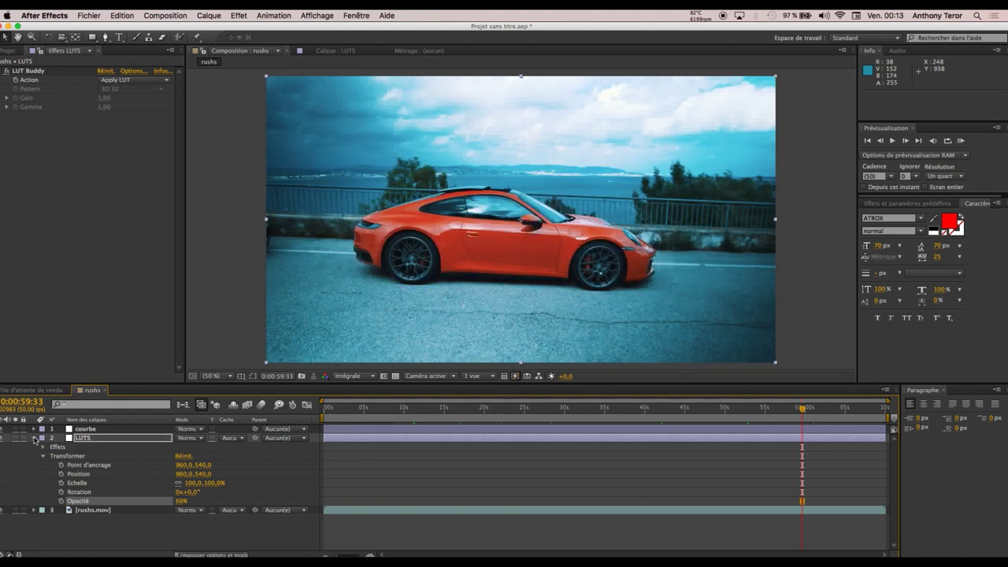
{"action": "left_click", "coordinate": [34, 439]}
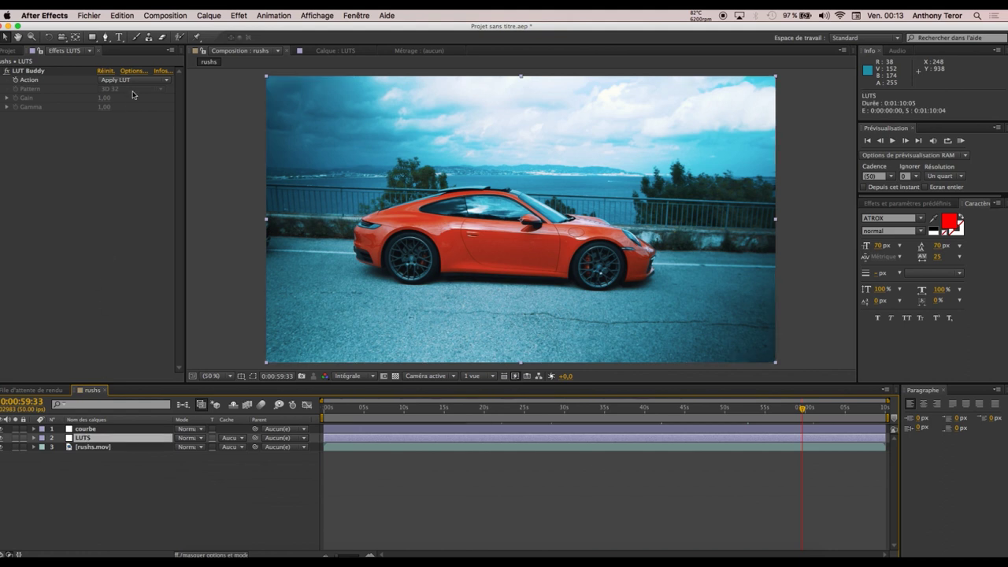
Import M31 - Rec.709.cube into LUT Buddy in place of the LOG LUT.
{"action": "left_click", "coordinate": [134, 71]}
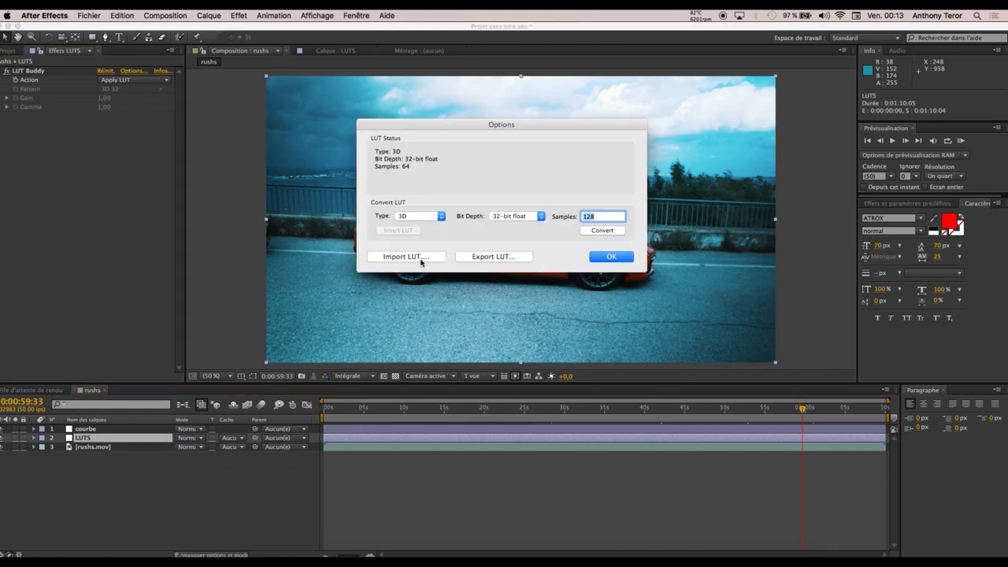
{"action": "left_click", "coordinate": [419, 258]}
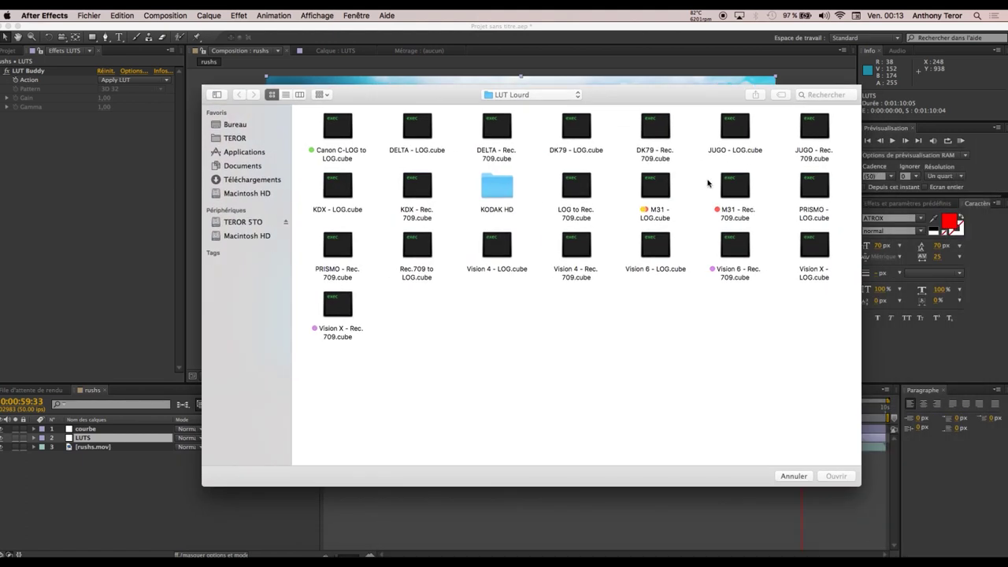
{"action": "left_click", "coordinate": [744, 190]}
{"action": "left_click", "coordinate": [851, 477]}
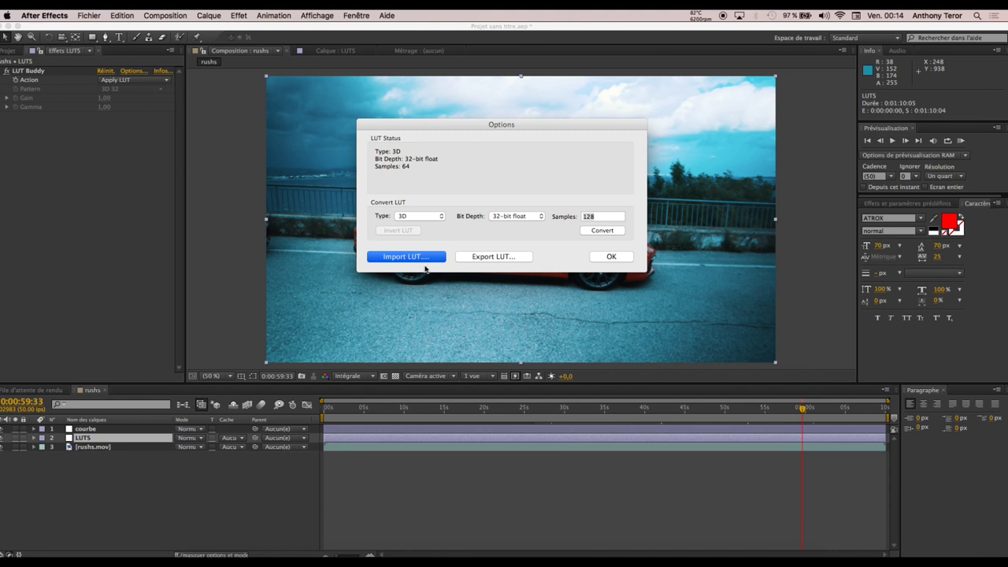
{"action": "key", "text": "Return"}
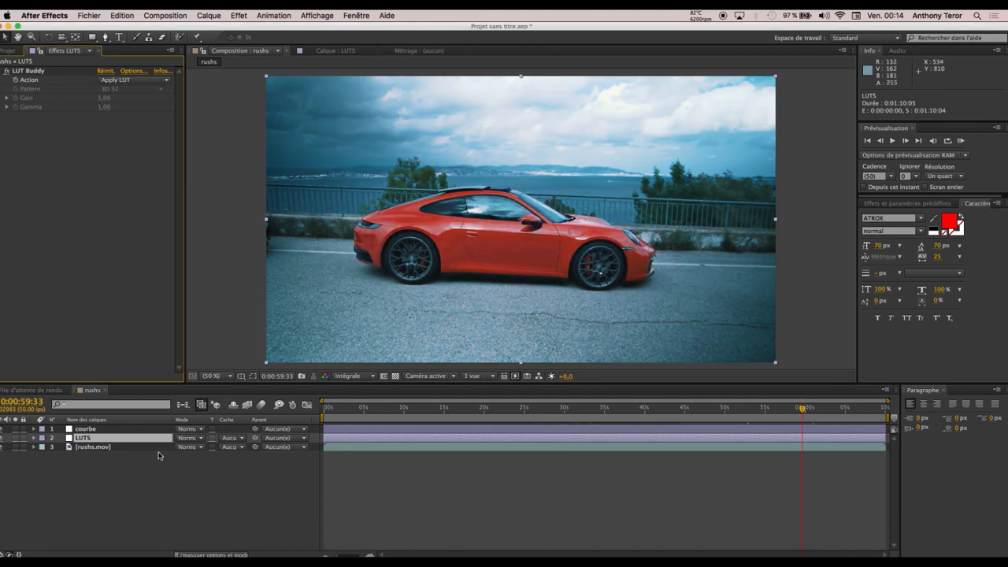
Toggle the LUTS layer off and on, then review the grade at 0:00:06:41 and 0:00:09:26.
{"action": "left_click", "coordinate": [3, 438]}
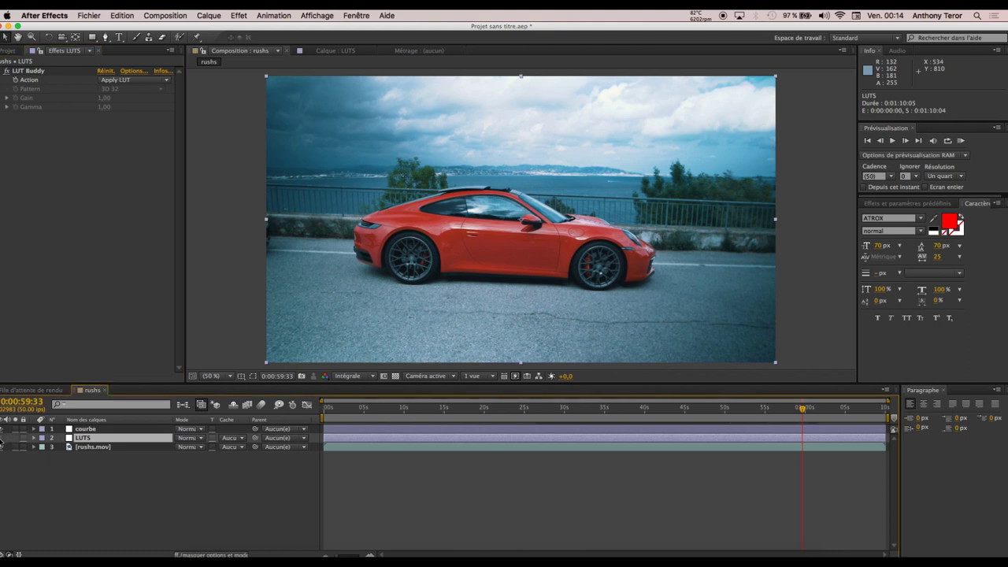
{"action": "left_click", "coordinate": [3, 438]}
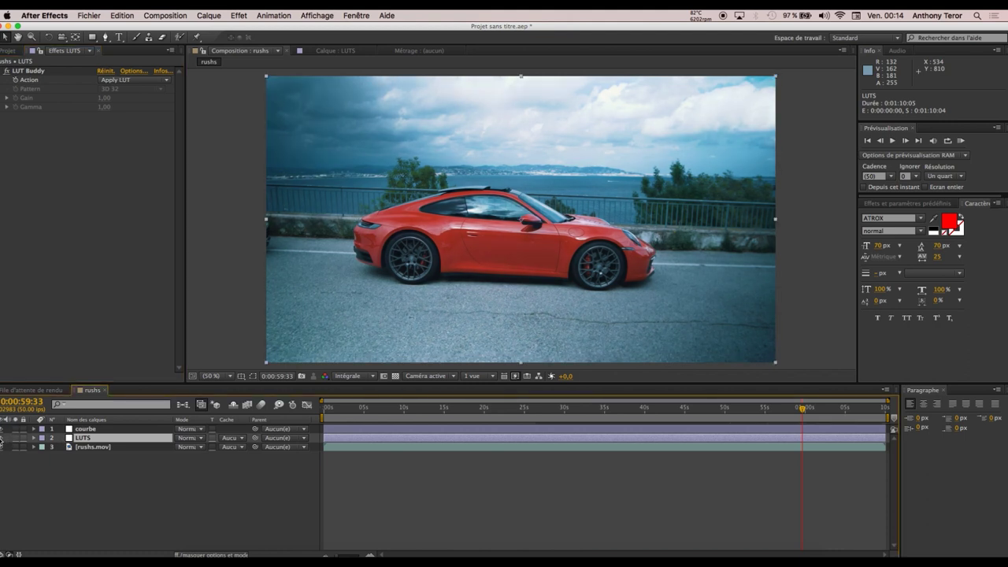
{"action": "left_click", "coordinate": [379, 410]}
{"action": "left_click_drag", "start_coordinate": [355, 412], "coordinate": [405, 411]}
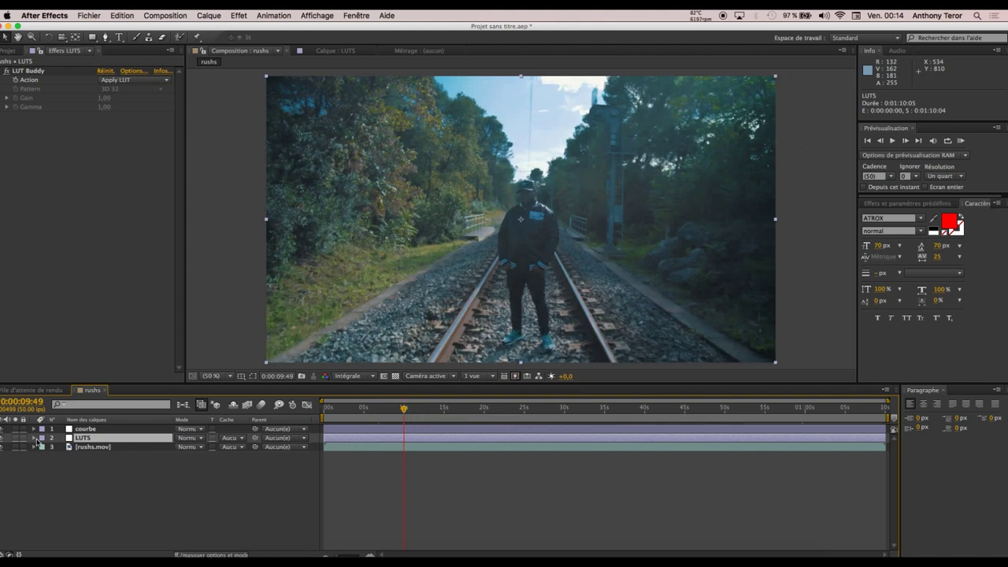
Set the LUTS layer's opacity to 80%.
{"action": "left_click", "coordinate": [33, 437]}
{"action": "mouse_move", "coordinate": [189, 501]}
{"action": "left_mouse_down"}
{"action": "mouse_move", "coordinate": [180, 501]}
{"action": "mouse_move", "coordinate": [210, 501]}
{"action": "left_mouse_up"}
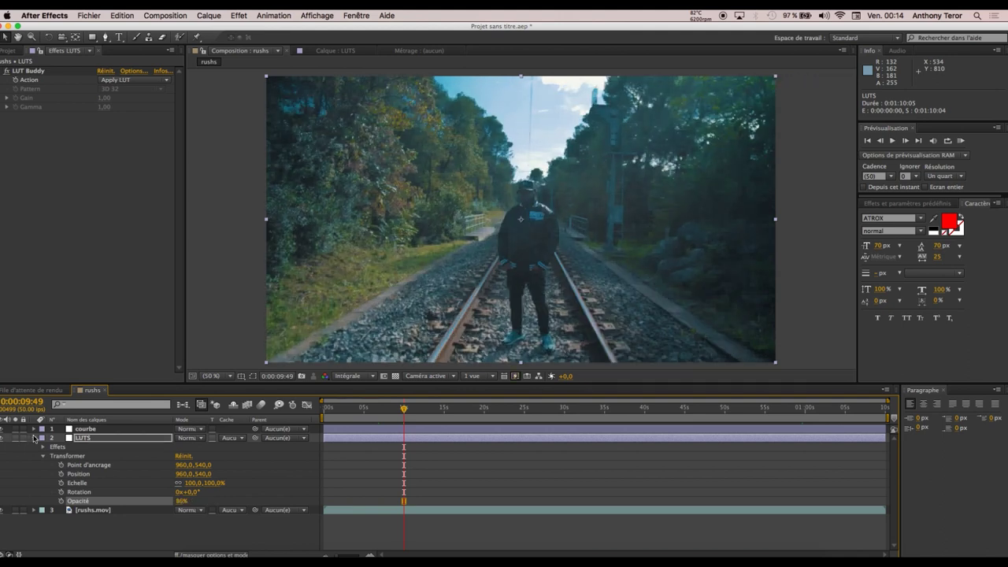
{"action": "left_click", "coordinate": [33, 437]}
Compare graded and ungraded views at 0:00:14:01, then move on to the 0:00:22:14 shot.
{"action": "left_click", "coordinate": [437, 409]}
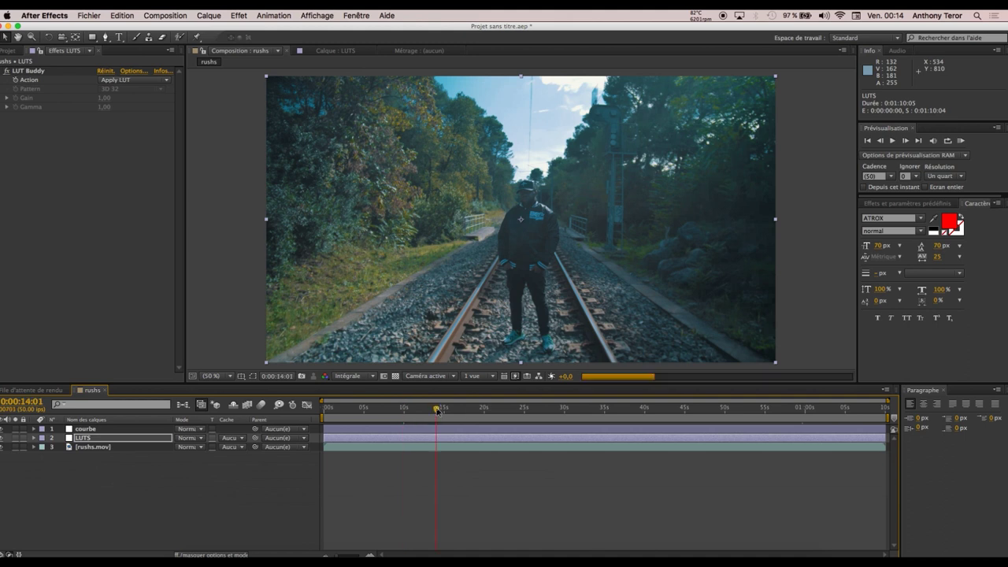
{"action": "left_click", "coordinate": [1, 438]}
{"action": "left_click", "coordinate": [2, 438]}
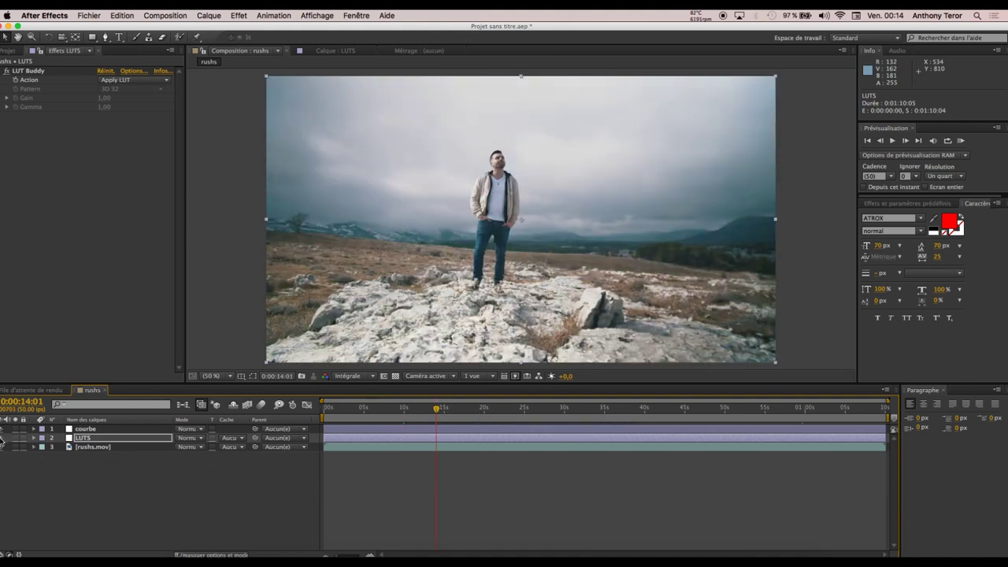
{"action": "left_click", "coordinate": [2, 438]}
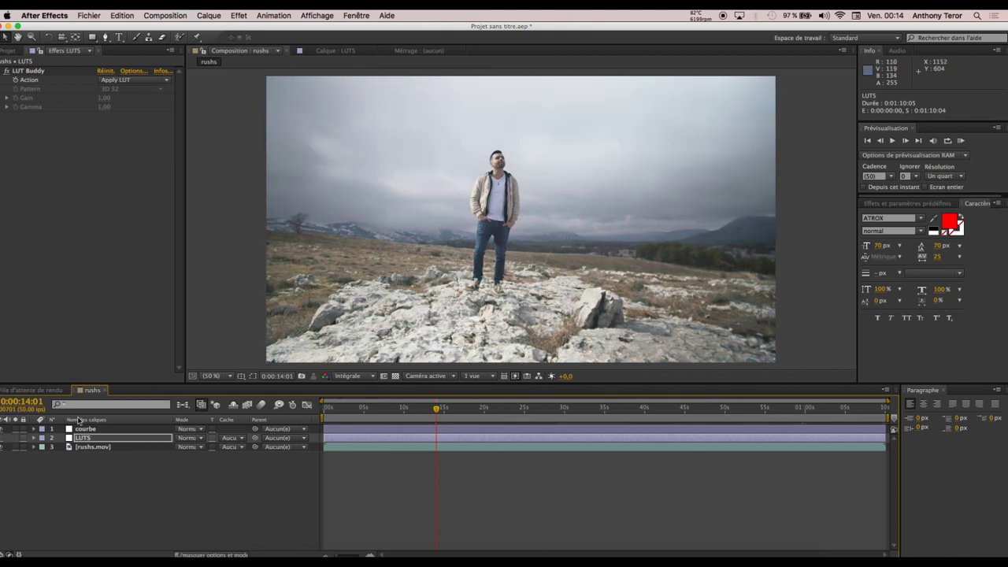
{"action": "left_click", "coordinate": [2, 439]}
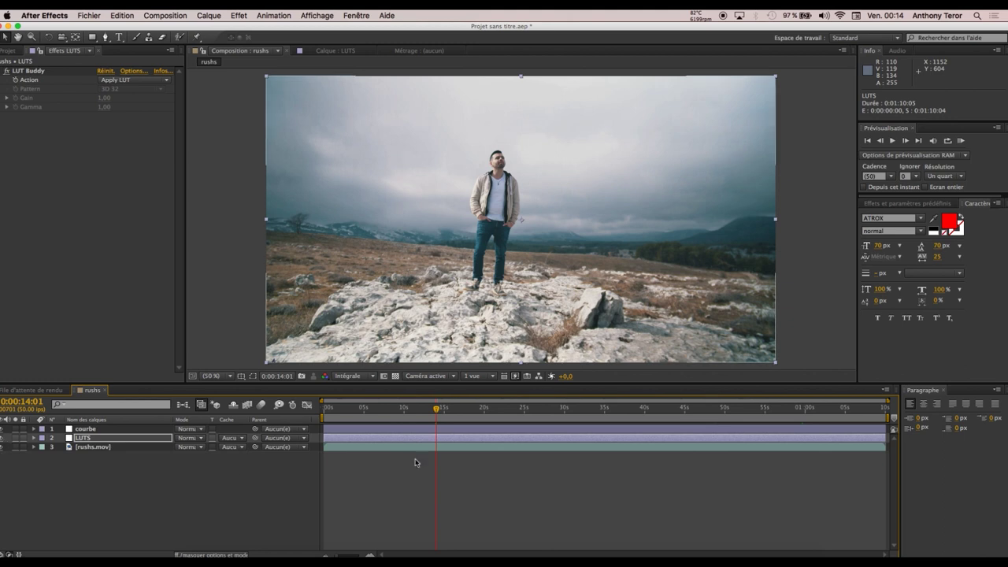
{"action": "left_click_drag", "start_coordinate": [437, 408], "coordinate": [466, 408]}
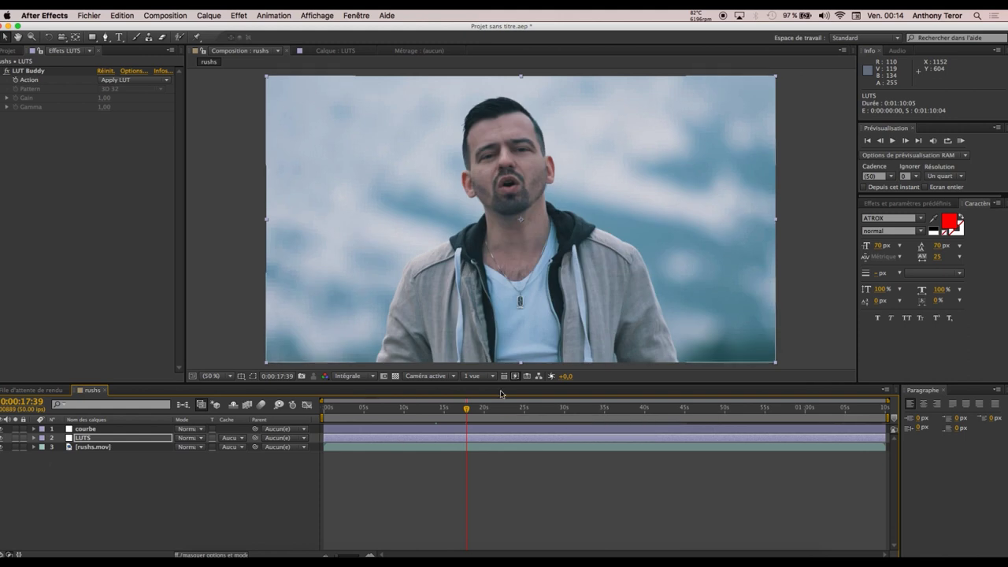
{"action": "left_click", "coordinate": [503, 410]}
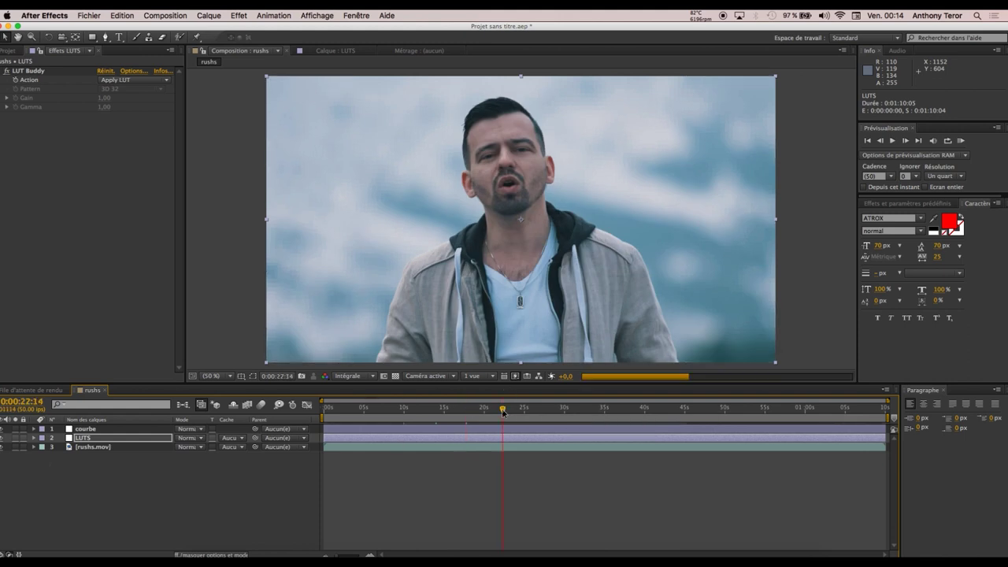
Refine the courbe layer's Courbes contrast and view it at 0:00:27:26 and 0:00:34:10.
{"action": "left_click", "coordinate": [107, 430]}
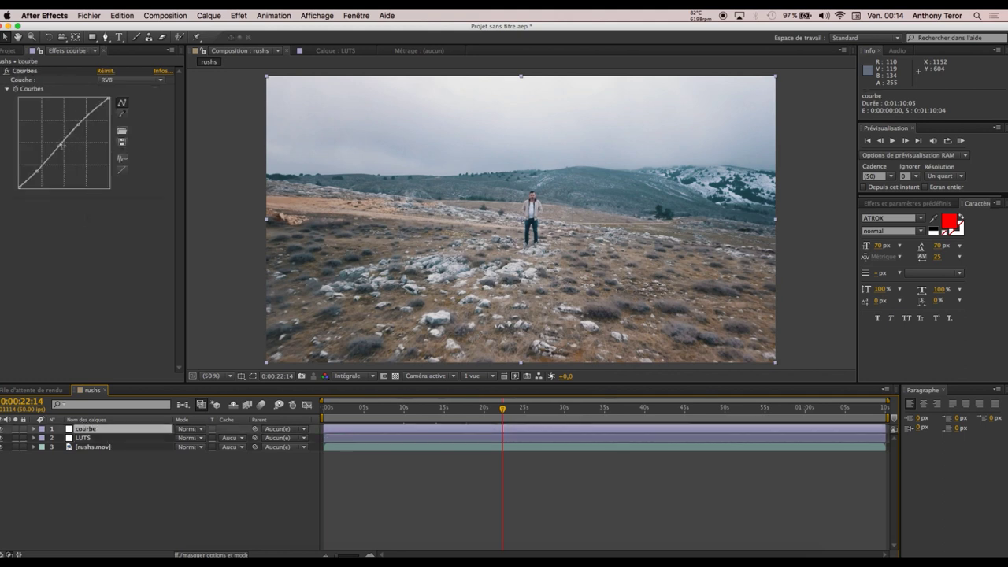
{"action": "left_click_drag", "start_coordinate": [60, 144], "coordinate": [65, 152]}
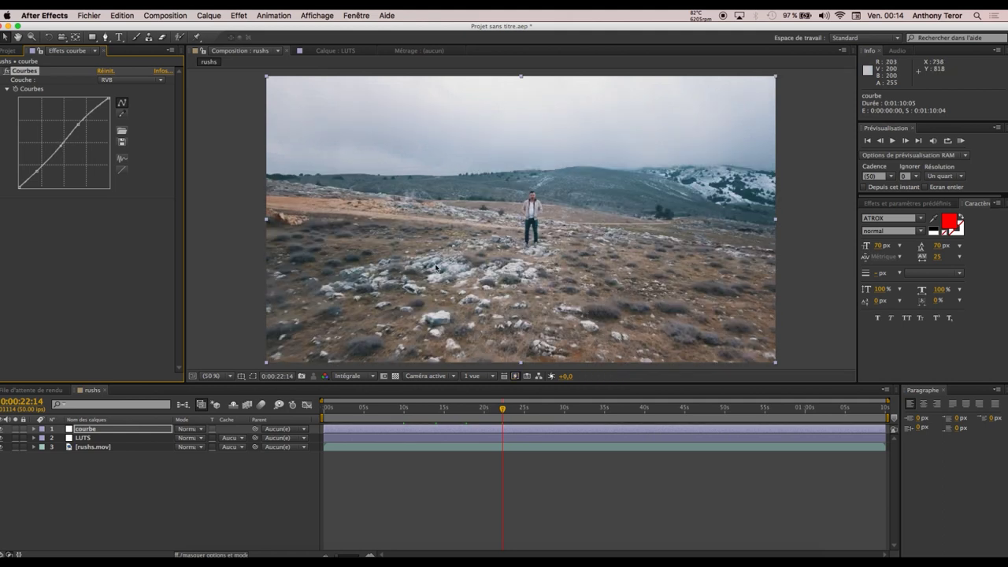
{"action": "left_click", "coordinate": [544, 410]}
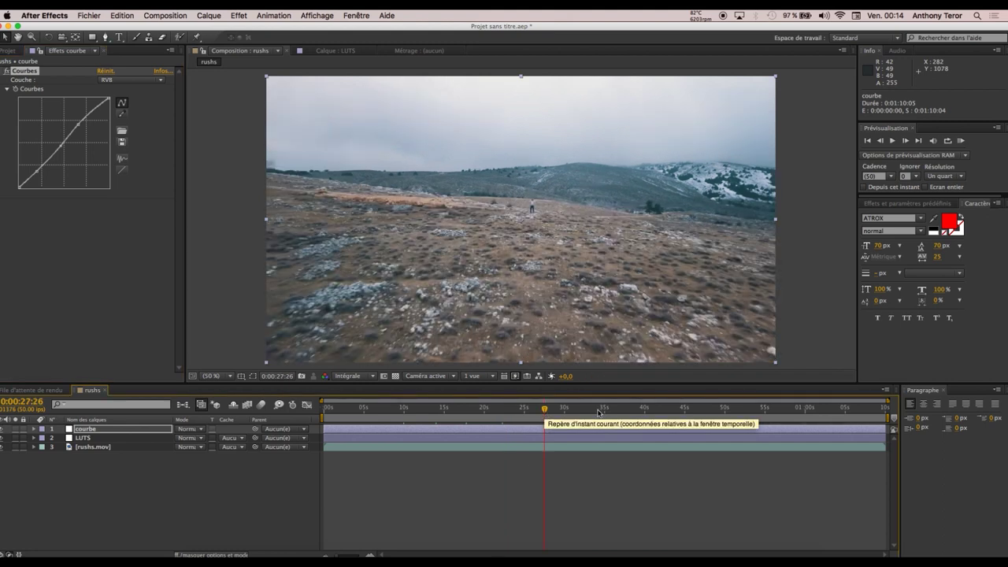
{"action": "left_click", "coordinate": [599, 411]}
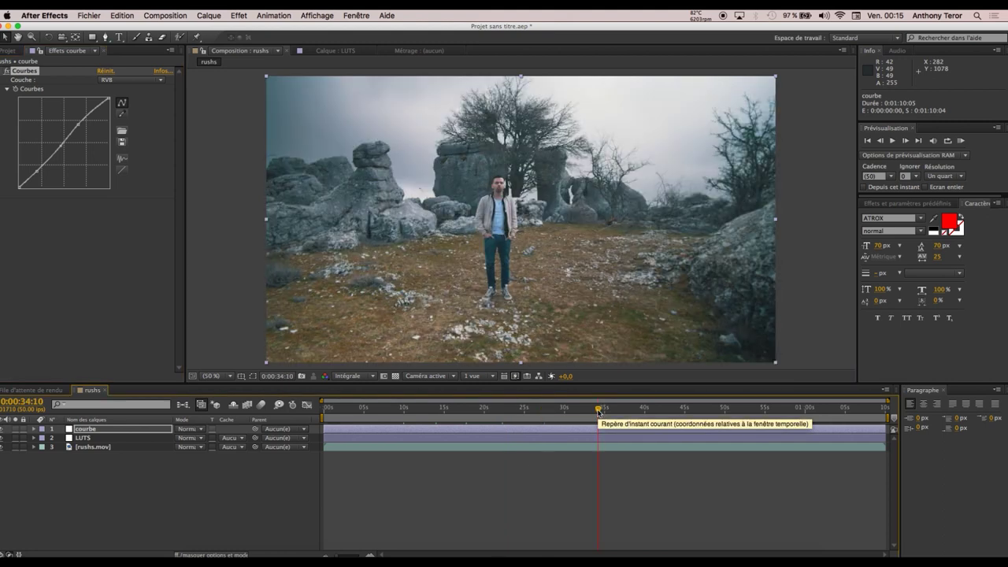
Toggle LUTS and courbe on and off to compare grades on the rocky, seaside and car shots.
{"action": "left_click", "coordinate": [3, 437]}
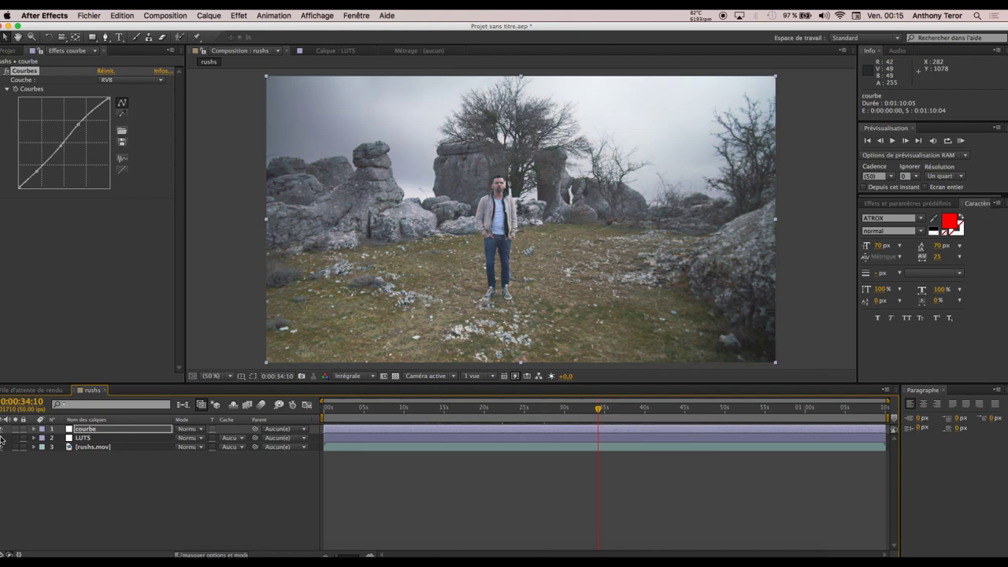
{"action": "left_click", "coordinate": [2, 437]}
{"action": "left_click", "coordinate": [659, 409]}
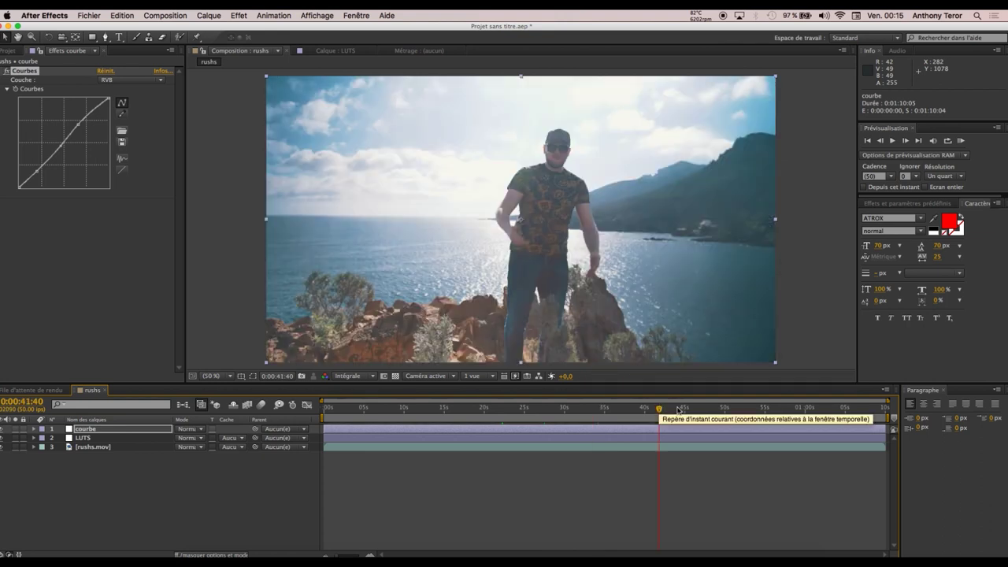
{"action": "left_click", "coordinate": [719, 408]}
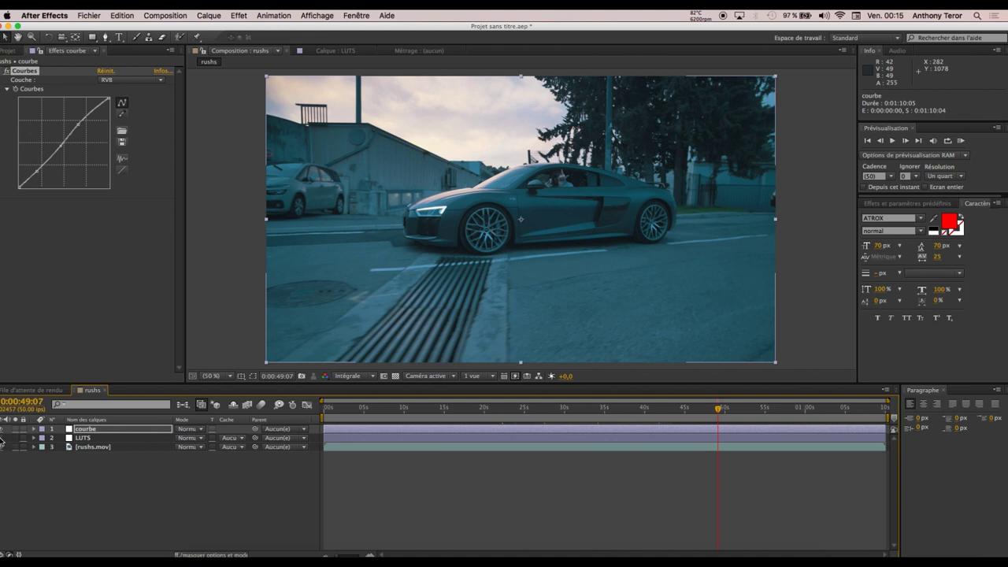
{"action": "left_click", "coordinate": [3, 438]}
{"action": "left_click", "coordinate": [3, 430]}
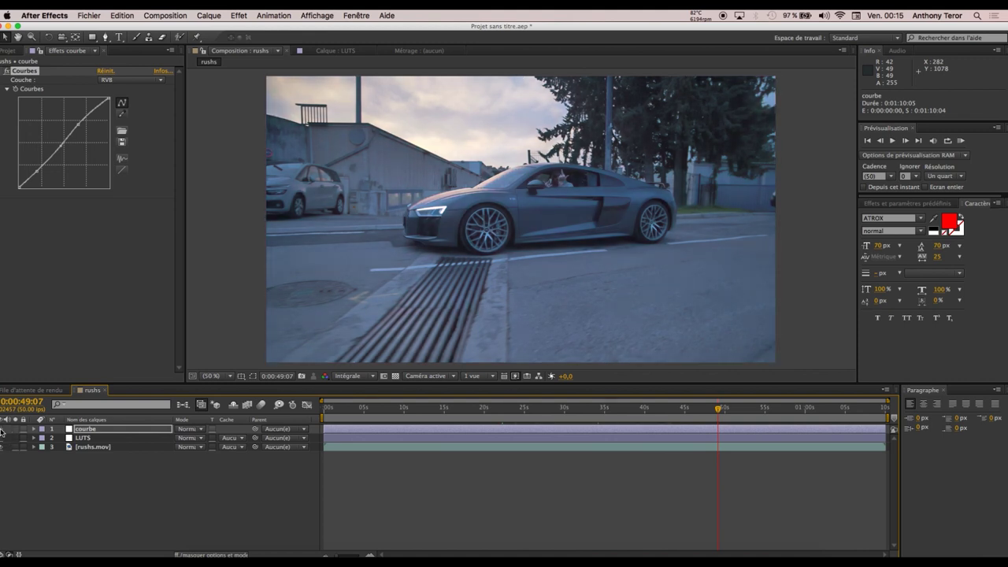
{"action": "left_click", "coordinate": [2, 429]}
{"action": "left_click", "coordinate": [3, 430]}
{"action": "left_click", "coordinate": [2, 429]}
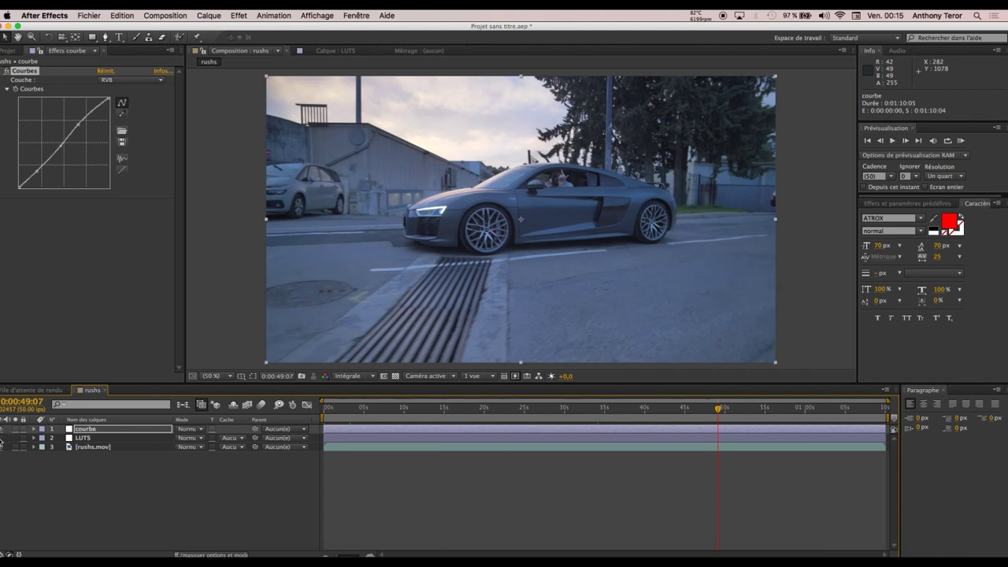
{"action": "left_click", "coordinate": [2, 439]}
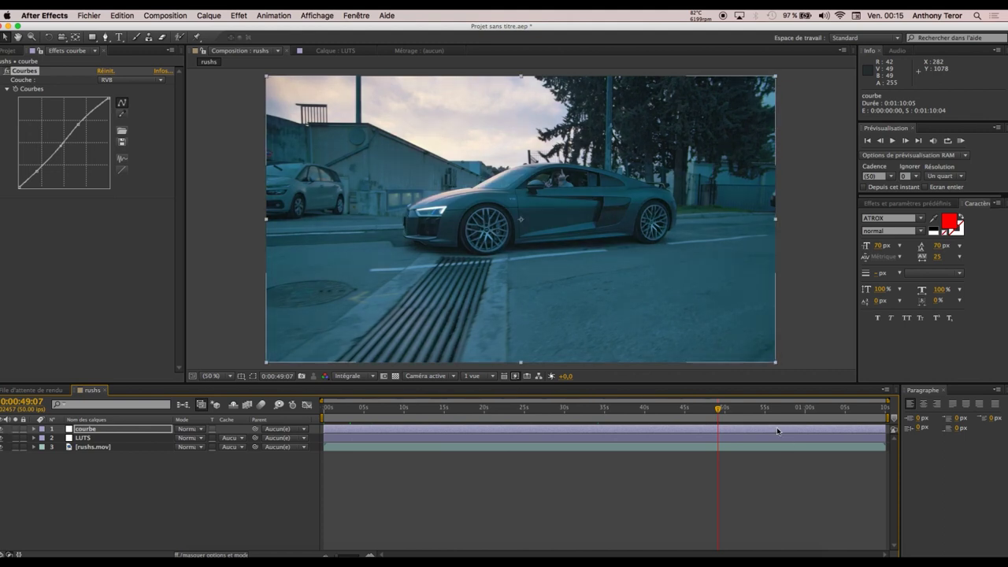
Step through the couple, 0:00:55:01 and 0:00:57:17 shots to the red car at 0:01:02:48.
{"action": "left_click", "coordinate": [747, 414]}
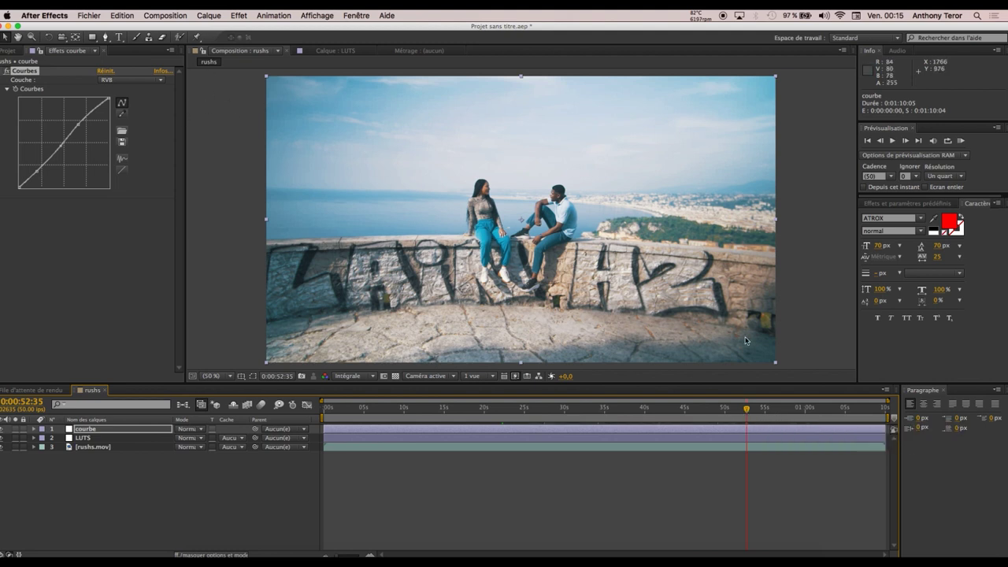
{"action": "left_click", "coordinate": [765, 409]}
{"action": "left_click", "coordinate": [784, 409]}
{"action": "left_click", "coordinate": [829, 410]}
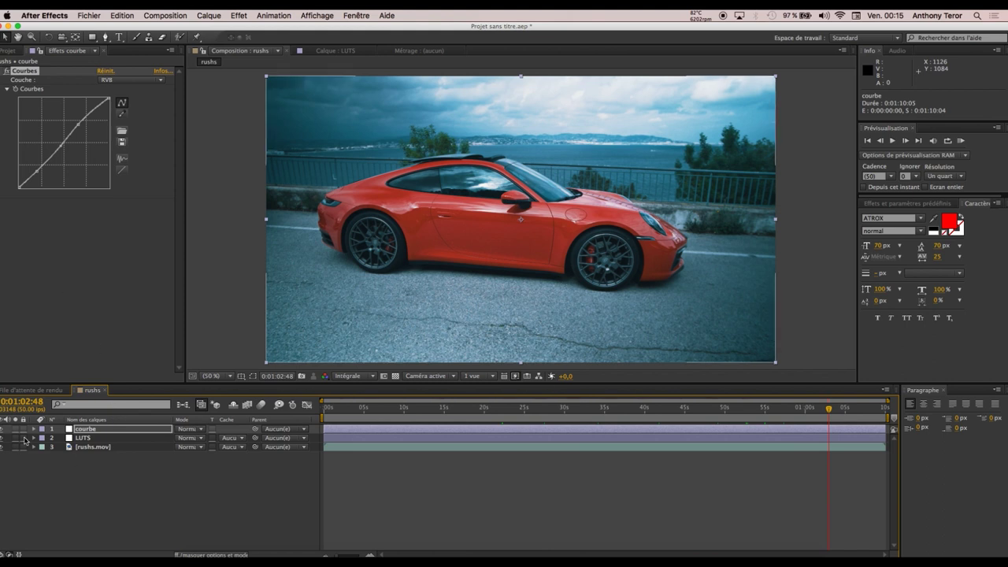
{"action": "key", "text": "F2"}
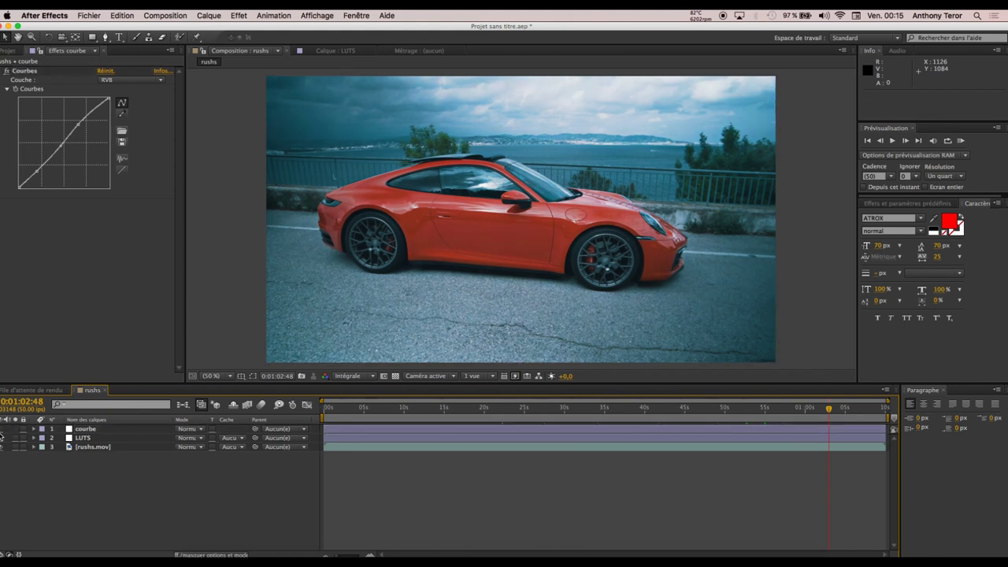
Compare the red car with and without LUTS and courbe, zooming to 100% on the door.
{"action": "left_click", "coordinate": [2, 439]}
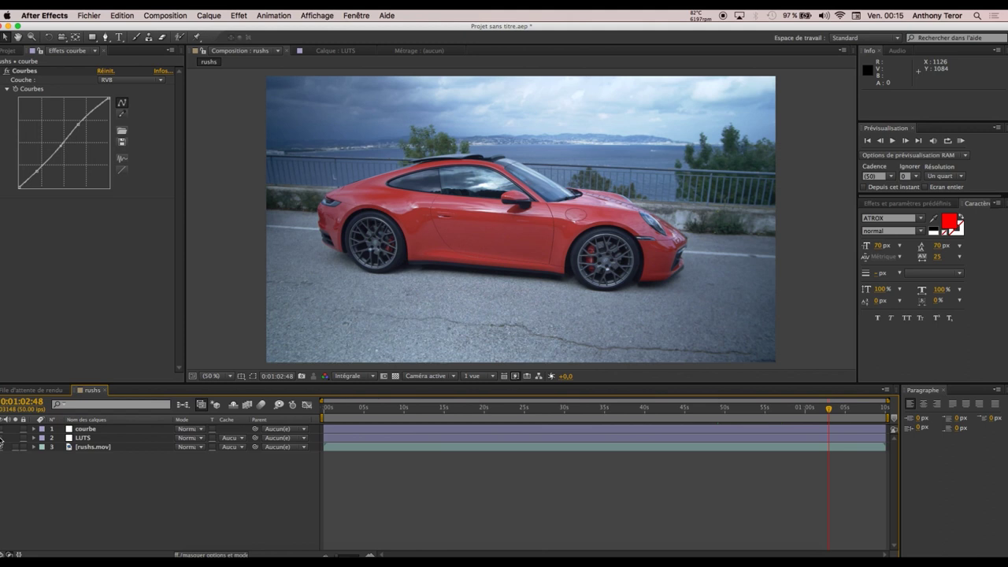
{"action": "left_click", "coordinate": [2, 440]}
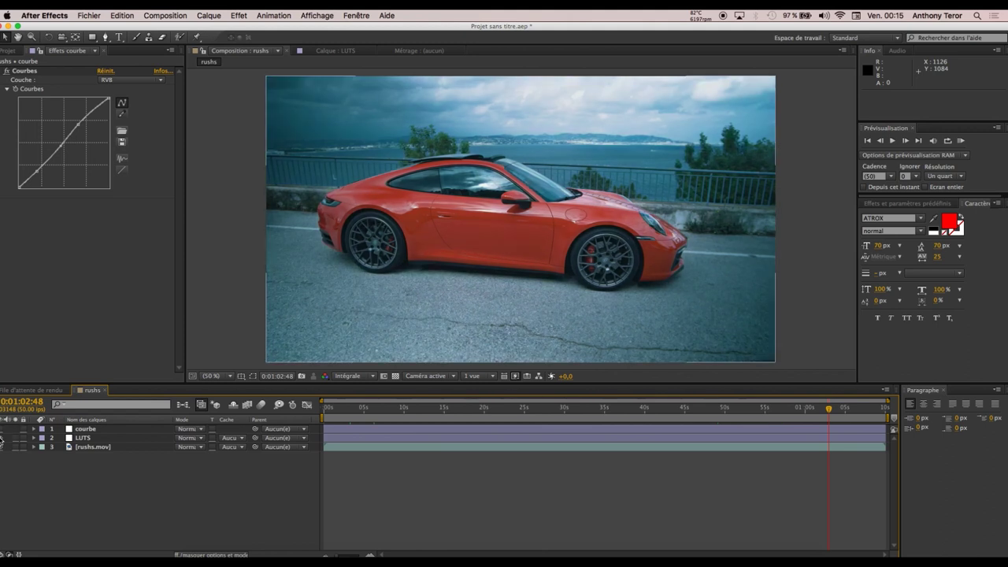
{"action": "left_click", "coordinate": [2, 440]}
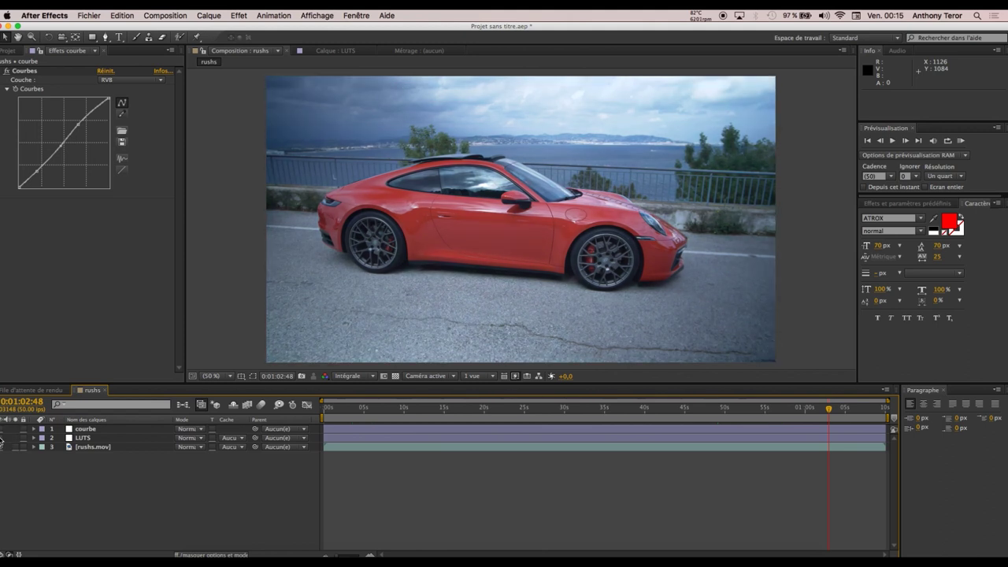
{"action": "left_click", "coordinate": [2, 439]}
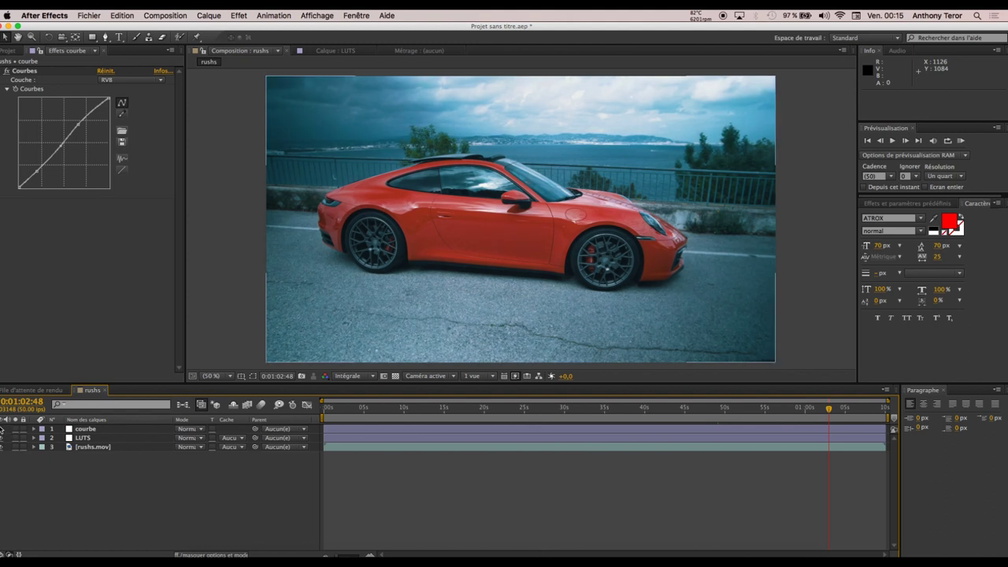
{"action": "left_click", "coordinate": [1, 429]}
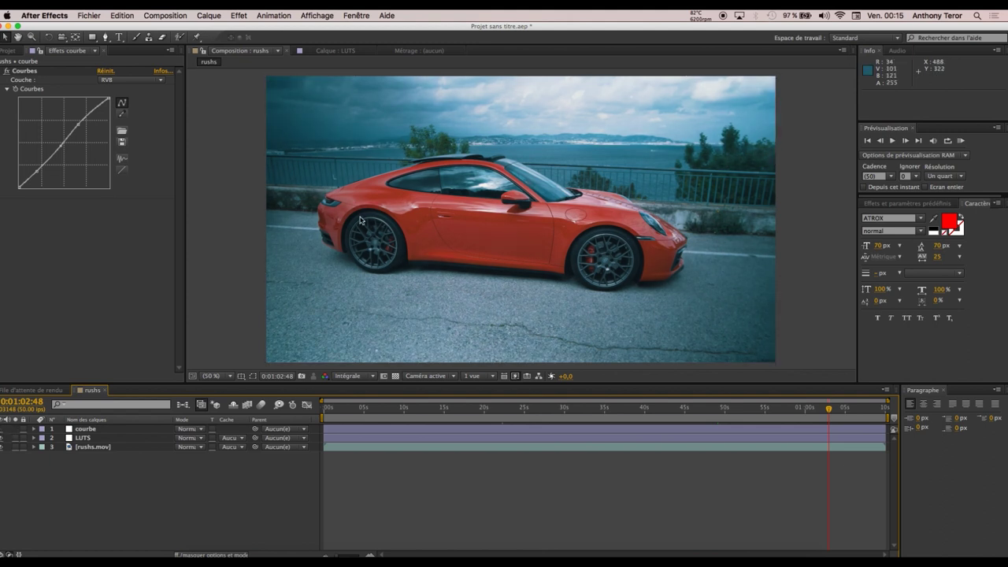
{"action": "key", "text": "period"}
{"action": "key", "text": "period"}
{"action": "key", "text": "period"}
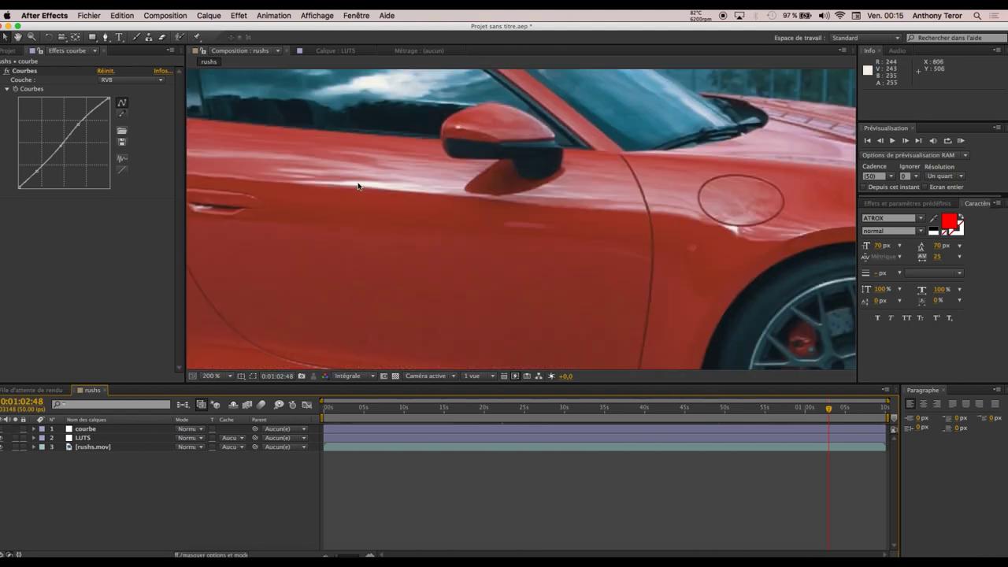
{"action": "key", "text": "comma"}
{"action": "key", "text": "comma"}
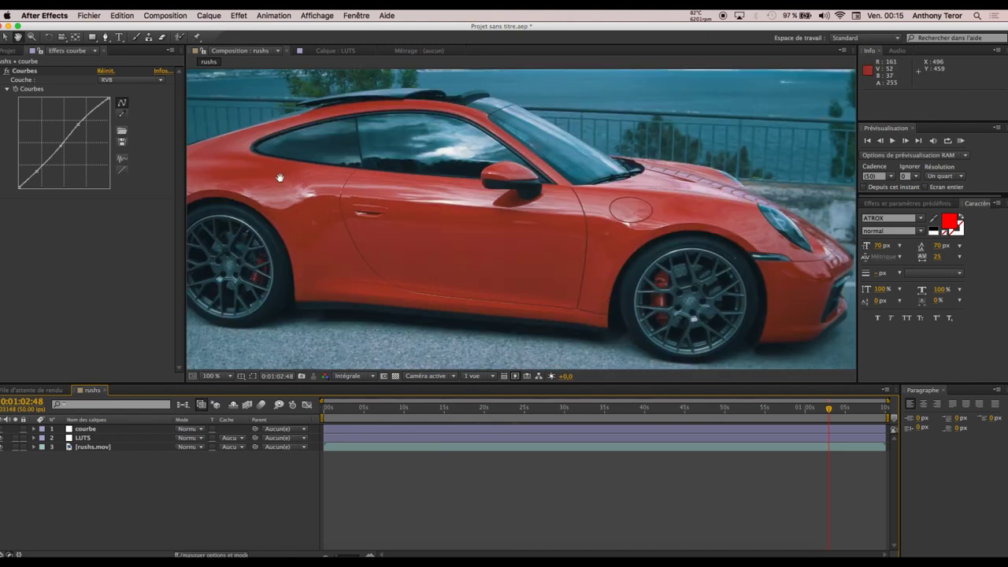
{"action": "scroll", "coordinate": [277, 177], "scroll_direction": "up", "scroll_amount": 1}
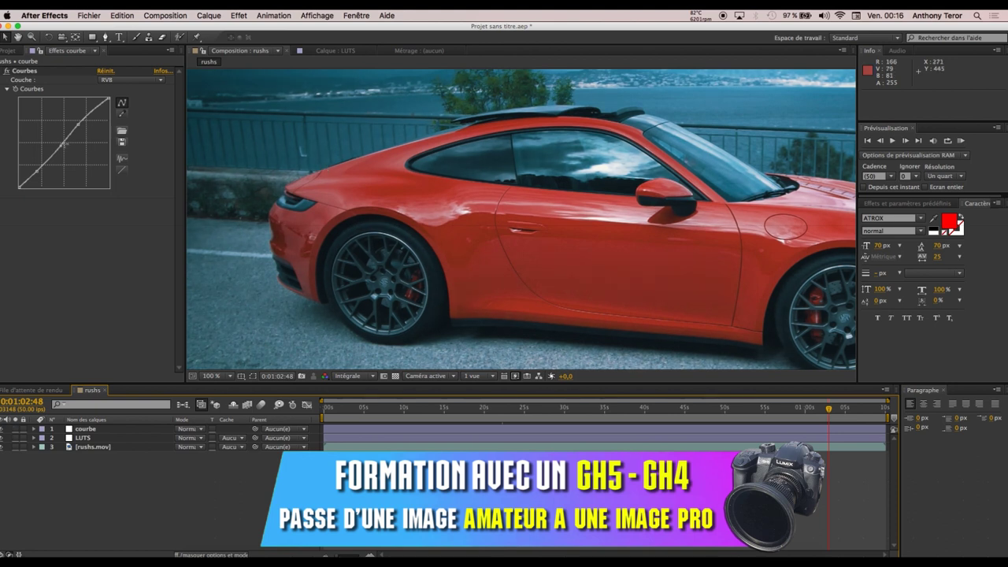
Tweak the Courbes curve further, then set the viewer back to Ajuster and deselect.
{"action": "left_click_drag", "start_coordinate": [61, 145], "coordinate": [58, 148]}
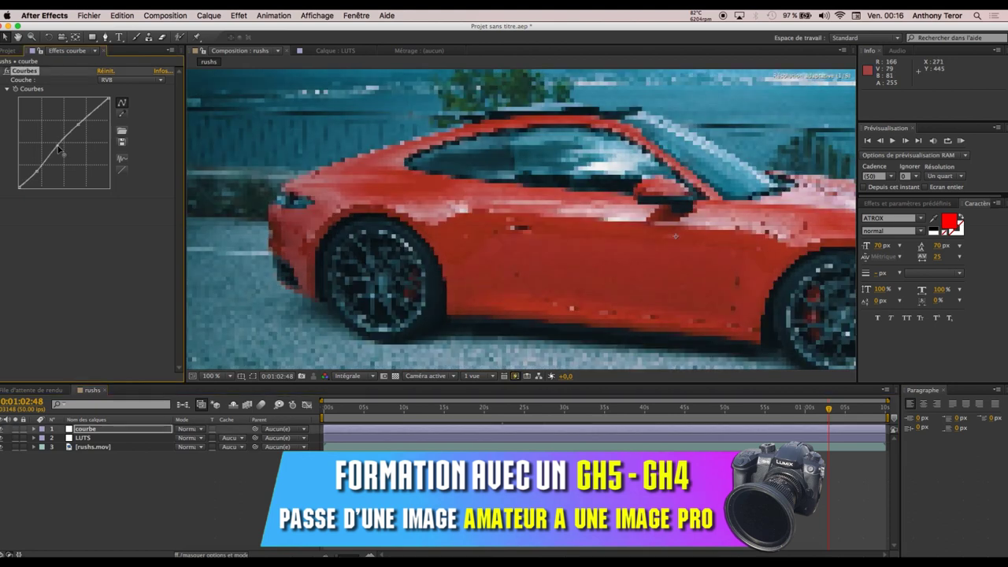
{"action": "left_click", "coordinate": [226, 378]}
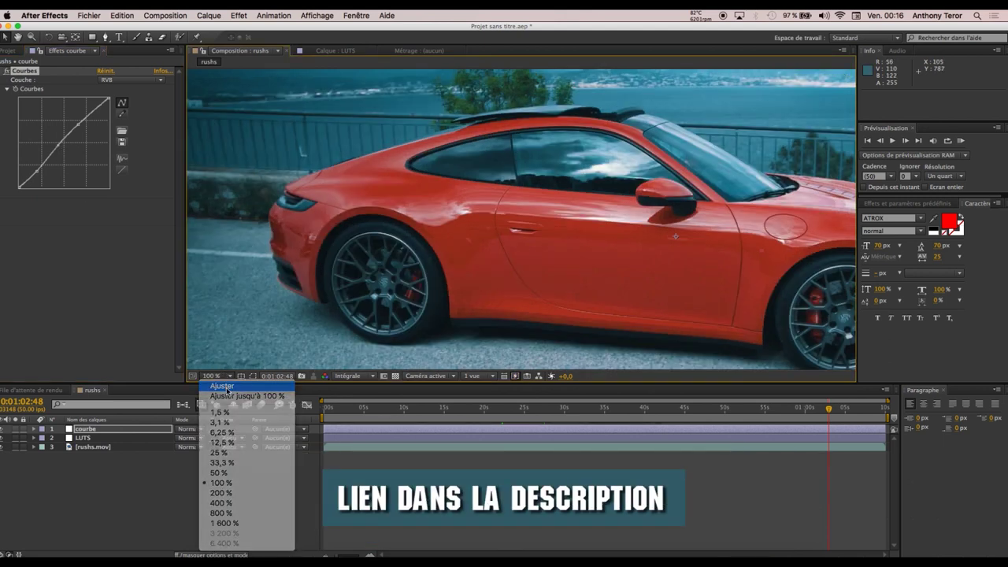
{"action": "left_click", "coordinate": [227, 391]}
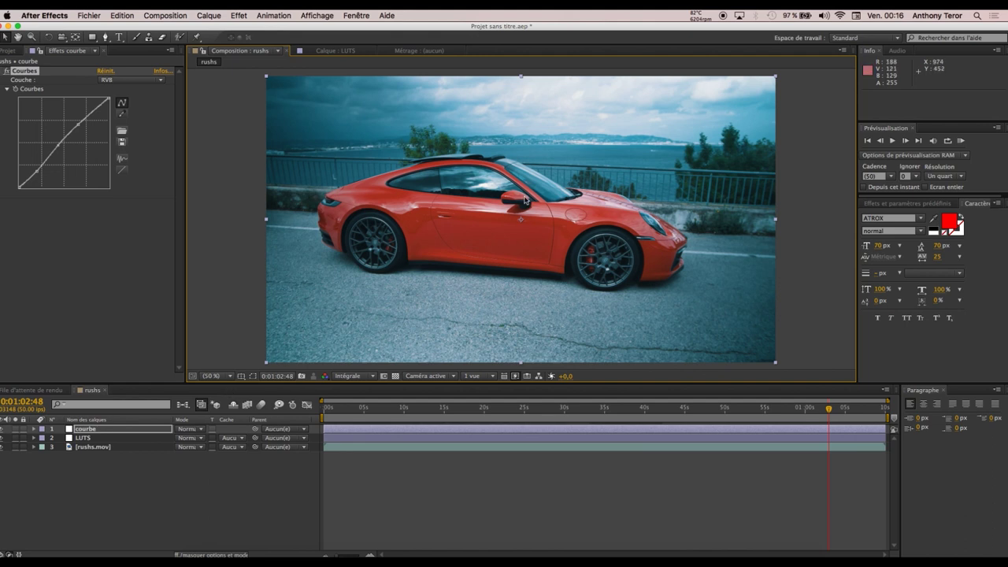
{"action": "key", "text": "slash"}
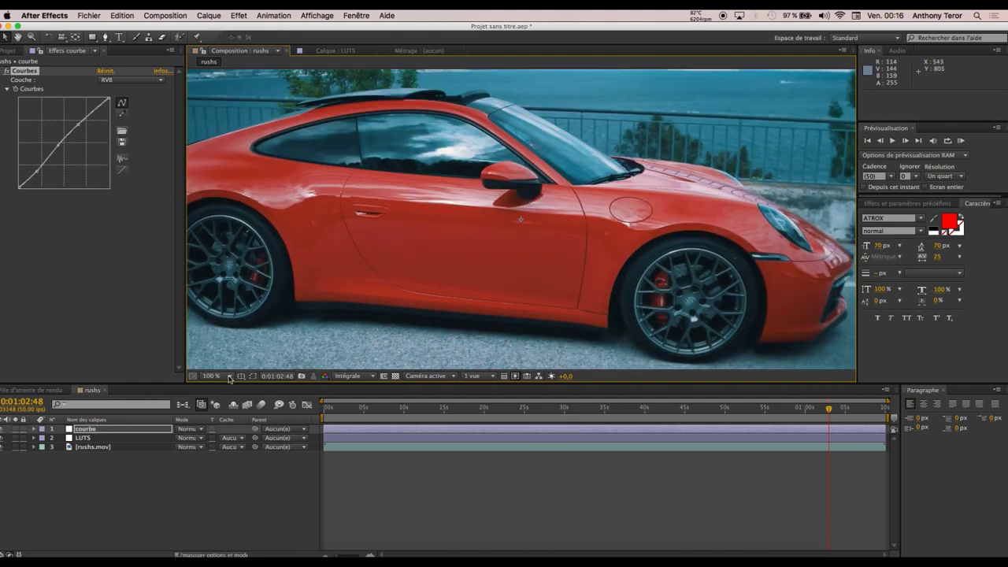
{"action": "left_click", "coordinate": [228, 378]}
{"action": "left_click", "coordinate": [225, 387]}
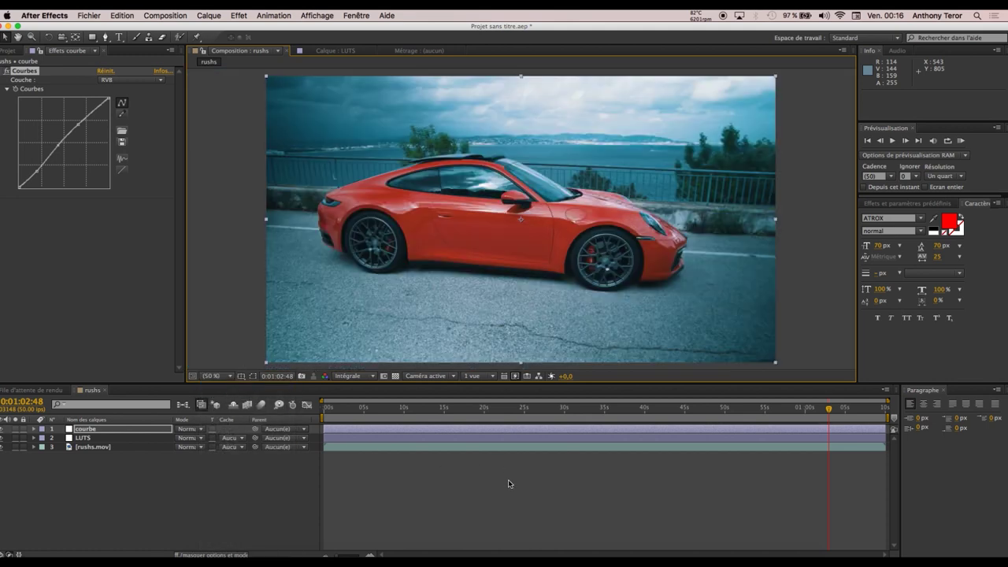
{"action": "left_click", "coordinate": [508, 483]}
{"action": "left_click", "coordinate": [385, 409]}
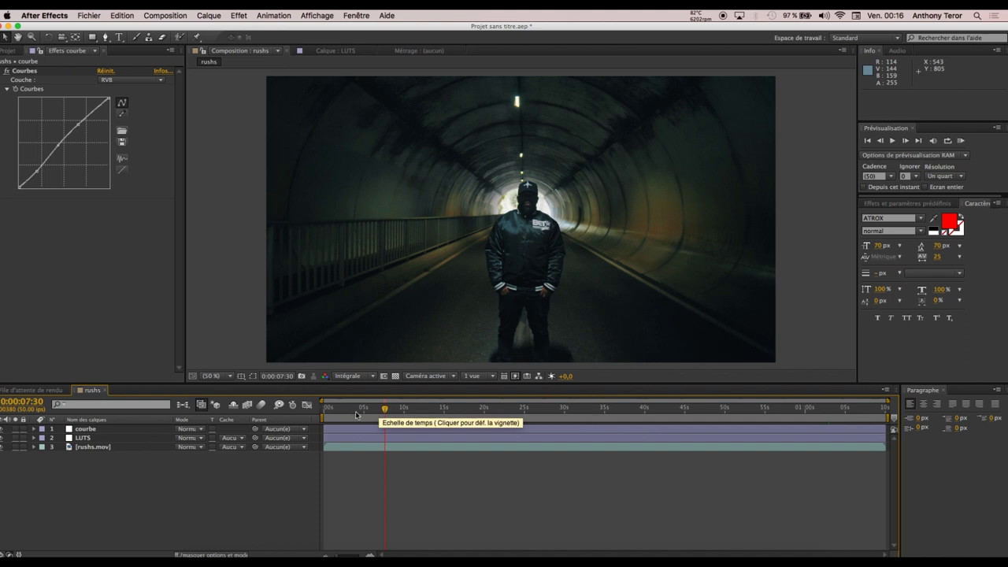
{"action": "left_click", "coordinate": [352, 411]}
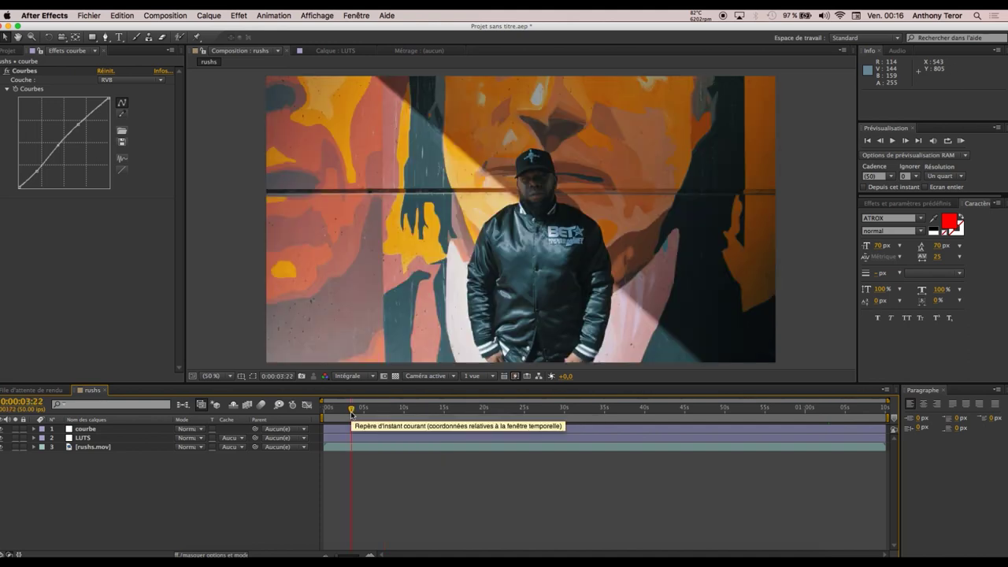
{"action": "left_click", "coordinate": [3, 437]}
{"action": "left_click", "coordinate": [3, 428]}
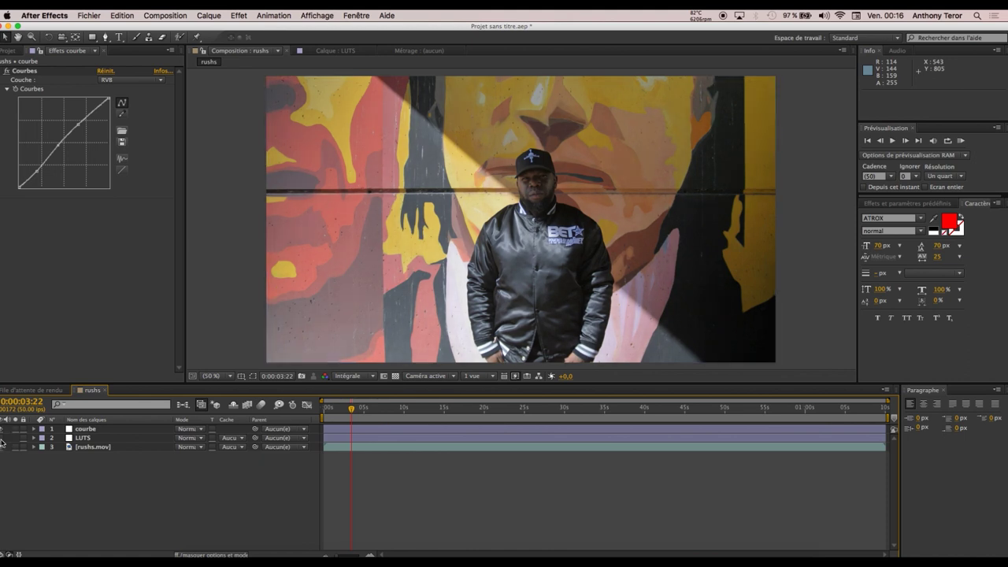
{"action": "left_click", "coordinate": [3, 438]}
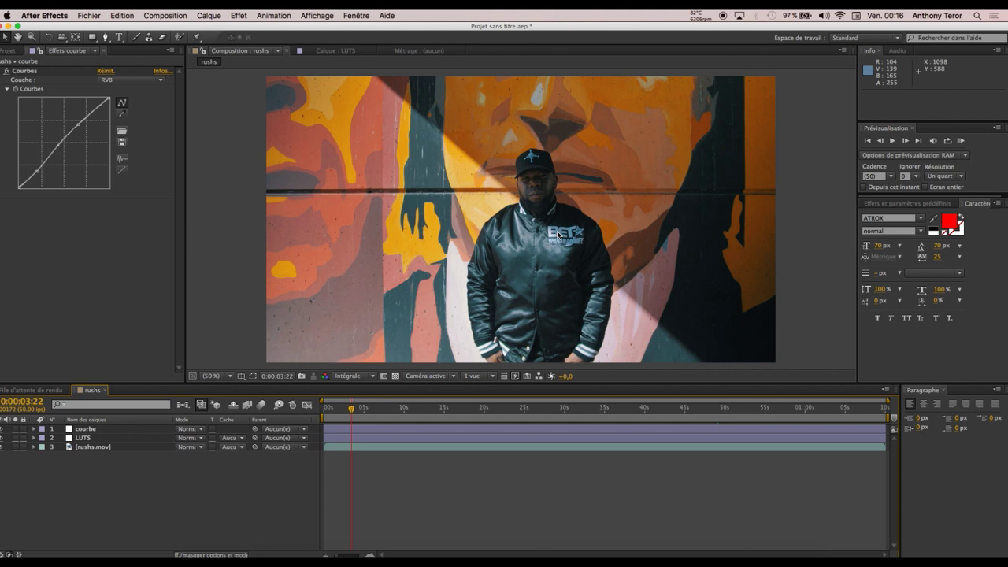
{"action": "key", "text": "period"}
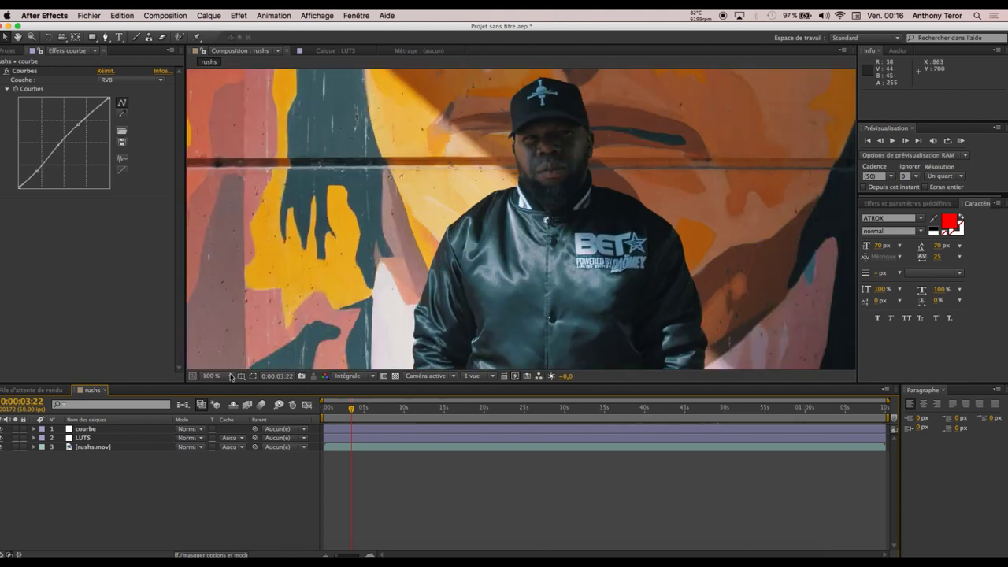
{"action": "left_click", "coordinate": [219, 375]}
{"action": "left_click", "coordinate": [220, 386]}
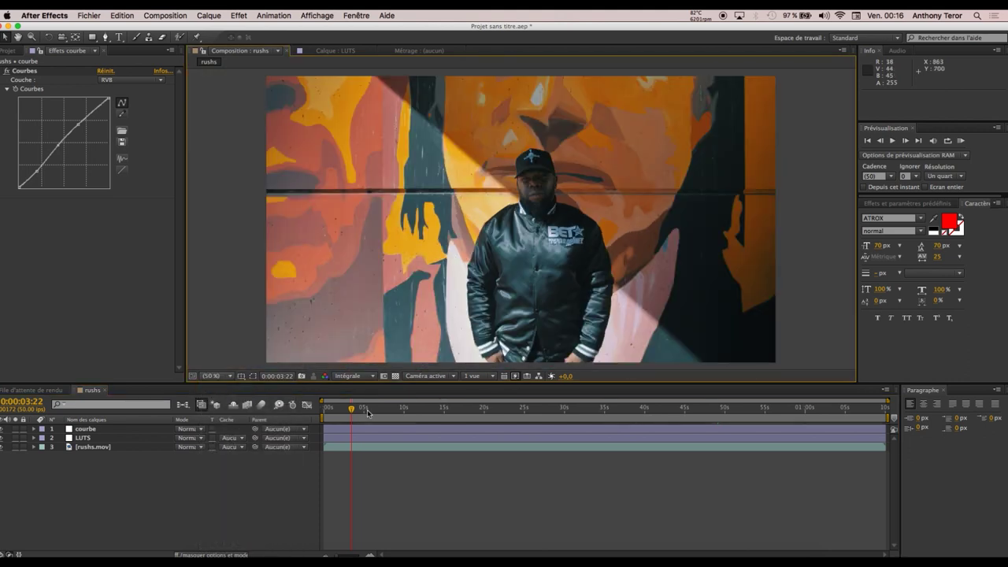
{"action": "left_click", "coordinate": [367, 412]}
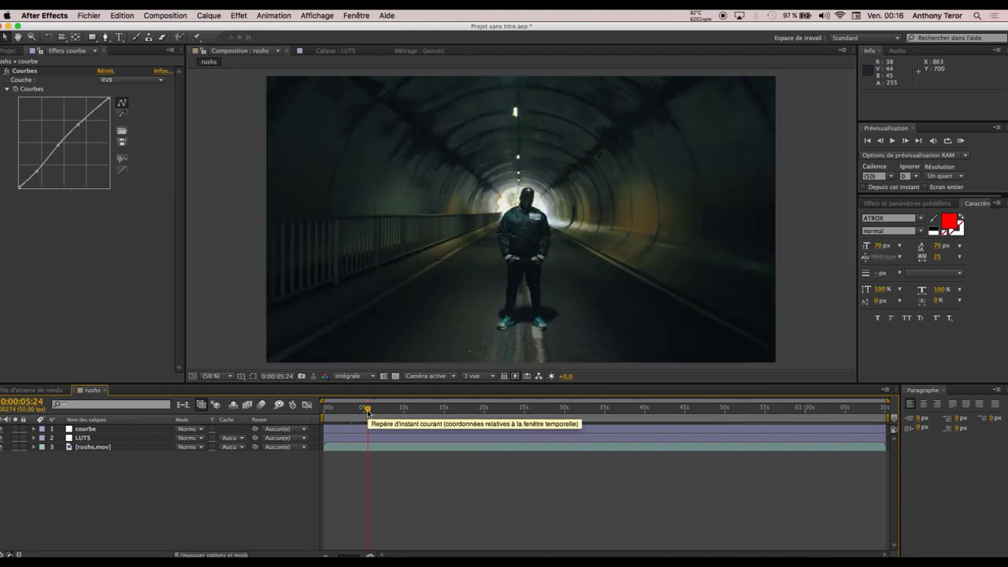
{"action": "left_click", "coordinate": [398, 410]}
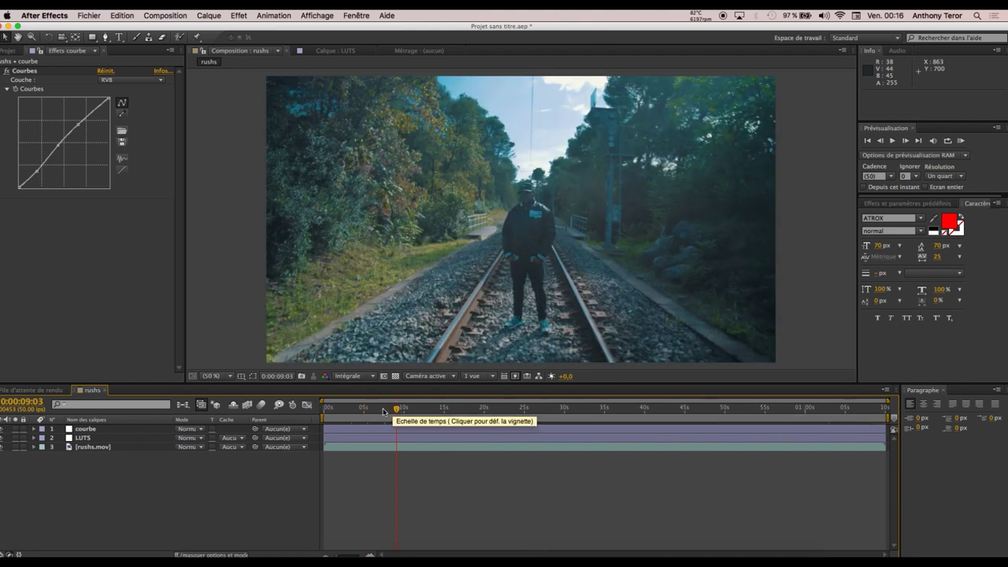
{"action": "left_click", "coordinate": [373, 410]}
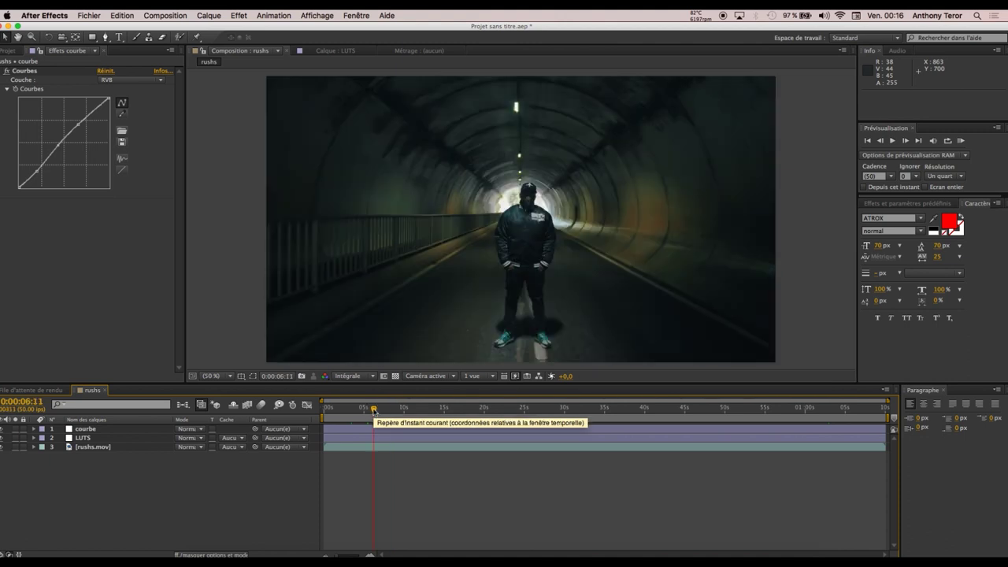
{"action": "left_click", "coordinate": [388, 410]}
{"action": "left_click", "coordinate": [409, 410]}
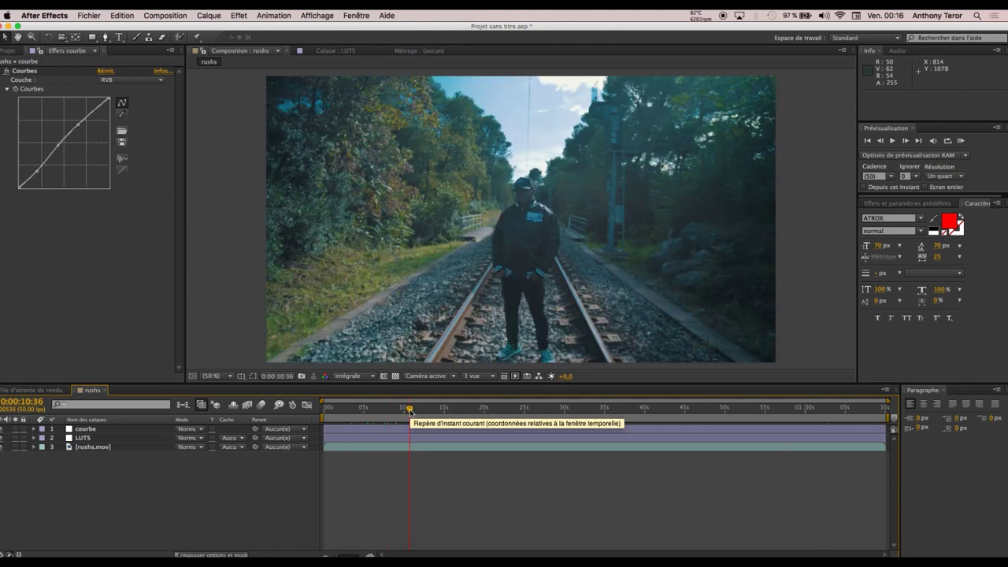
{"action": "left_click", "coordinate": [412, 409]}
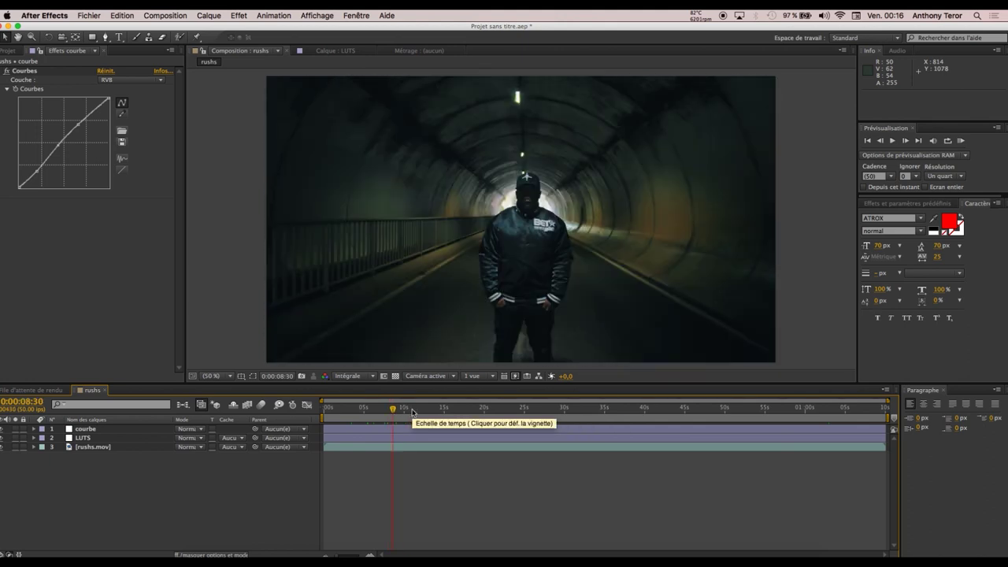
{"action": "left_click", "coordinate": [450, 409]}
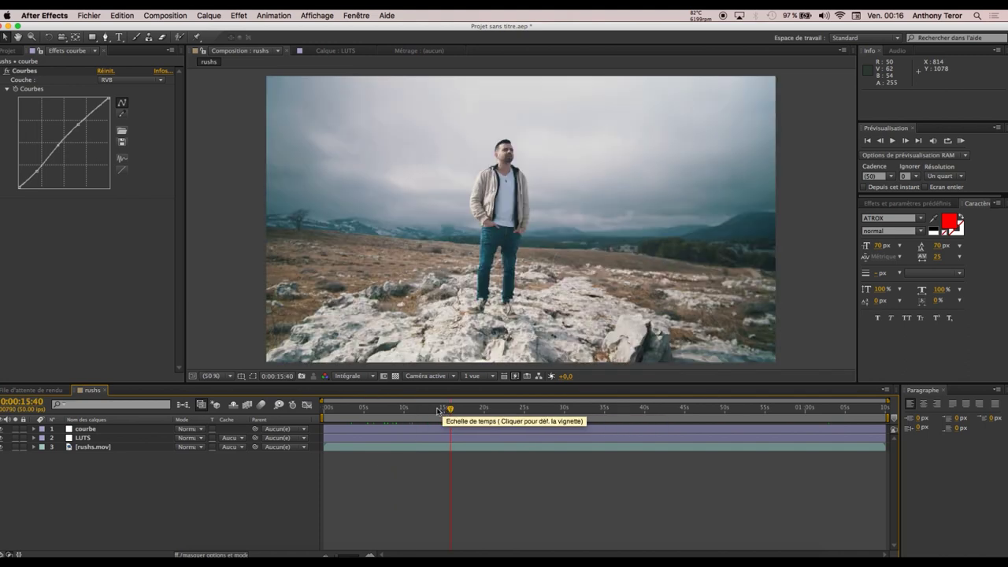
{"action": "left_click", "coordinate": [489, 410]}
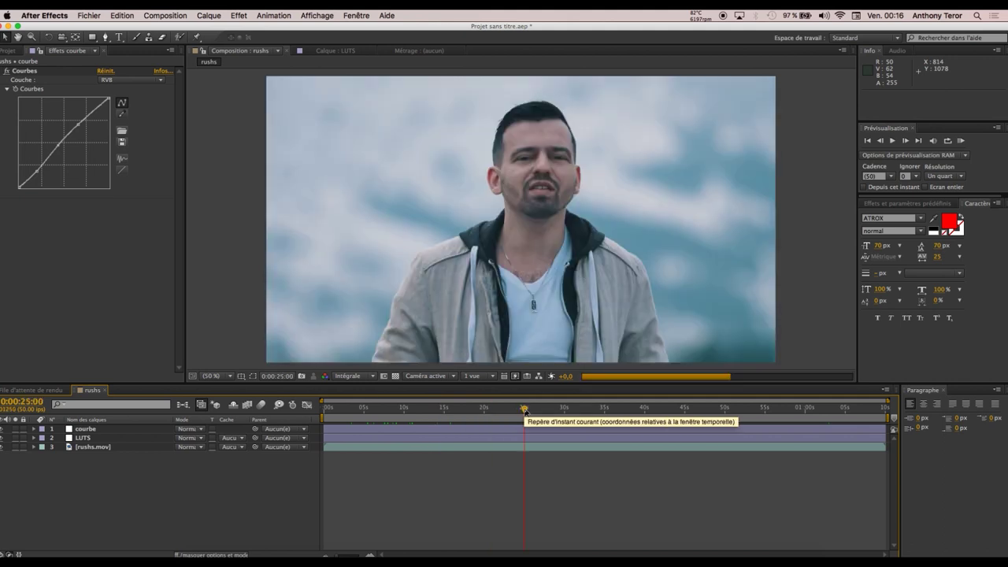
{"action": "left_click", "coordinate": [524, 410]}
{"action": "left_click", "coordinate": [539, 410]}
{"action": "left_click", "coordinate": [576, 409]}
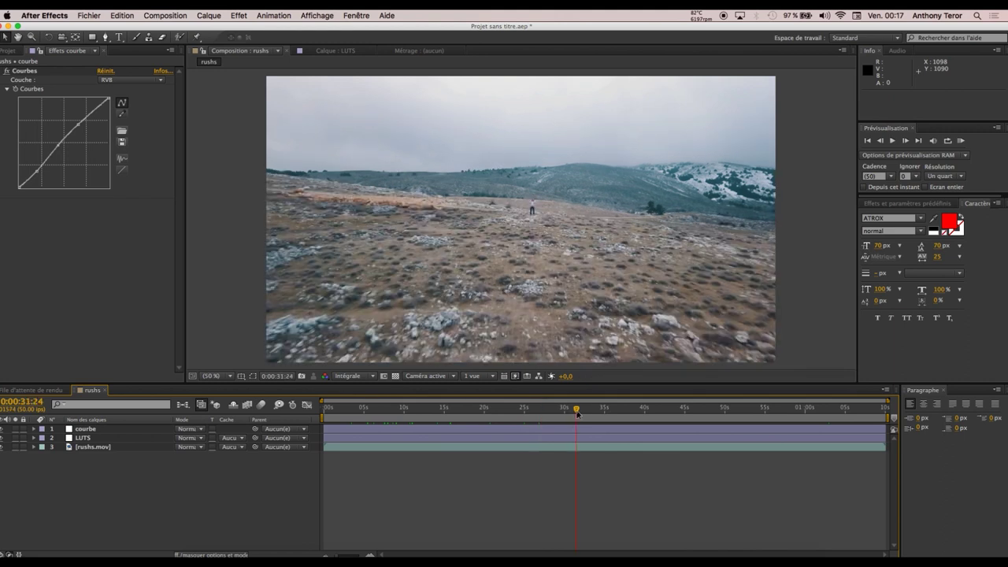
{"action": "left_click", "coordinate": [603, 410]}
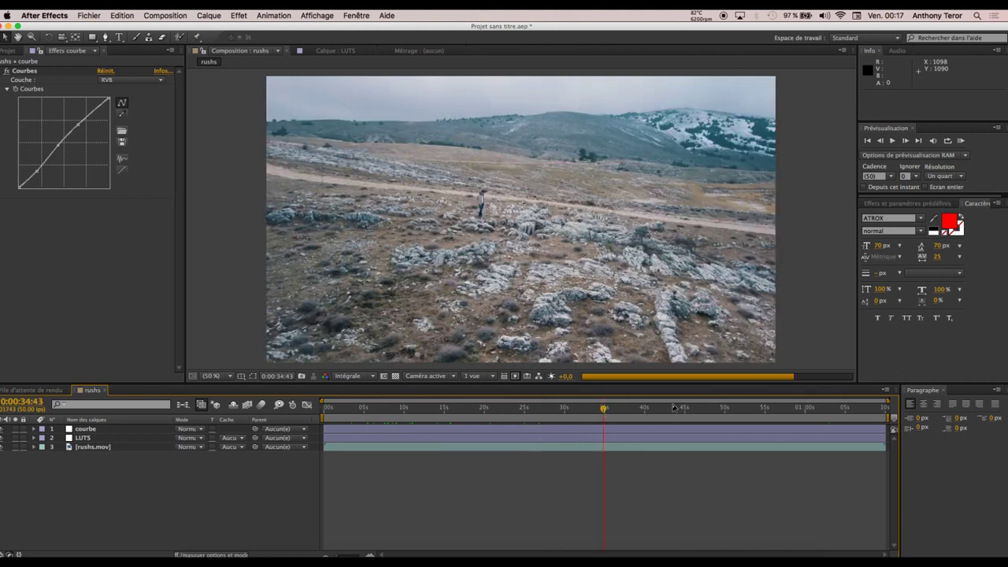
{"action": "left_click", "coordinate": [661, 410]}
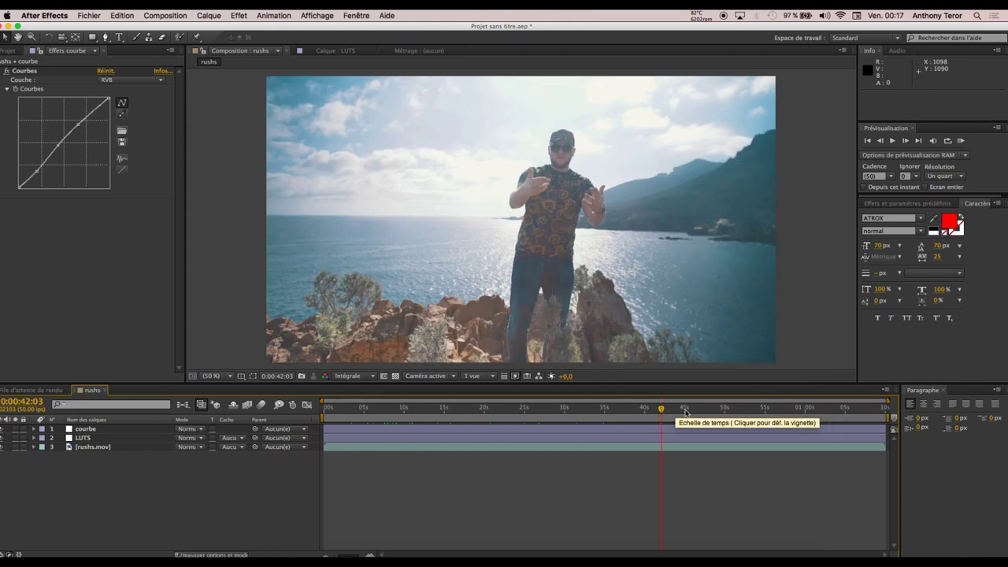
{"action": "left_click", "coordinate": [685, 411]}
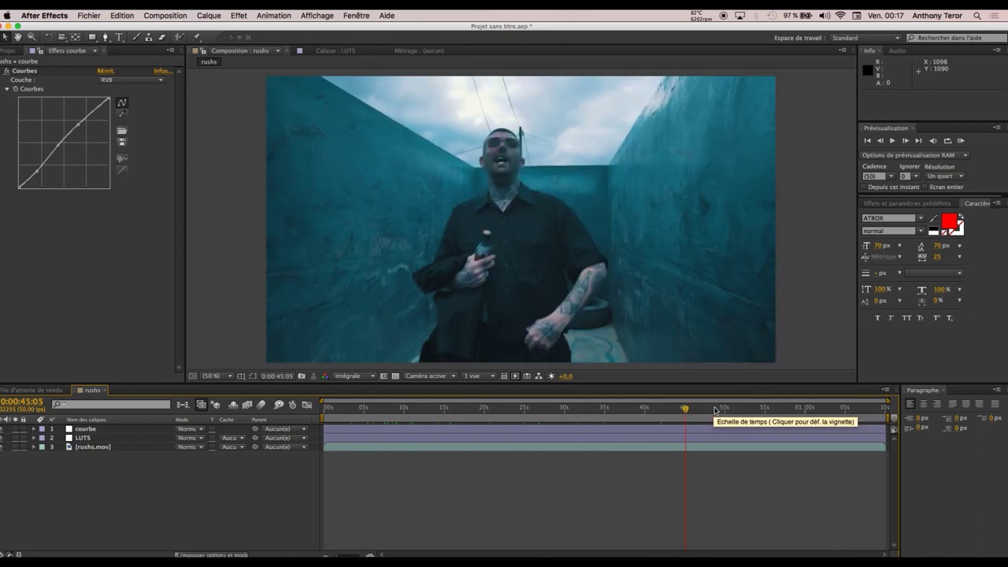
{"action": "left_click", "coordinate": [688, 410]}
{"action": "left_click_drag", "start_coordinate": [691, 409], "coordinate": [694, 410]}
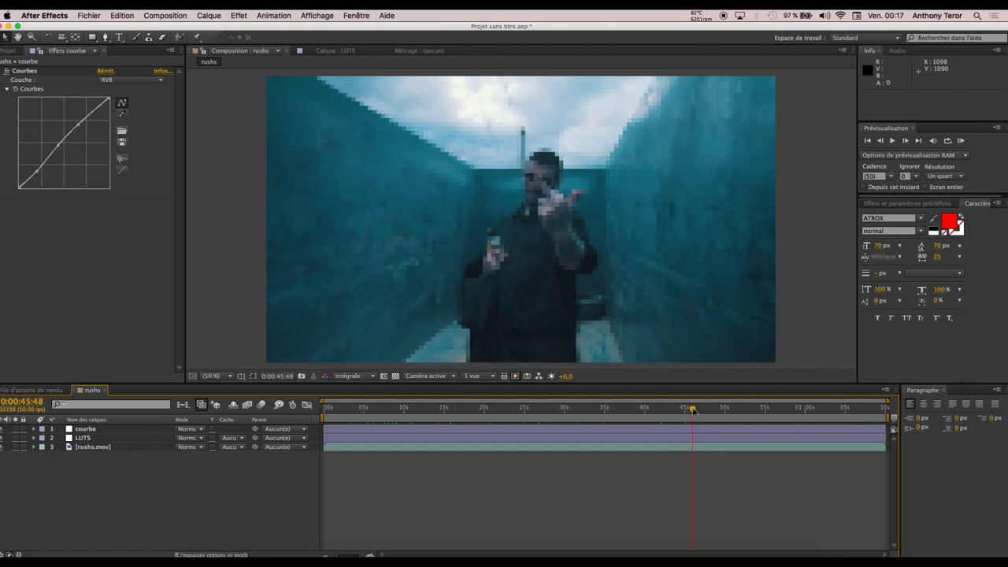
{"action": "left_click", "coordinate": [733, 411]}
{"action": "left_click_drag", "start_coordinate": [733, 411], "coordinate": [816, 410]}
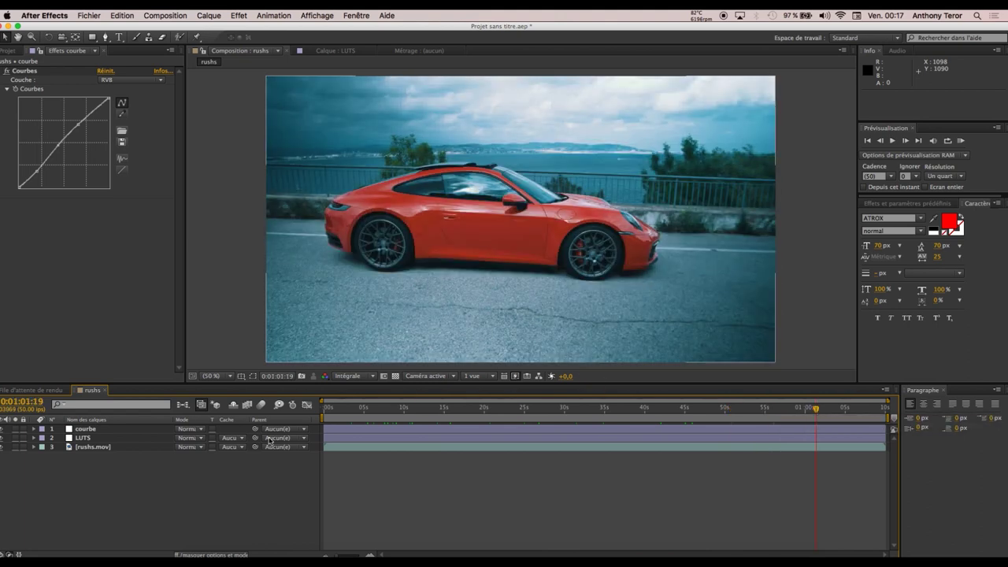
Import Rec.709 to LOG.cube into LUT Buddy on the LUTS layer.
{"action": "left_click", "coordinate": [93, 440]}
{"action": "left_click", "coordinate": [133, 71]}
{"action": "left_click", "coordinate": [442, 261]}
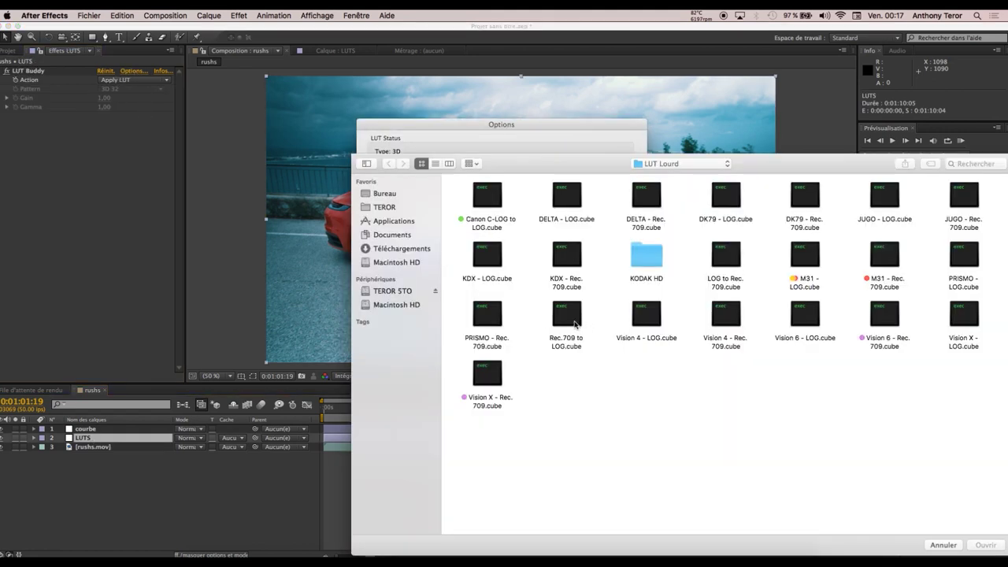
{"action": "left_click", "coordinate": [575, 323]}
{"action": "left_click", "coordinate": [986, 546]}
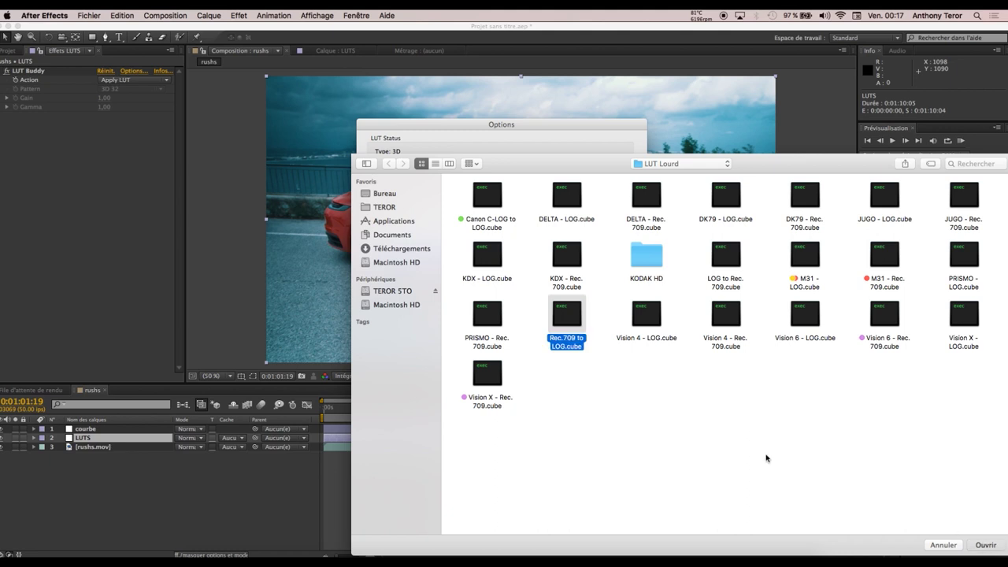
{"action": "left_click", "coordinate": [619, 260]}
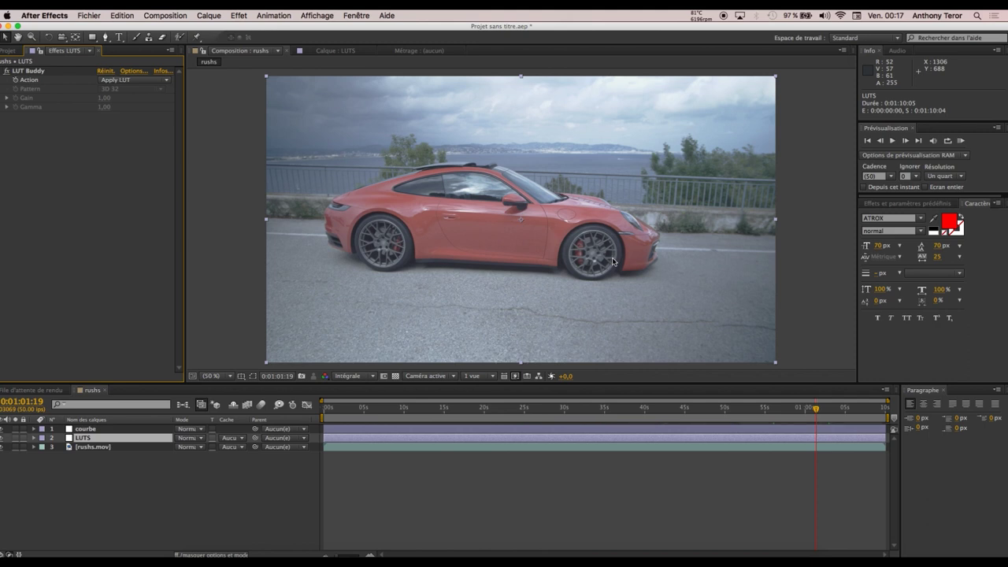
Check the new LUT on the tunnel, mountain and car shots.
{"action": "left_click", "coordinate": [378, 409]}
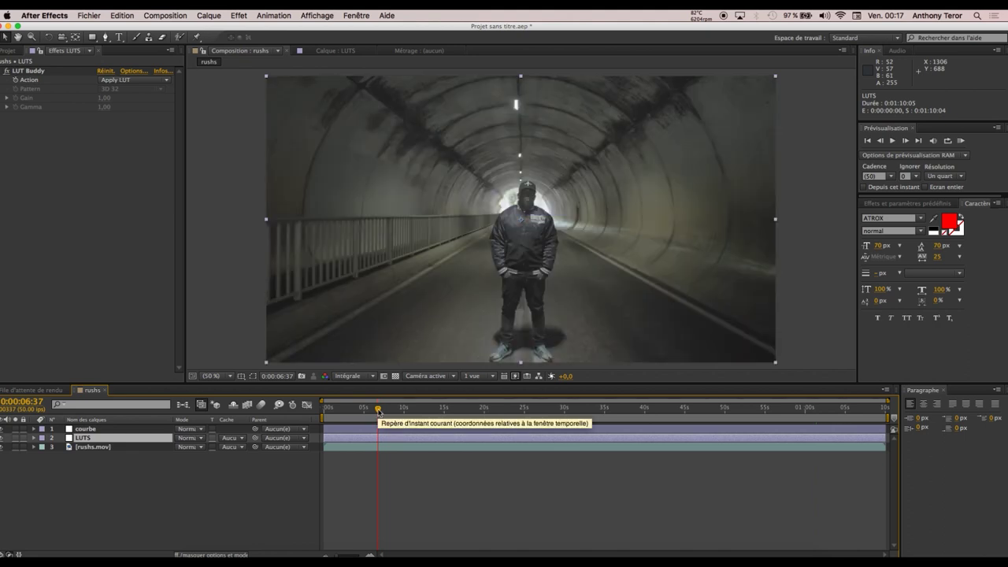
{"action": "left_click", "coordinate": [430, 412]}
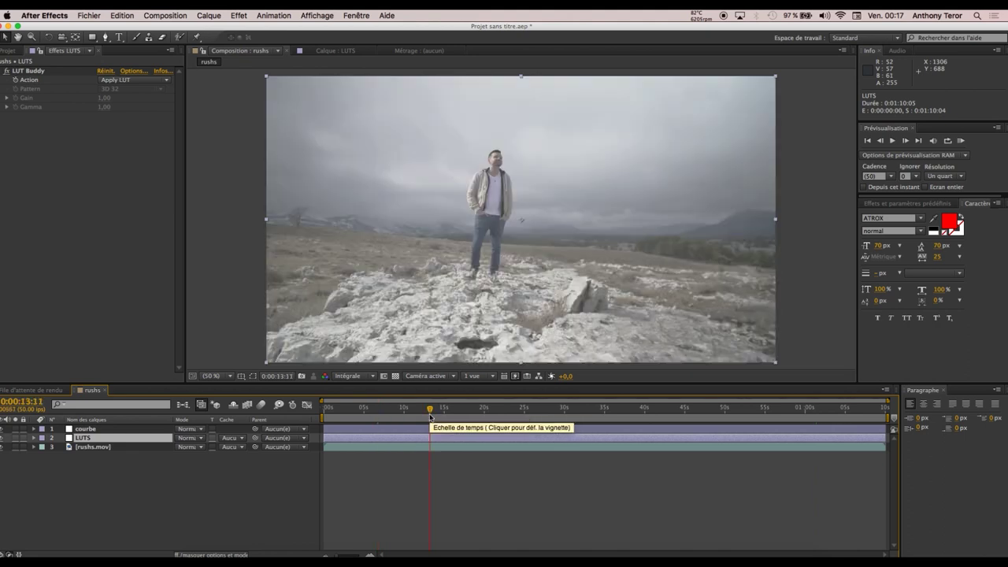
{"action": "left_click", "coordinate": [799, 410]}
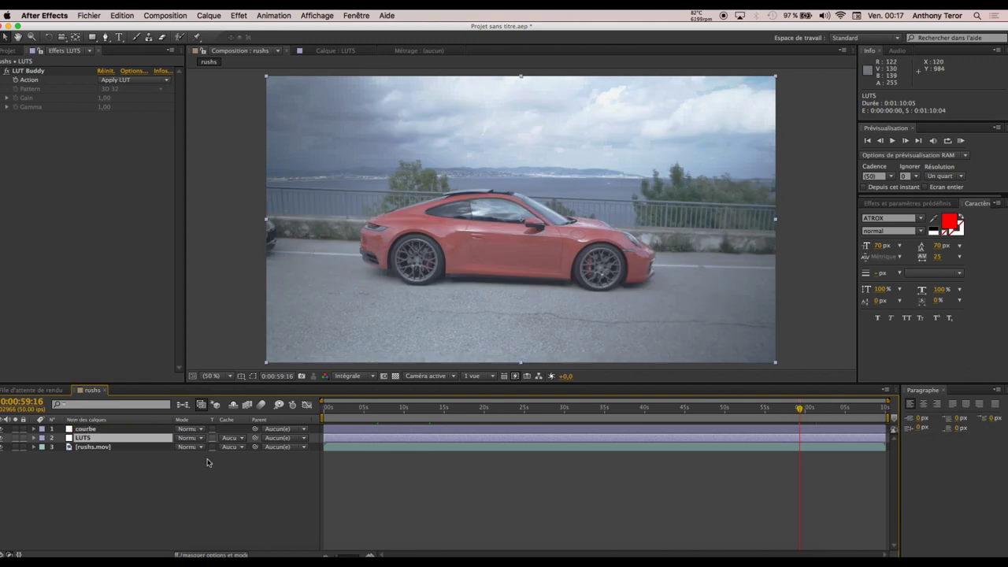
Import PRISMO - Rec. 709.cube through LUT Buddy's options and apply it.
{"action": "left_click", "coordinate": [125, 72]}
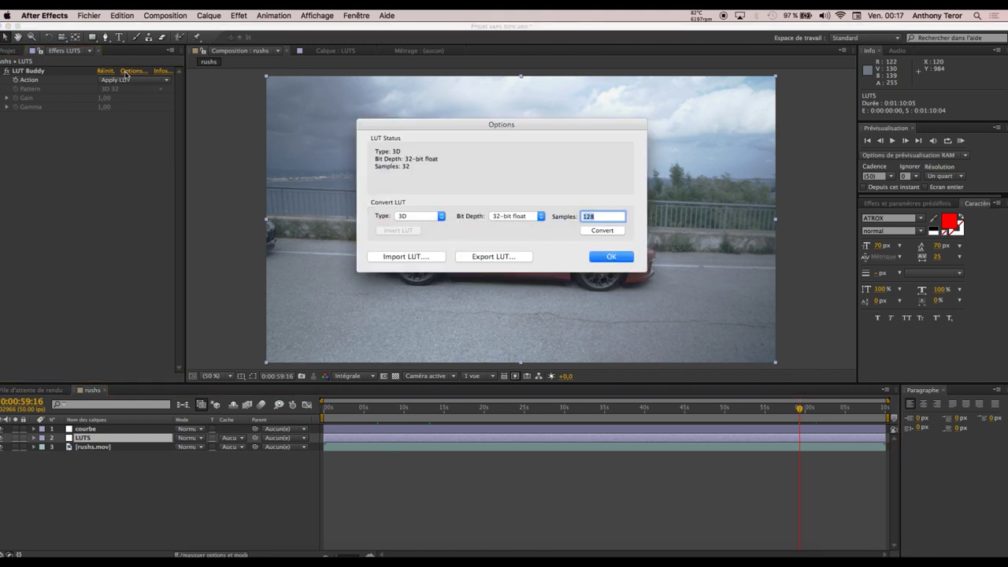
{"action": "left_click", "coordinate": [405, 257]}
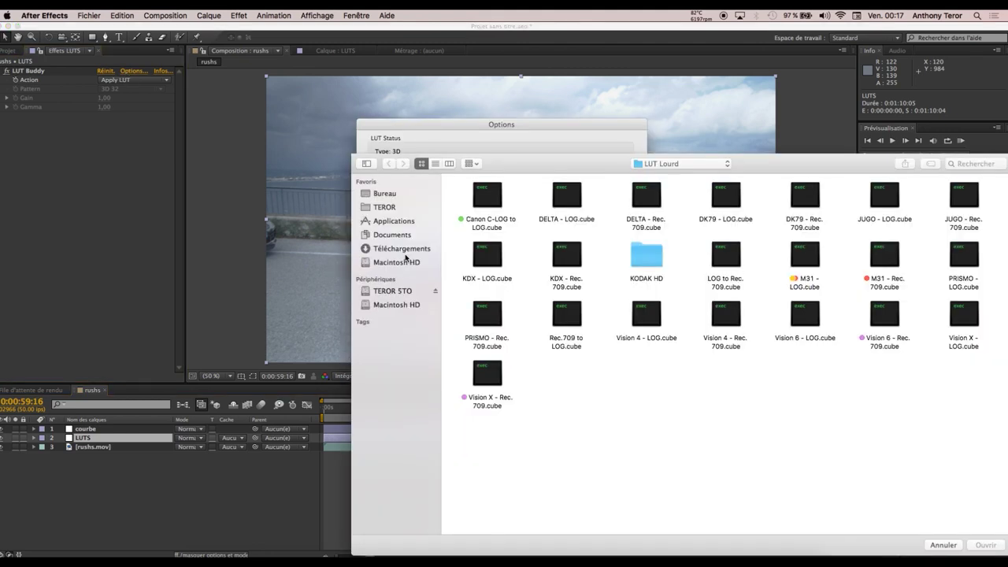
{"action": "left_click", "coordinate": [501, 323]}
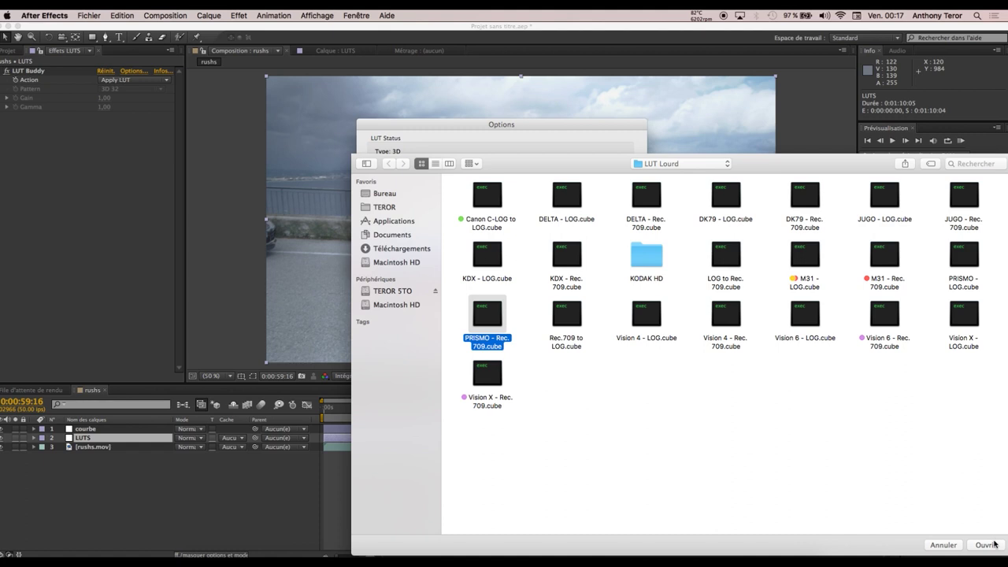
{"action": "key", "text": "Return"}
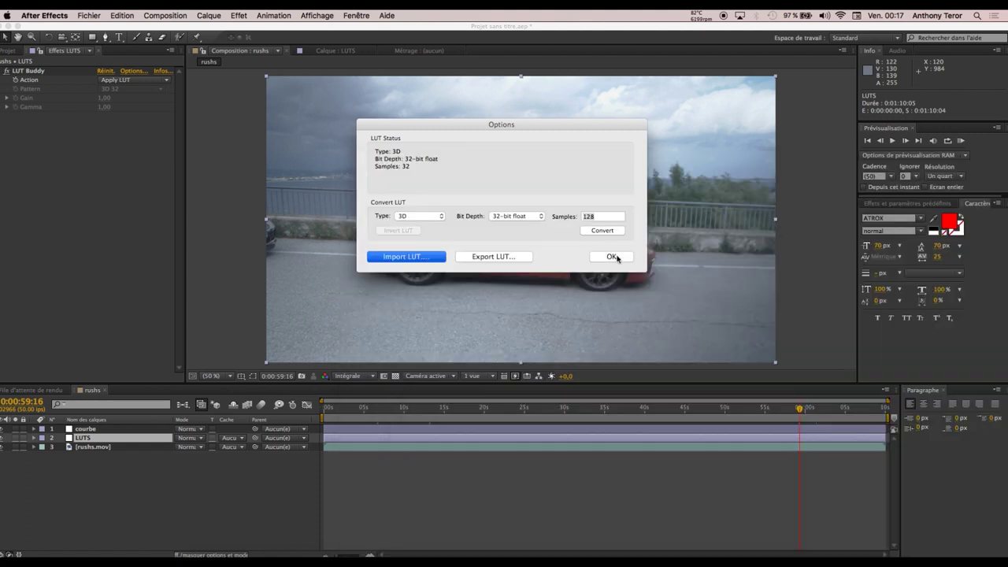
{"action": "left_click", "coordinate": [612, 256]}
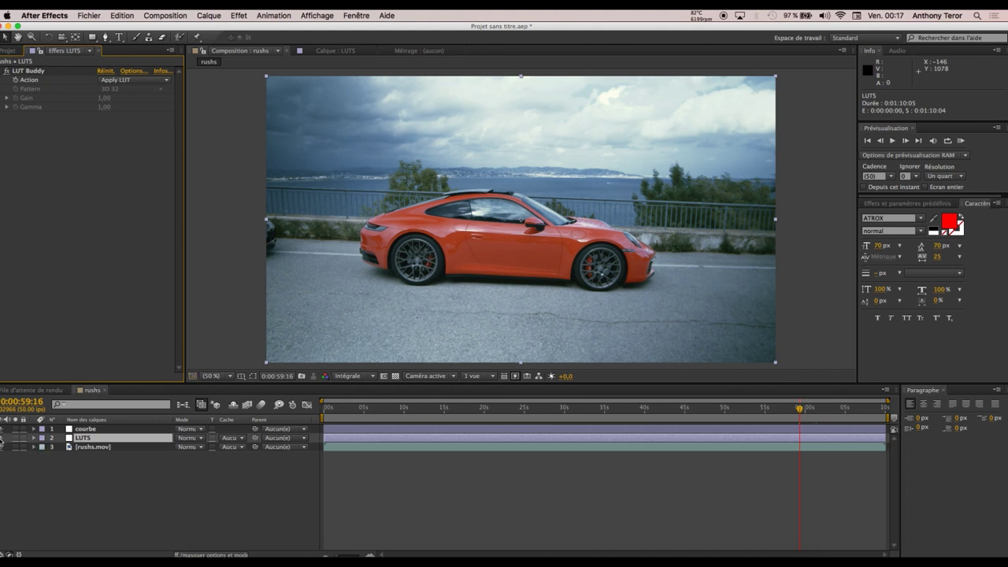
{"action": "left_click", "coordinate": [4, 438]}
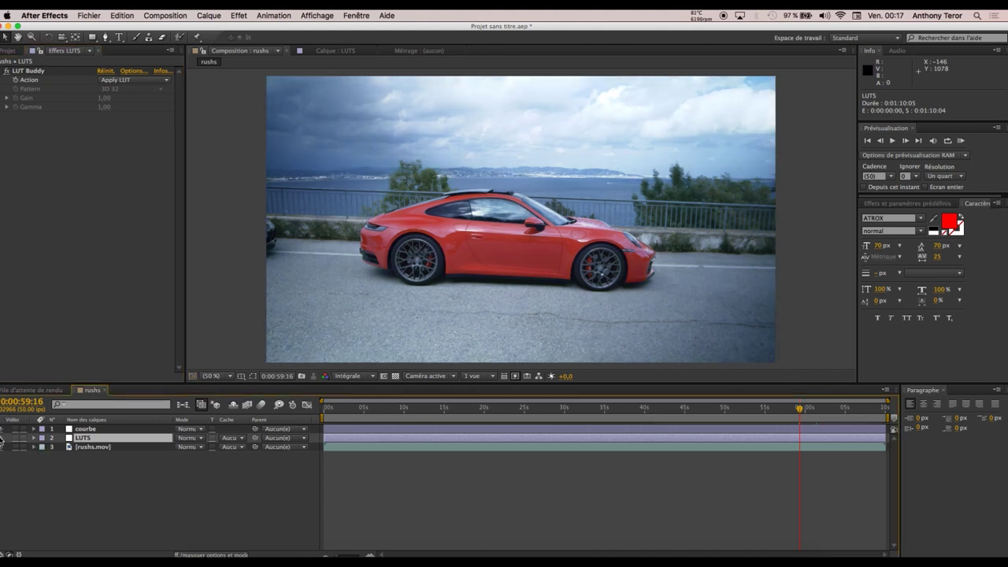
{"action": "left_click", "coordinate": [3, 437]}
{"action": "left_click", "coordinate": [4, 438]}
{"action": "left_click", "coordinate": [3, 438]}
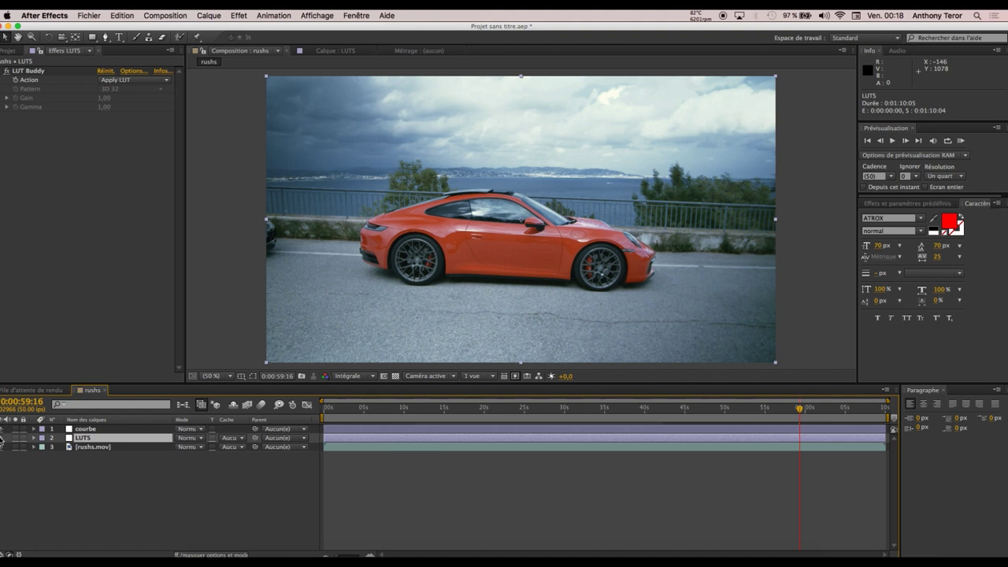
{"action": "left_click", "coordinate": [3, 438]}
{"action": "left_click", "coordinate": [3, 438]}
{"action": "left_click", "coordinate": [412, 410]}
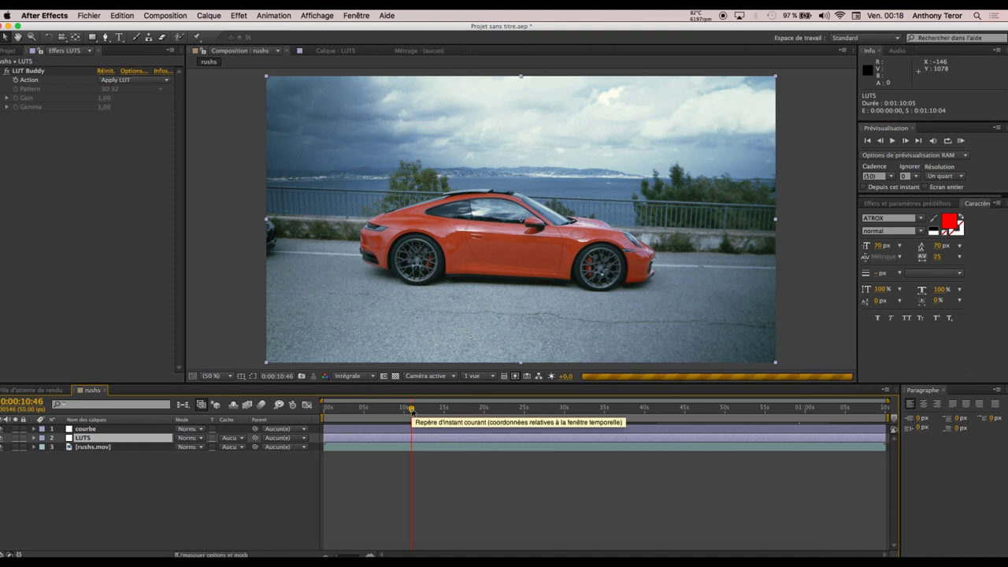
{"action": "left_click_drag", "start_coordinate": [411, 409], "coordinate": [465, 410]}
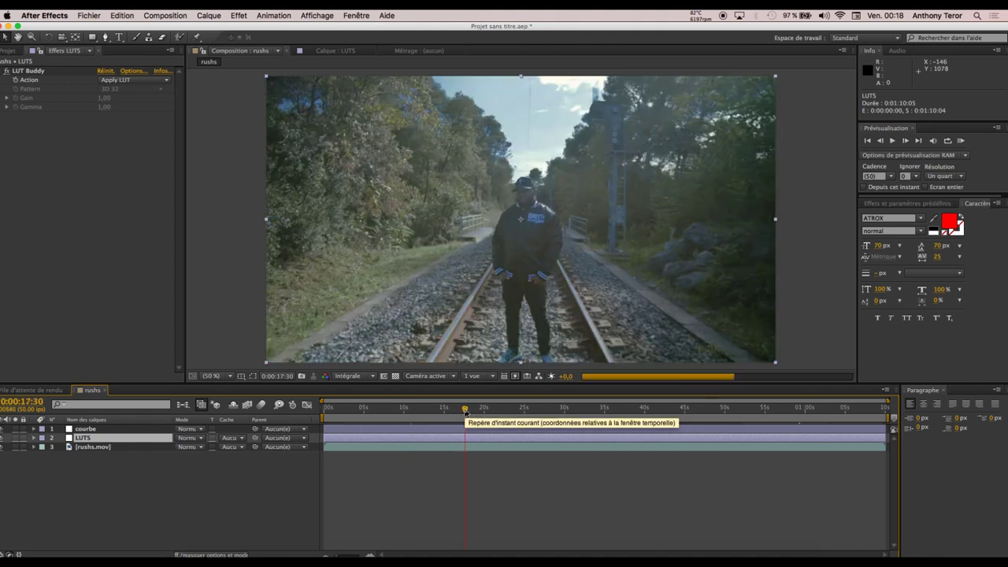
{"action": "left_click", "coordinate": [355, 411]}
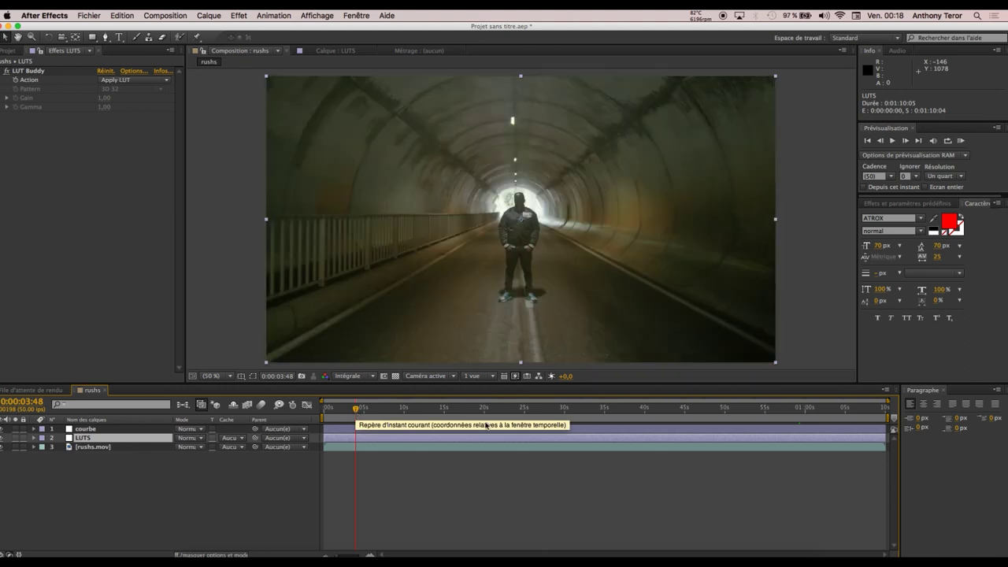
{"action": "key", "text": "KP_0"}
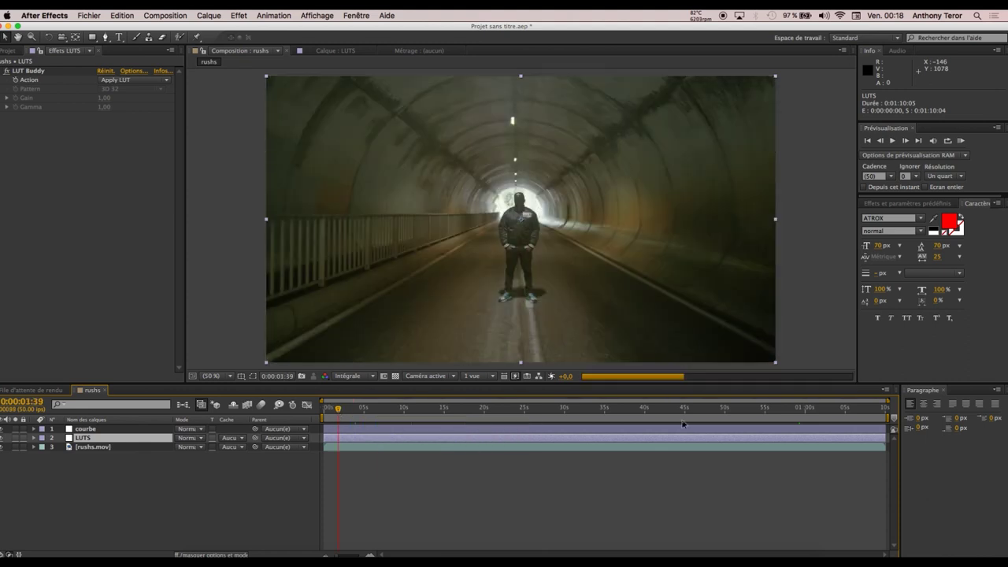
{"action": "left_click", "coordinate": [693, 409]}
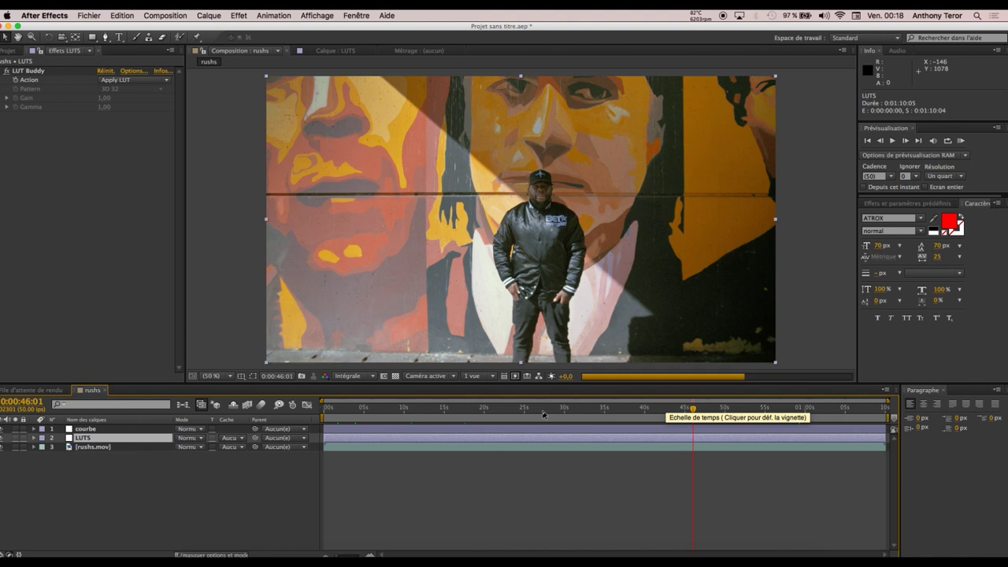
{"action": "left_click", "coordinate": [544, 410]}
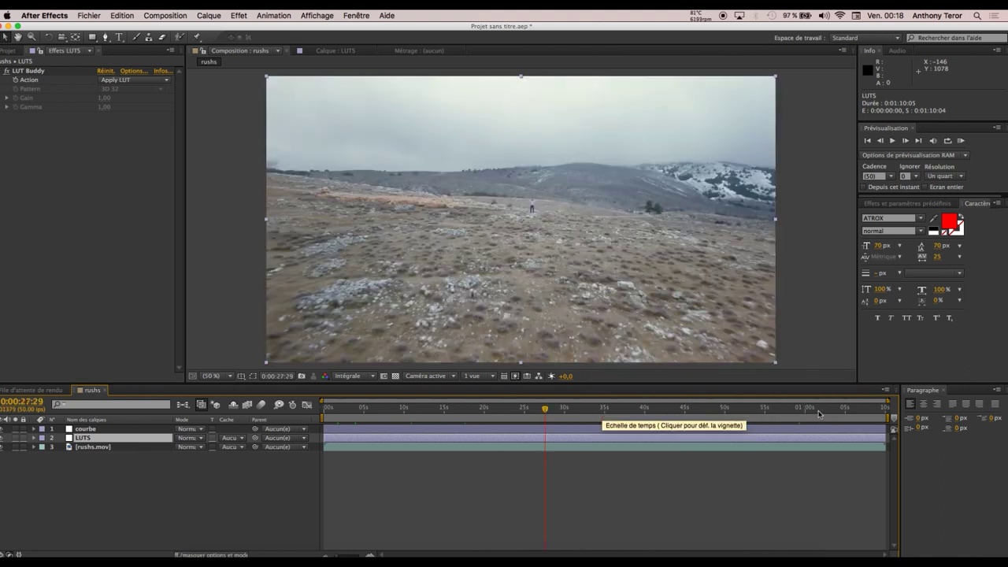
{"action": "left_click", "coordinate": [818, 410]}
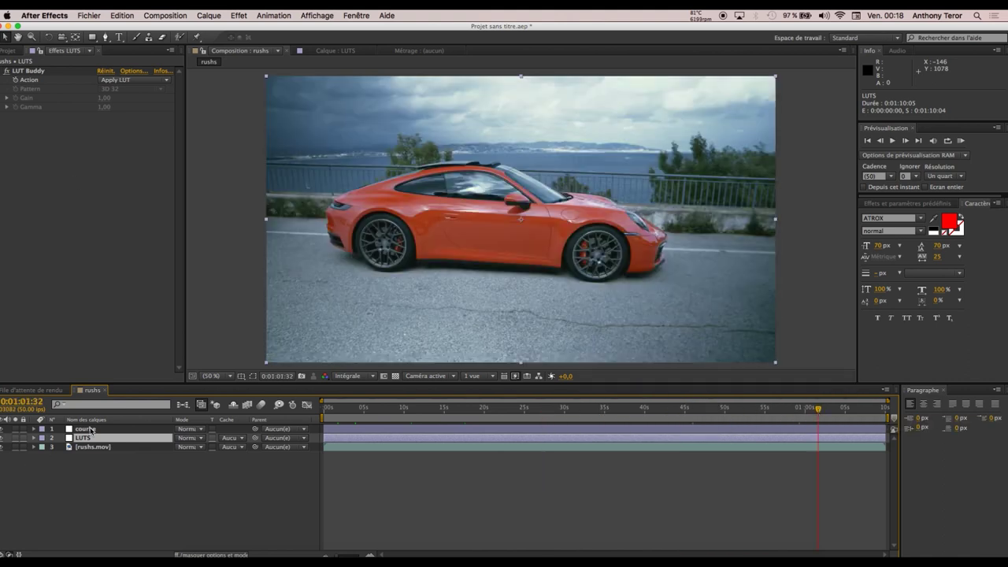
Try the JUGO - Rec. 709.cube LUT in LUT Buddy.
{"action": "left_click", "coordinate": [133, 70]}
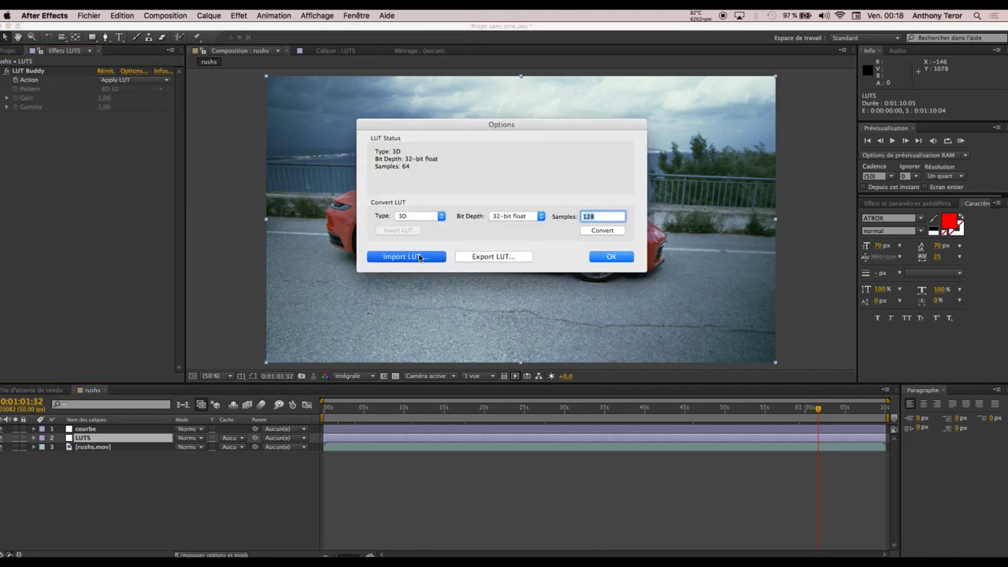
{"action": "left_click", "coordinate": [420, 257]}
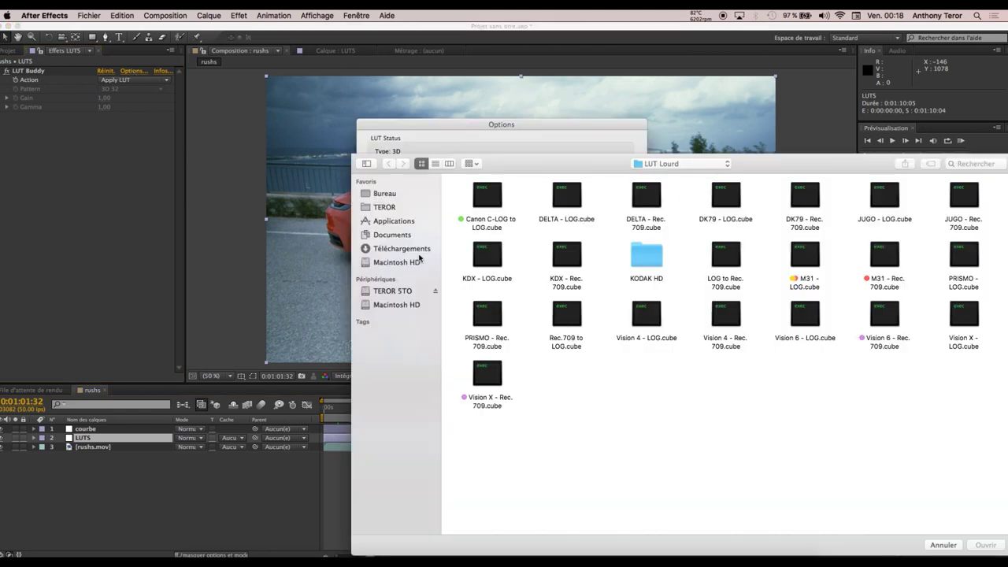
{"action": "left_click", "coordinate": [970, 206]}
{"action": "left_click", "coordinate": [986, 545]}
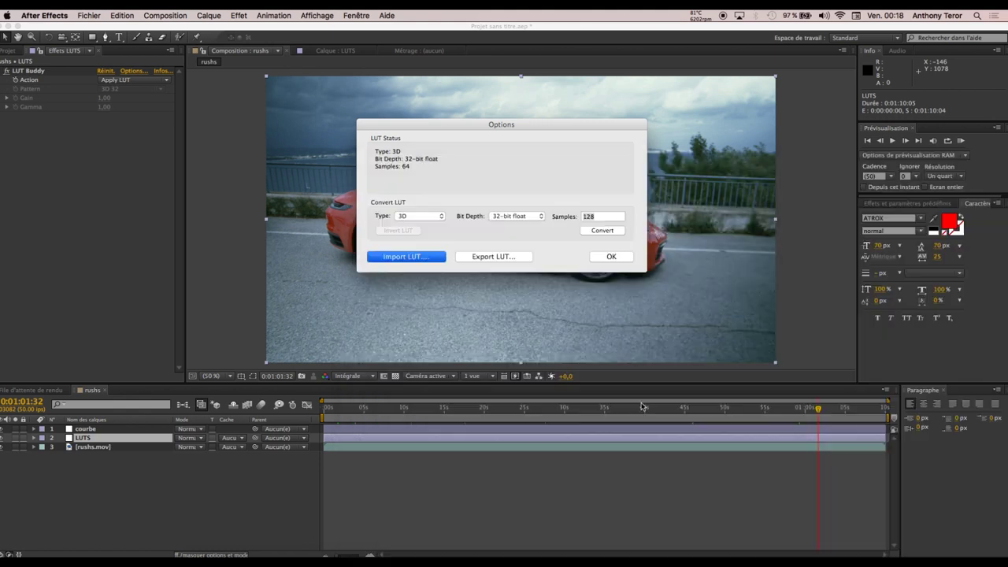
{"action": "left_click", "coordinate": [616, 258]}
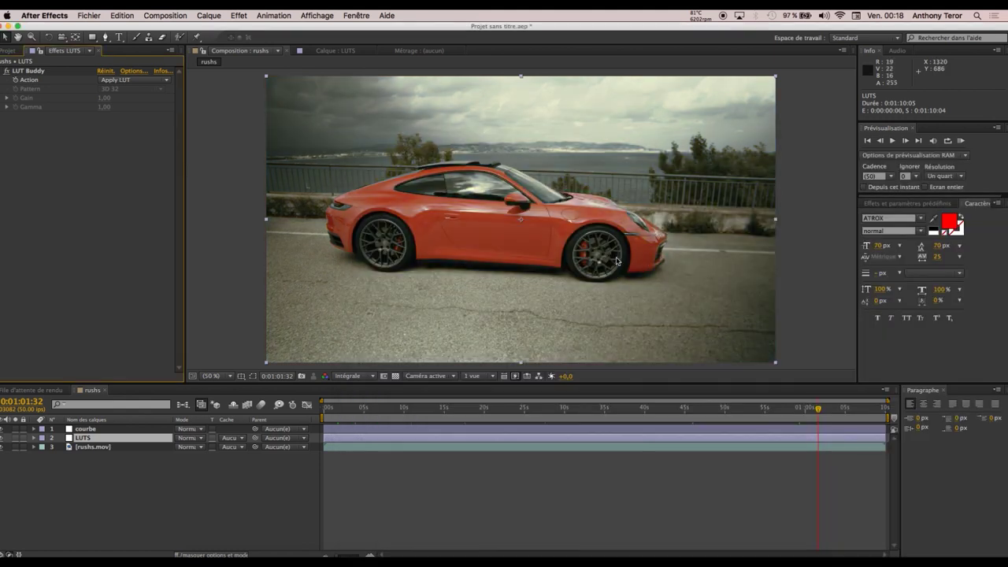
Replace it with the Vision 6 - Rec. 709.cube LUT.
{"action": "left_click", "coordinate": [133, 72]}
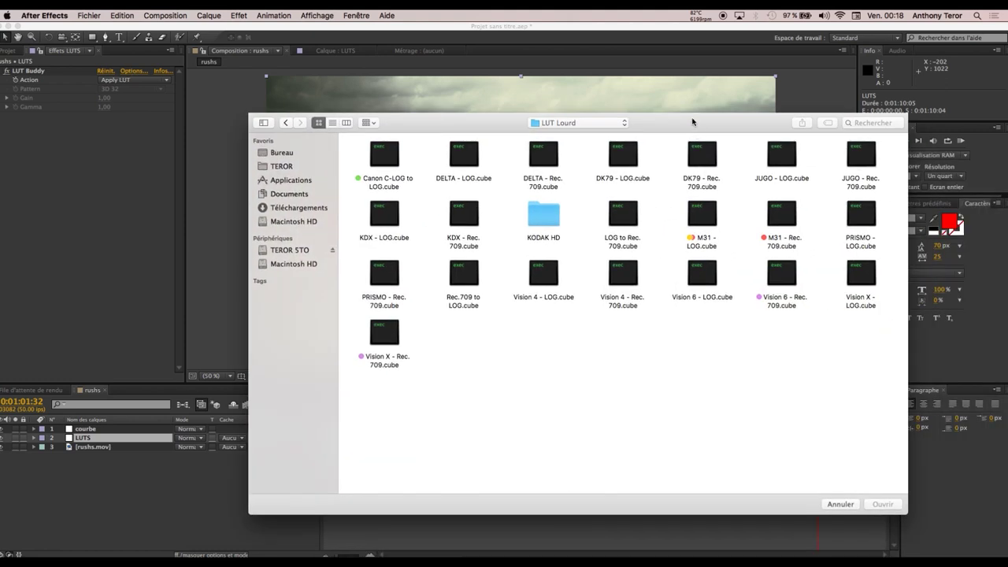
{"action": "left_click", "coordinate": [785, 278]}
{"action": "left_click", "coordinate": [881, 506]}
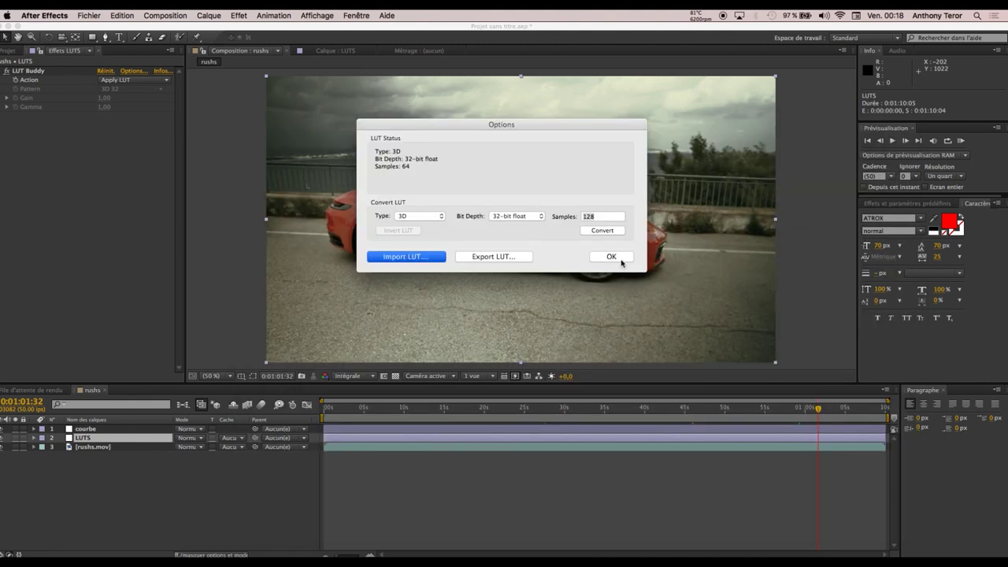
{"action": "left_click", "coordinate": [611, 257]}
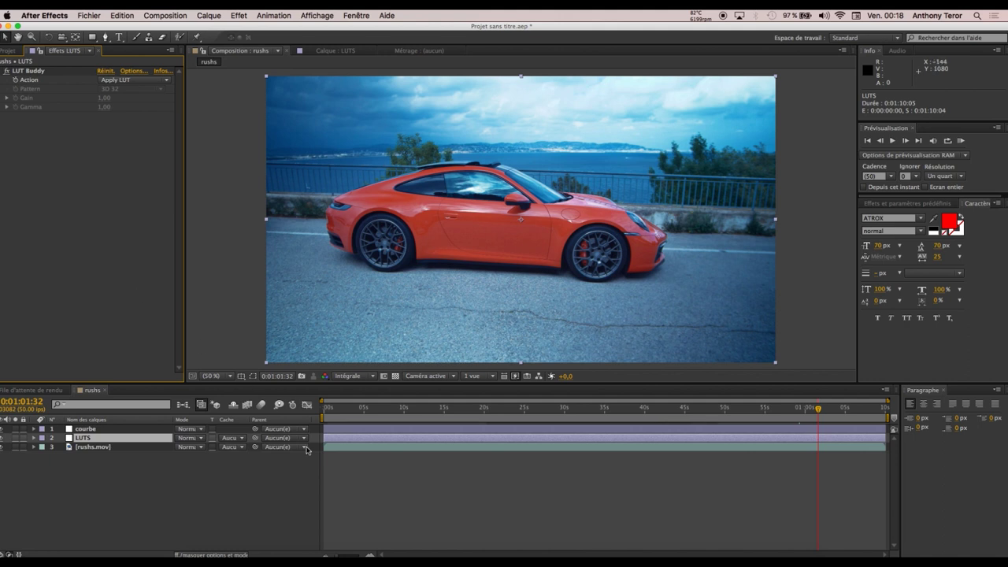
View the mural, tunnel and rocks shots, toggling the LUT grade off and on to compare.
{"action": "left_click_drag", "start_coordinate": [339, 410], "coordinate": [352, 410]}
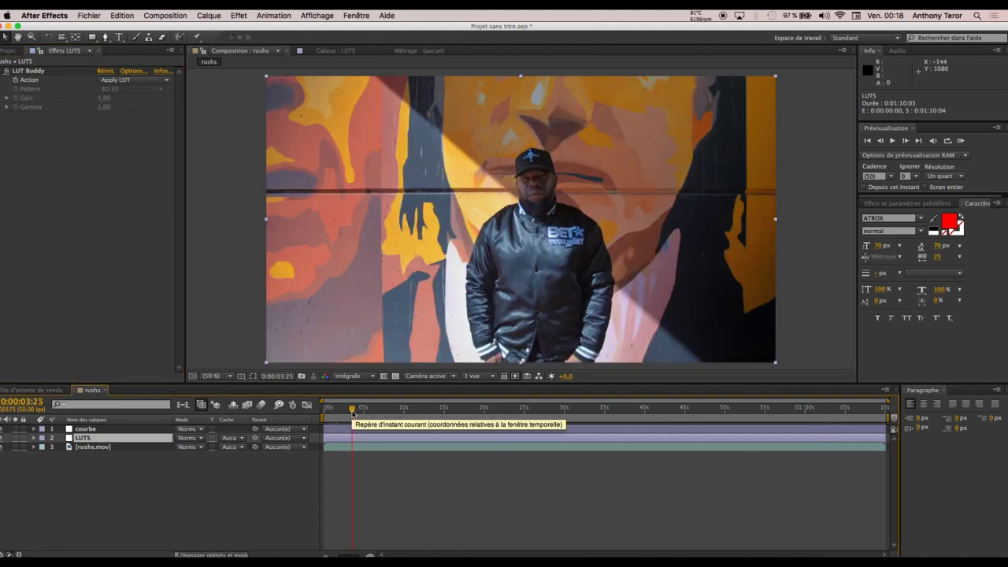
{"action": "left_click", "coordinate": [371, 410]}
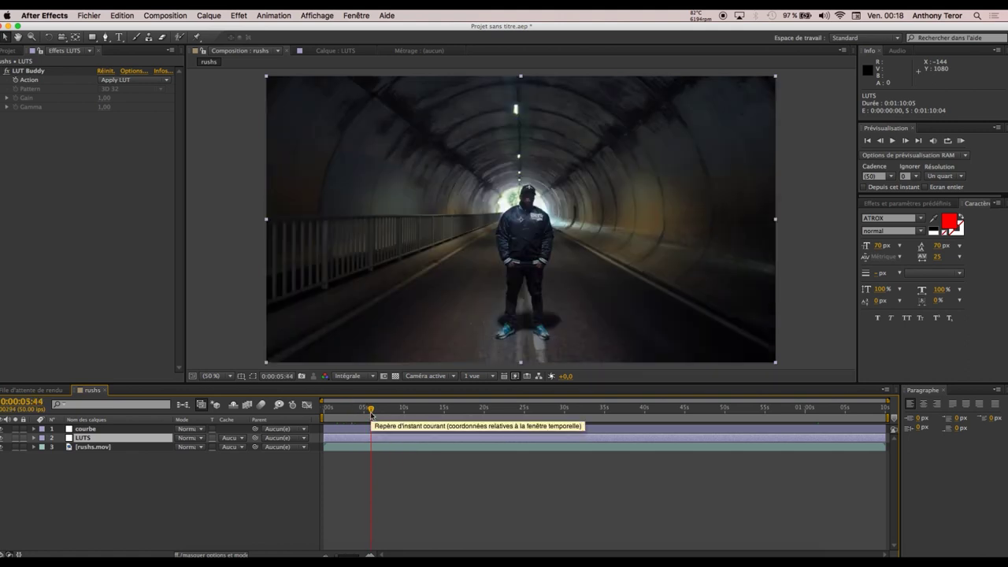
{"action": "left_click", "coordinate": [432, 411]}
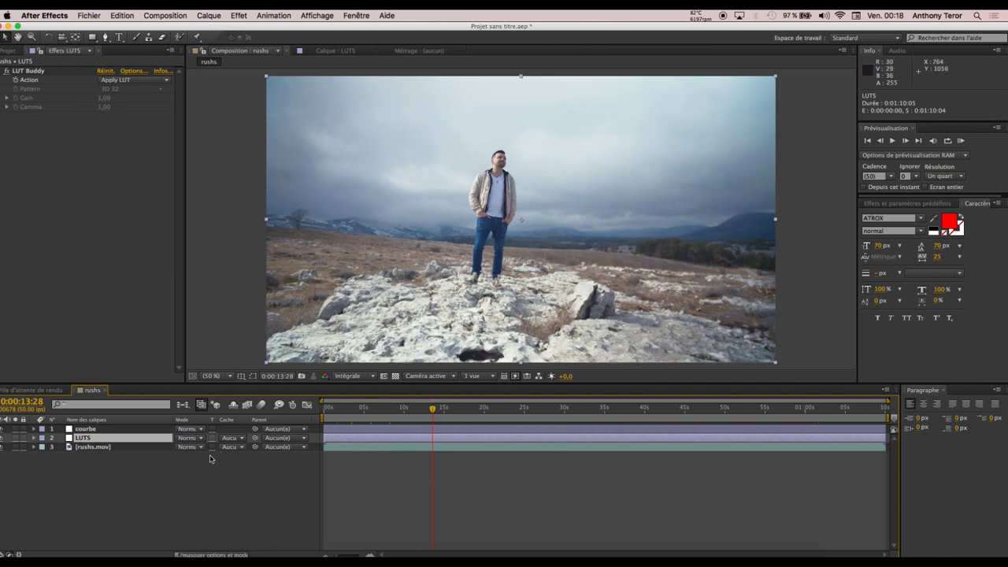
{"action": "left_click", "coordinate": [2, 439]}
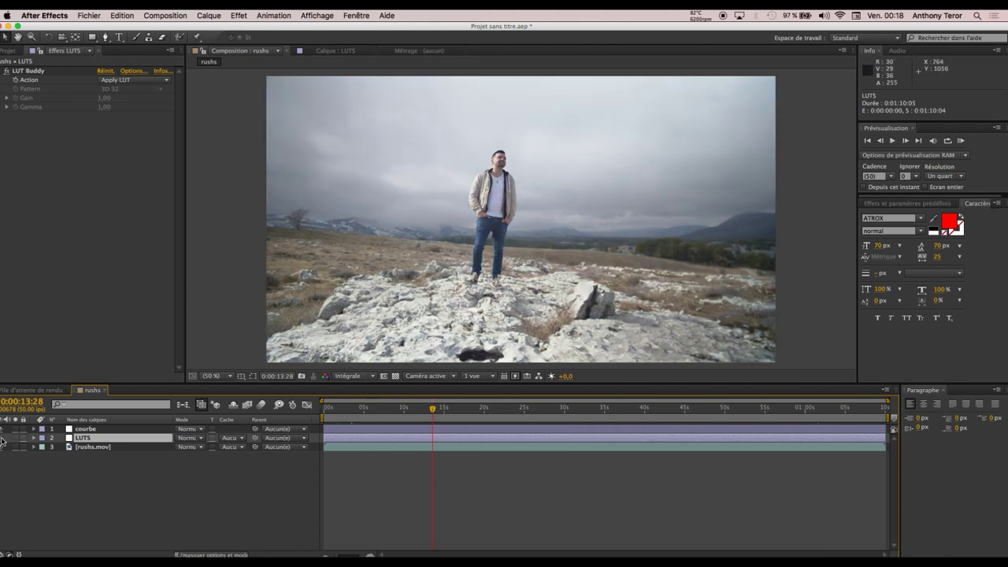
{"action": "left_click", "coordinate": [2, 439]}
Review the grade at about 21, 28, 36 and 46 seconds, the couple shot and 57 seconds.
{"action": "left_click", "coordinate": [448, 409]}
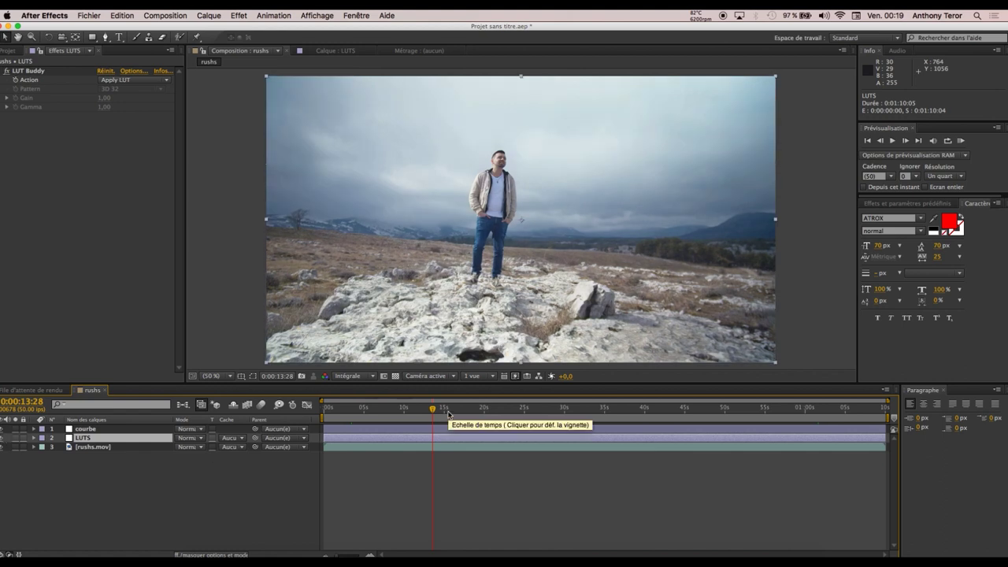
{"action": "left_click", "coordinate": [496, 409]}
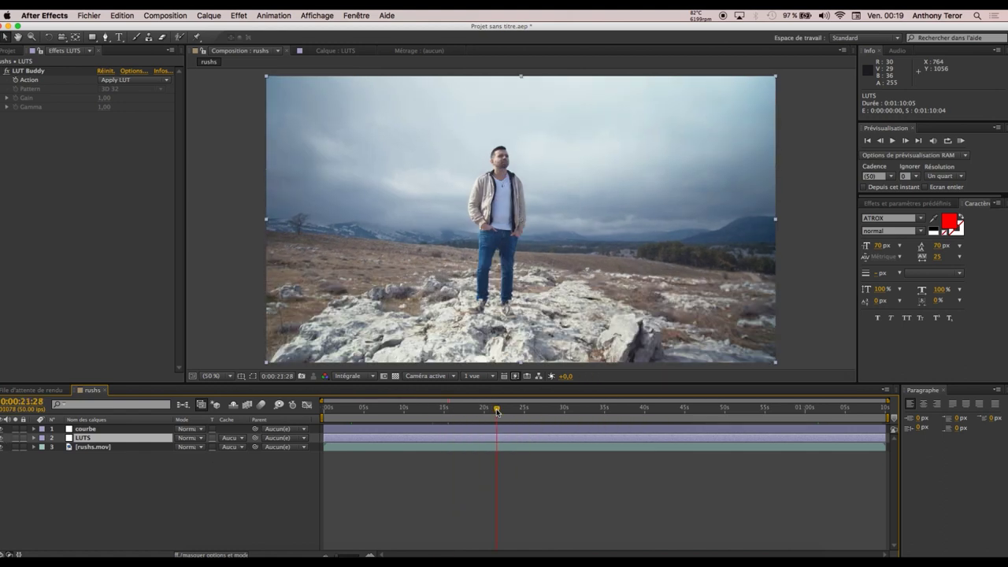
{"action": "left_click", "coordinate": [549, 409]}
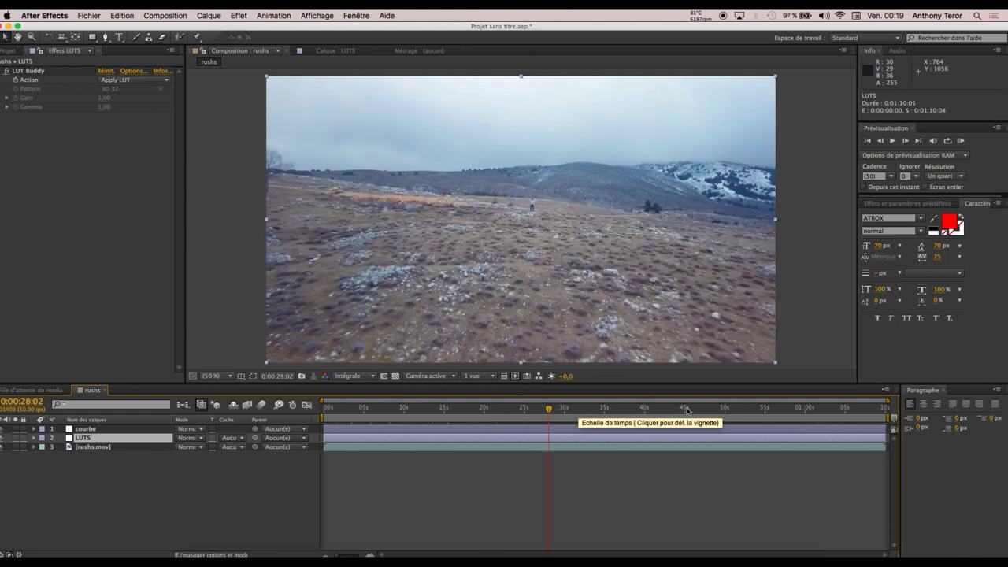
{"action": "left_click", "coordinate": [613, 409]}
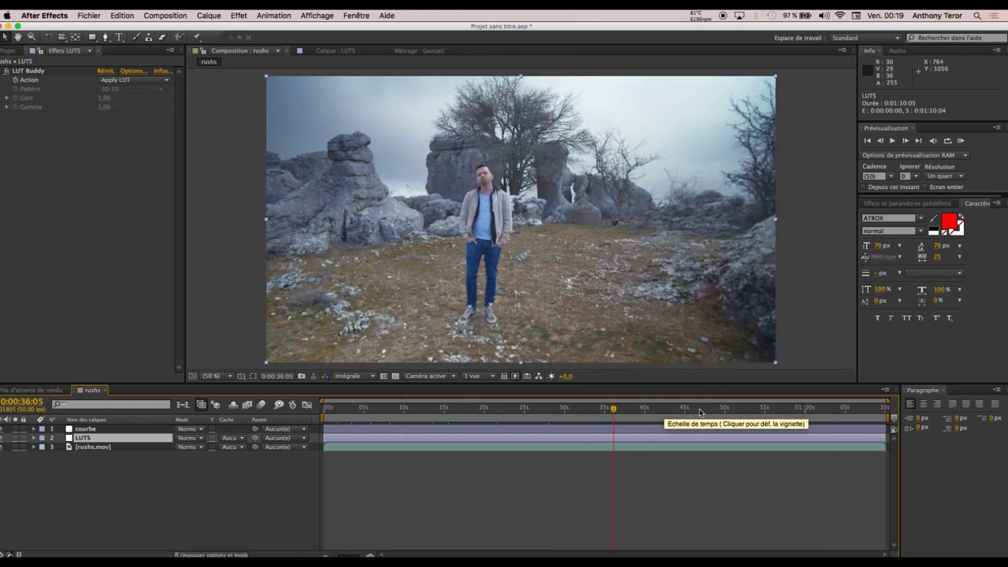
{"action": "left_click", "coordinate": [698, 409]}
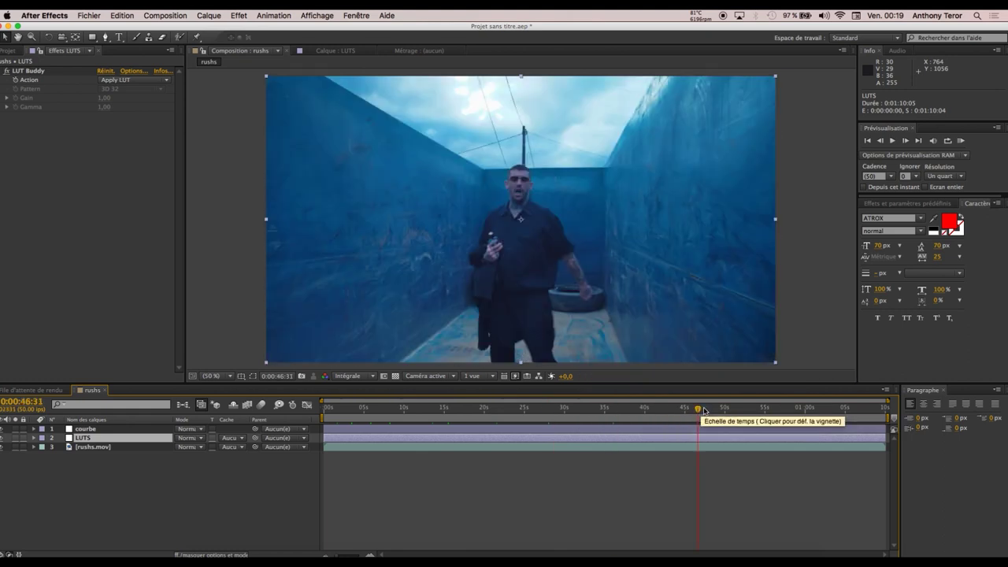
{"action": "left_click", "coordinate": [748, 409]}
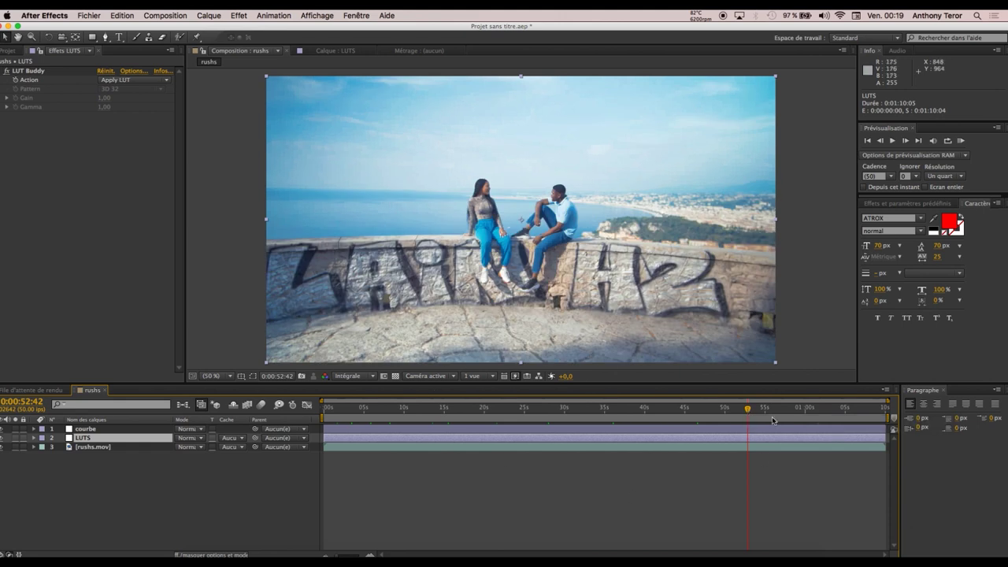
{"action": "left_click", "coordinate": [784, 409]}
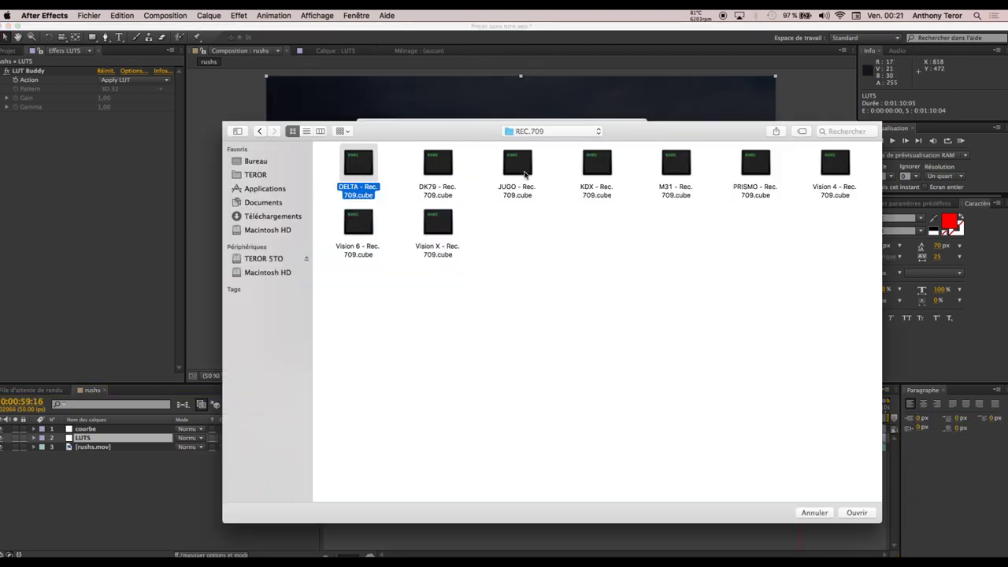
Load JUGO - Rec.709.cube into LUT Buddy and preview it on the tunnel, landscape and red car shots.
{"action": "left_click", "coordinate": [526, 174]}
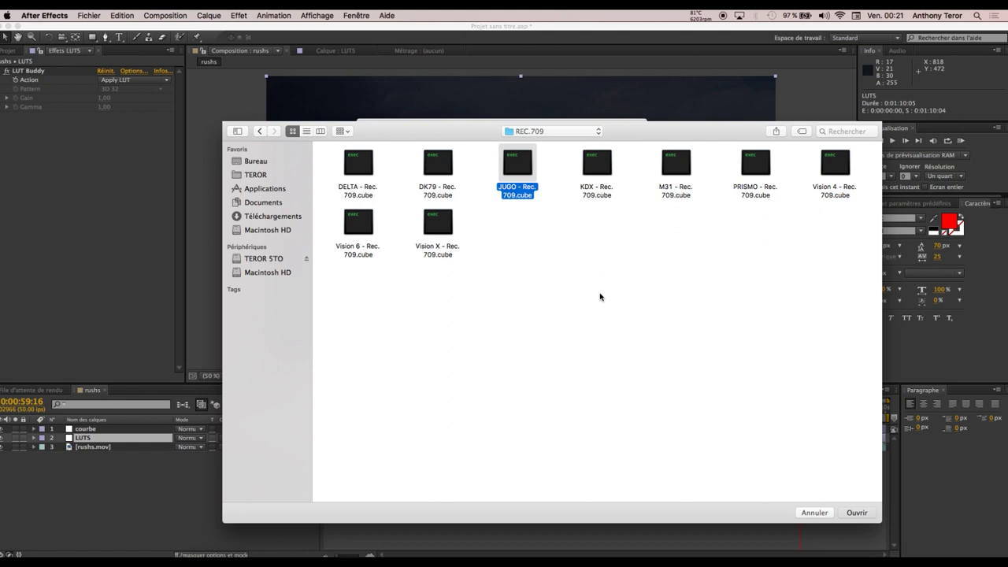
{"action": "key", "text": "Return"}
{"action": "left_click", "coordinate": [608, 258]}
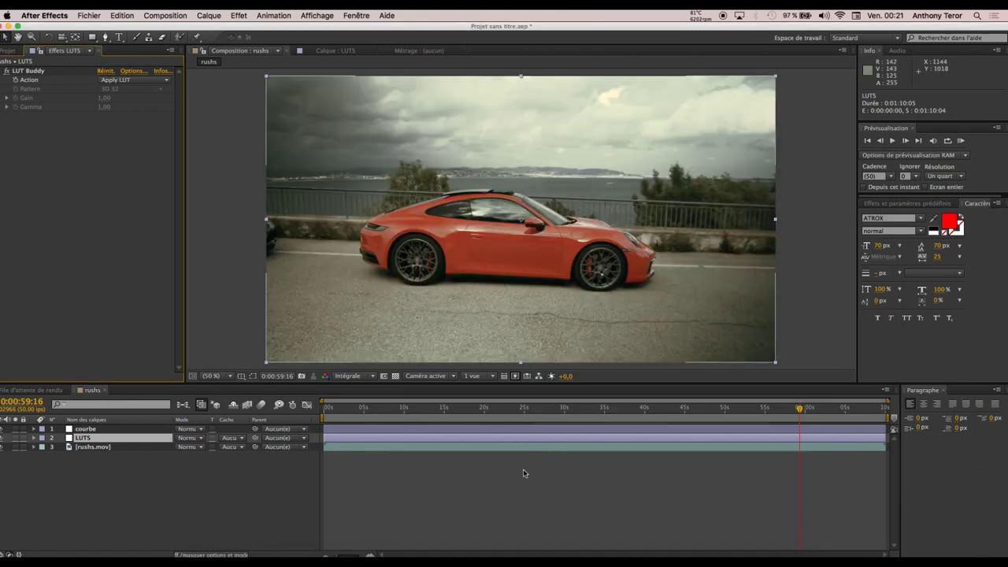
{"action": "left_click_drag", "start_coordinate": [347, 409], "coordinate": [450, 412]}
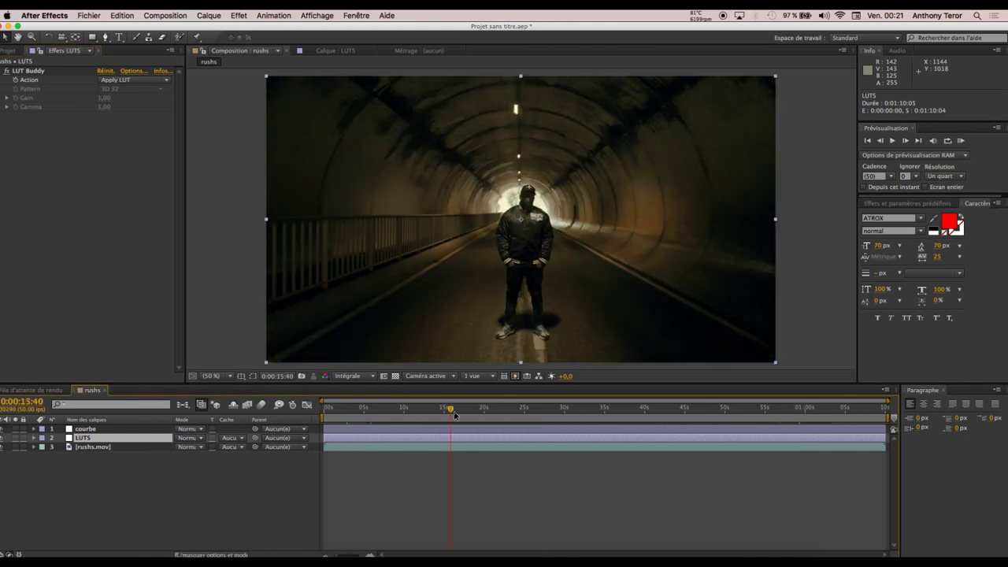
{"action": "left_click", "coordinate": [516, 409]}
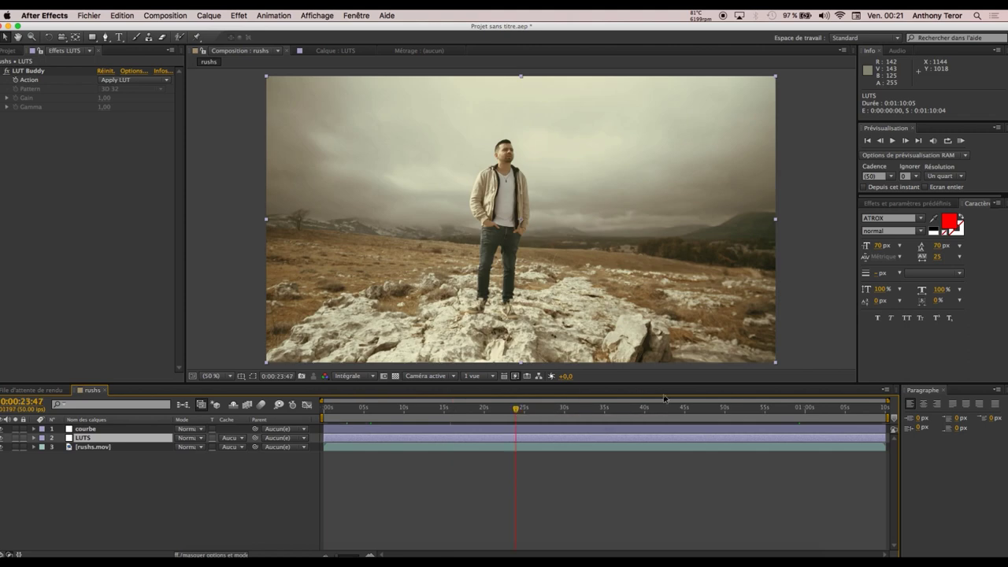
{"action": "left_click", "coordinate": [797, 413]}
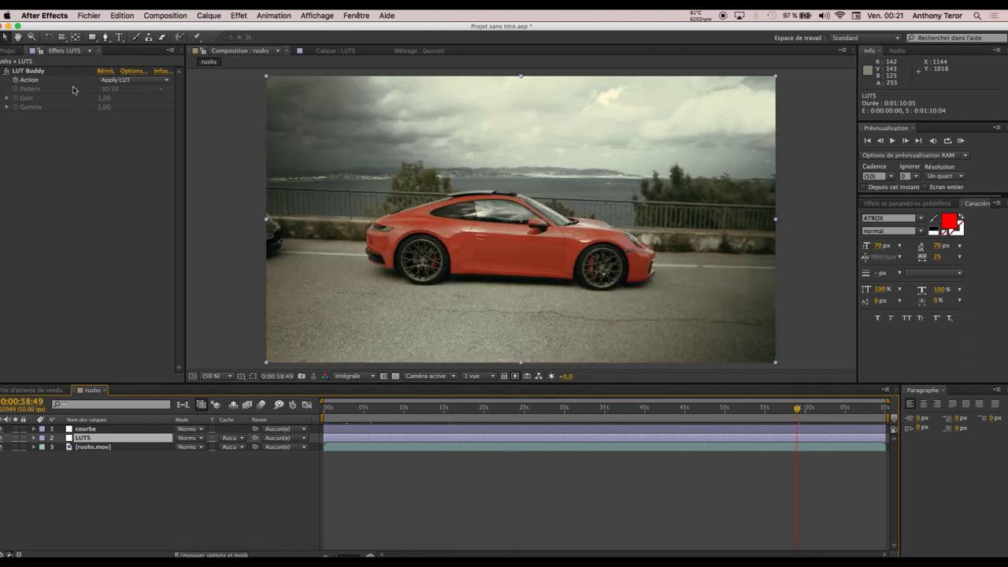
Reload LUT Buddy with M31 - Rec.709.cube from the LUT Lourd folder.
{"action": "left_click", "coordinate": [133, 71]}
{"action": "left_click", "coordinate": [829, 246]}
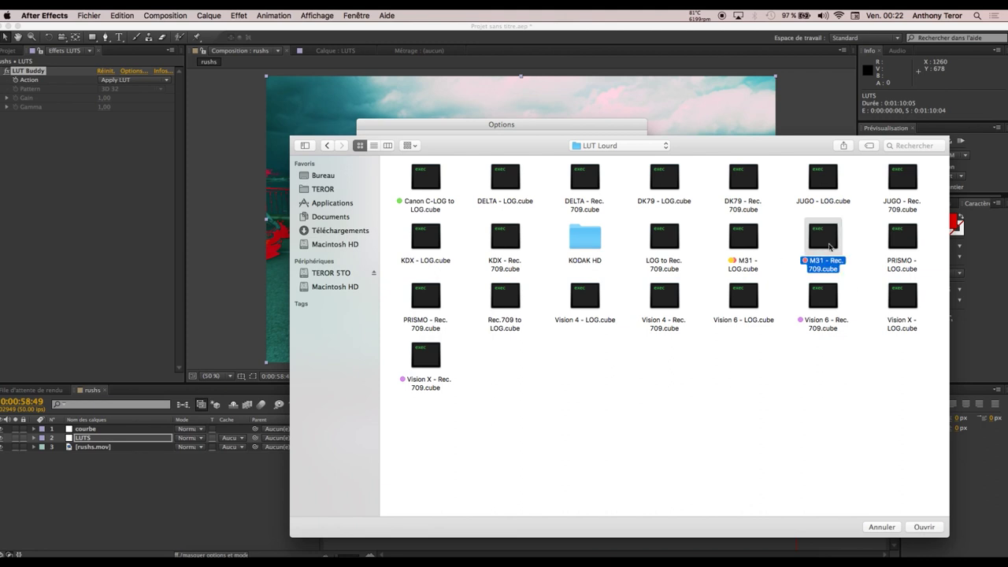
{"action": "left_click", "coordinate": [924, 527]}
{"action": "left_click", "coordinate": [608, 257]}
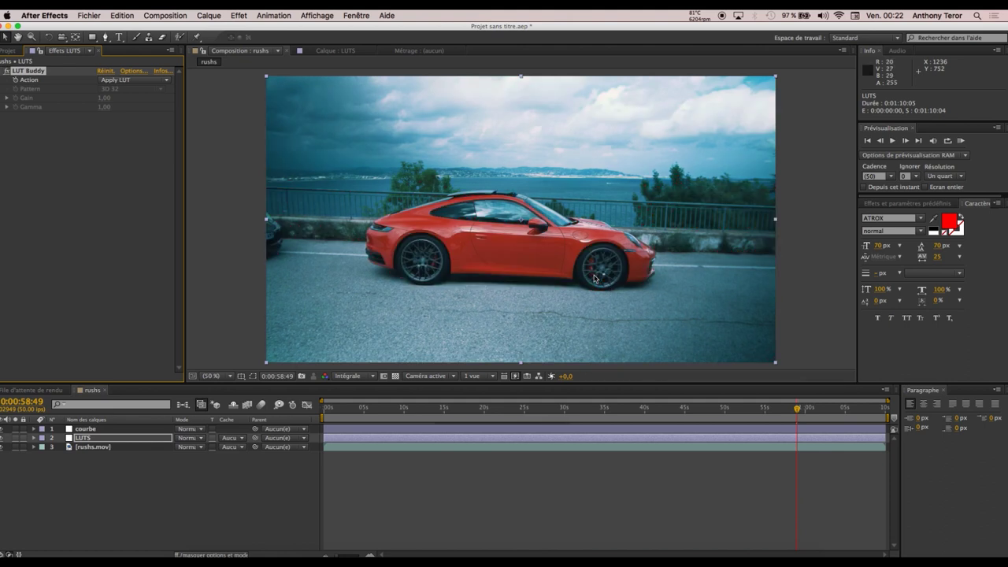
Preview the grade on the couple-on-the-wall, red car, couple and blue corridor shots.
{"action": "left_click", "coordinate": [788, 413]}
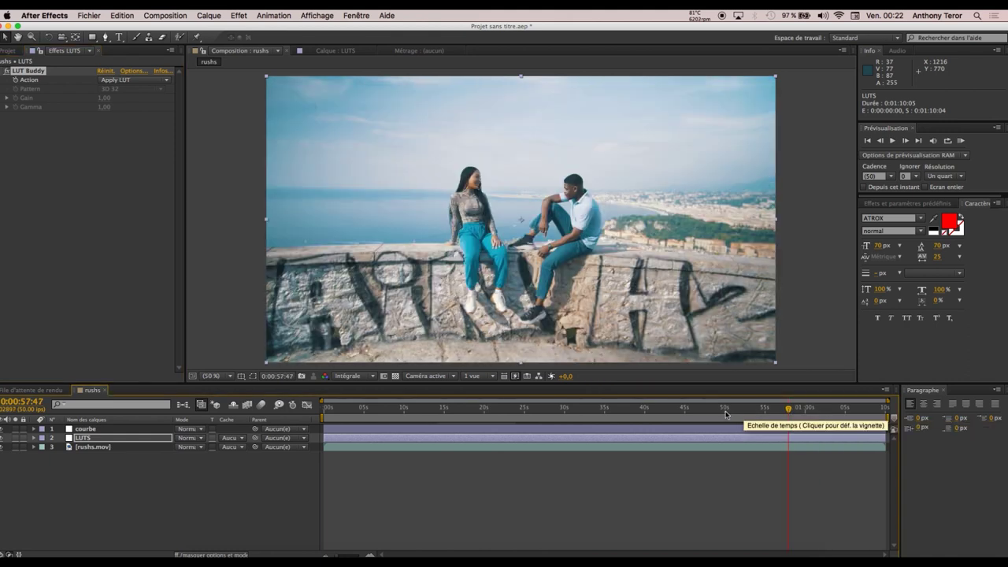
{"action": "left_click", "coordinate": [812, 414]}
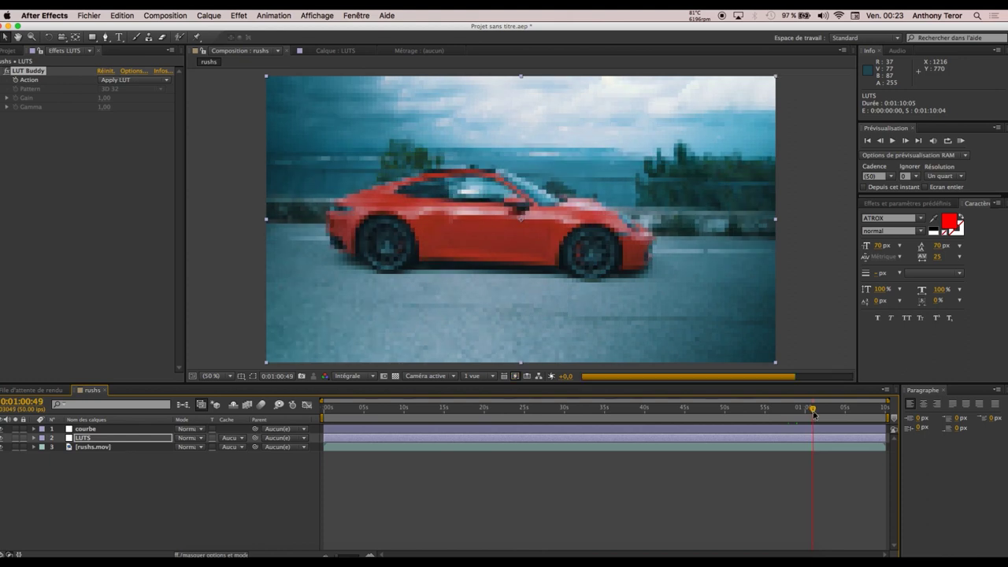
{"action": "left_click_drag", "start_coordinate": [813, 413], "coordinate": [777, 415]}
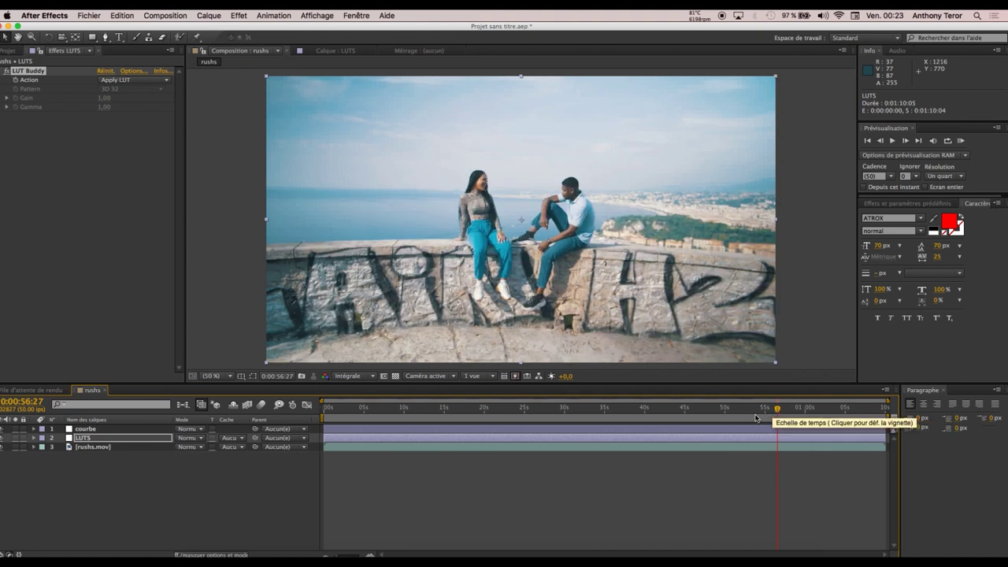
{"action": "left_click", "coordinate": [751, 411]}
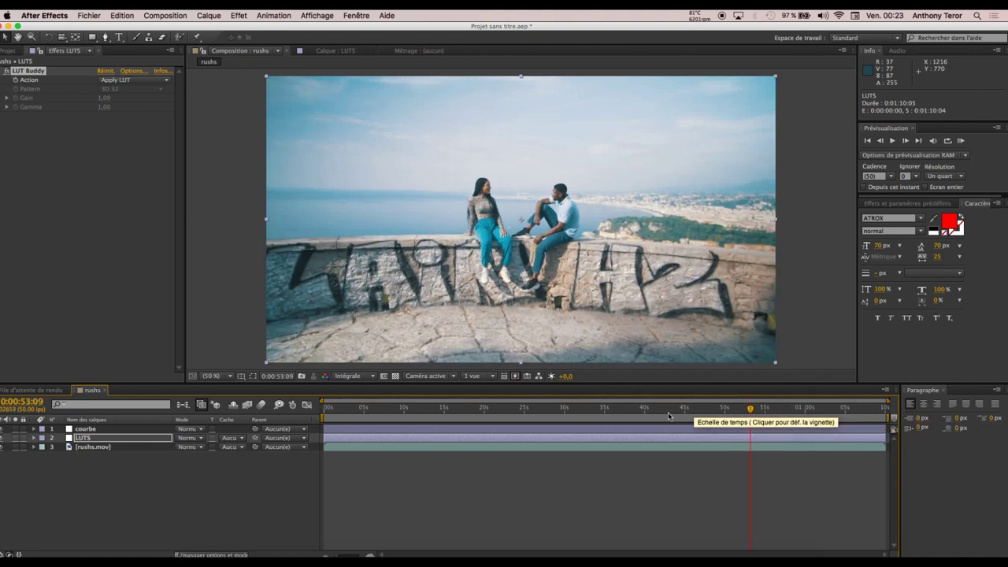
{"action": "left_click", "coordinate": [703, 414]}
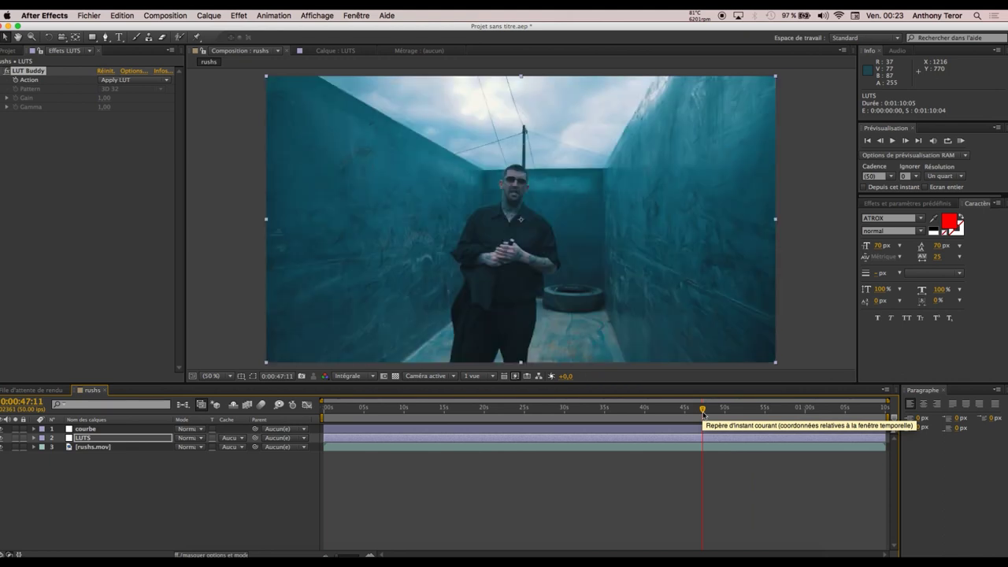
{"action": "left_click", "coordinate": [665, 412]}
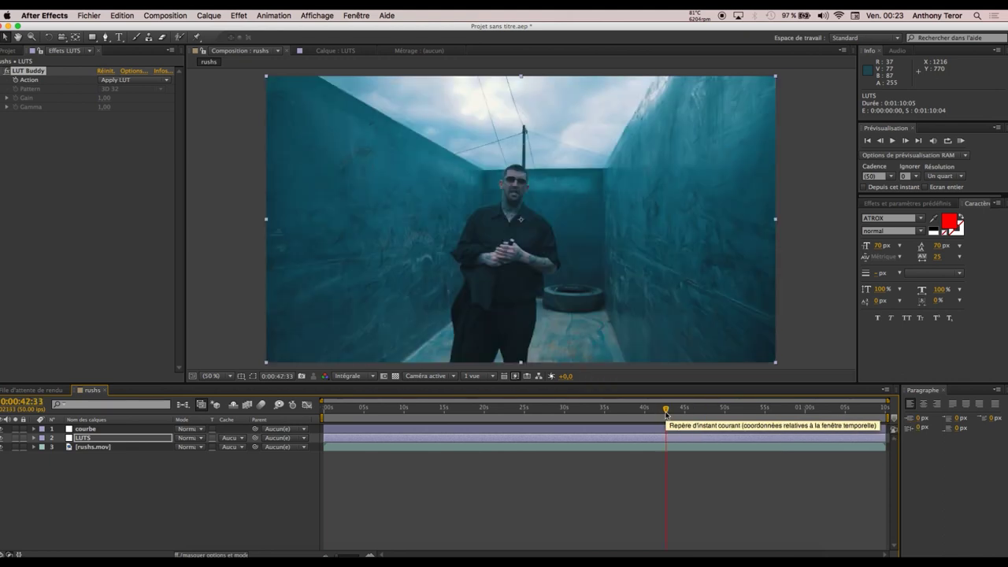
Check the grade on the rocky-field, railway, tunnel and mural shots, ending at 2:03.
{"action": "left_click", "coordinate": [617, 413]}
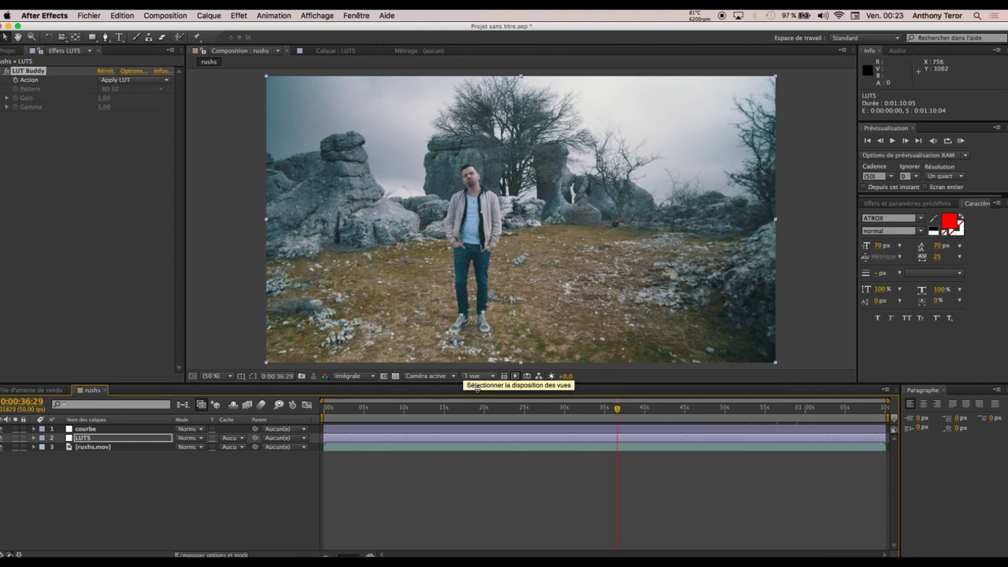
{"action": "left_click_drag", "start_coordinate": [586, 411], "coordinate": [471, 411]}
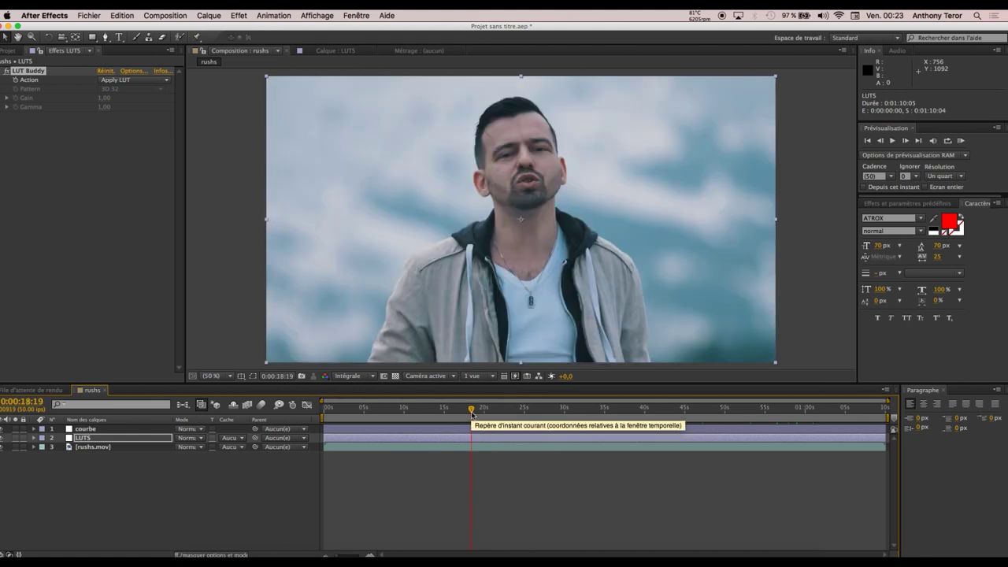
{"action": "left_click", "coordinate": [425, 417]}
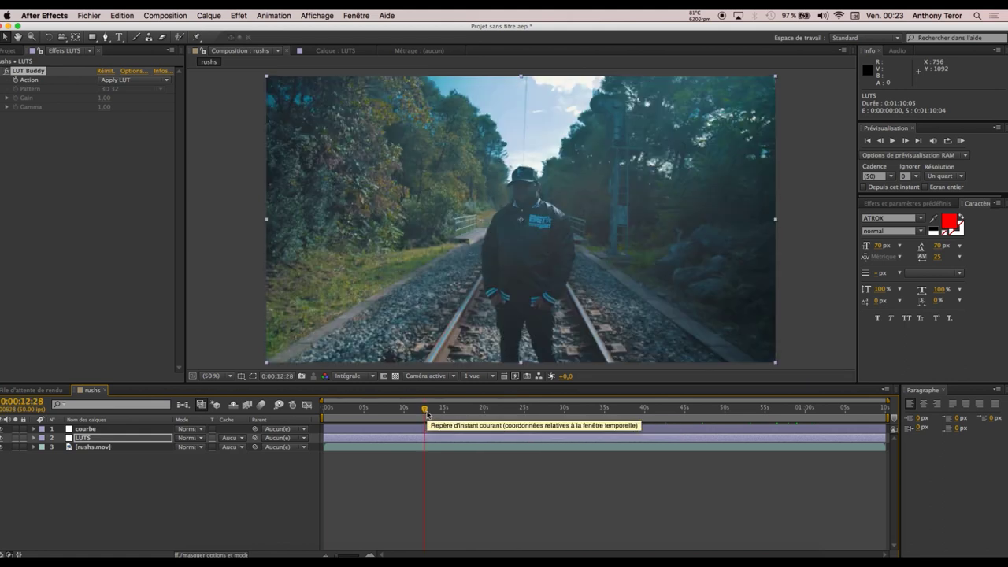
{"action": "left_click", "coordinate": [395, 411]}
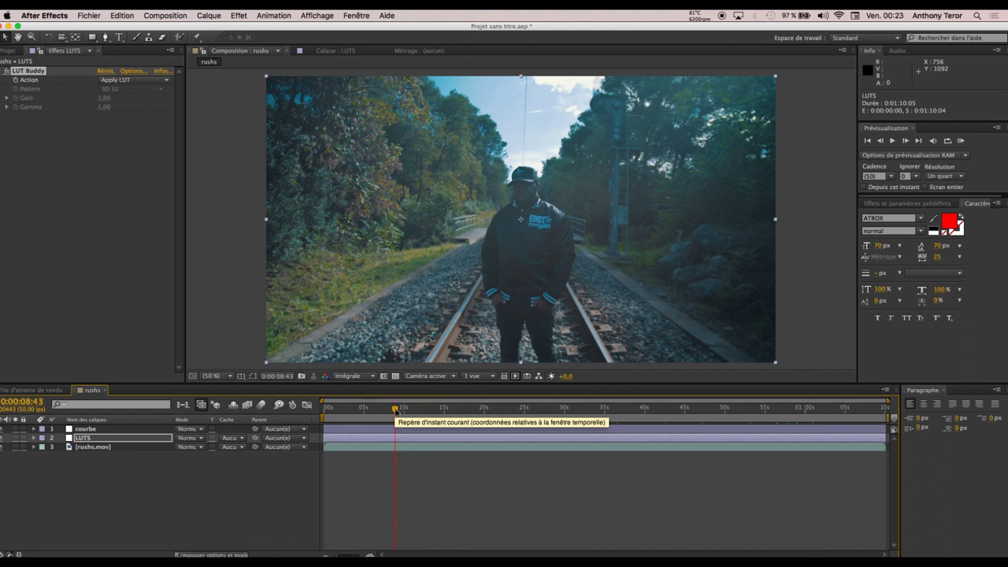
{"action": "left_click", "coordinate": [350, 411]}
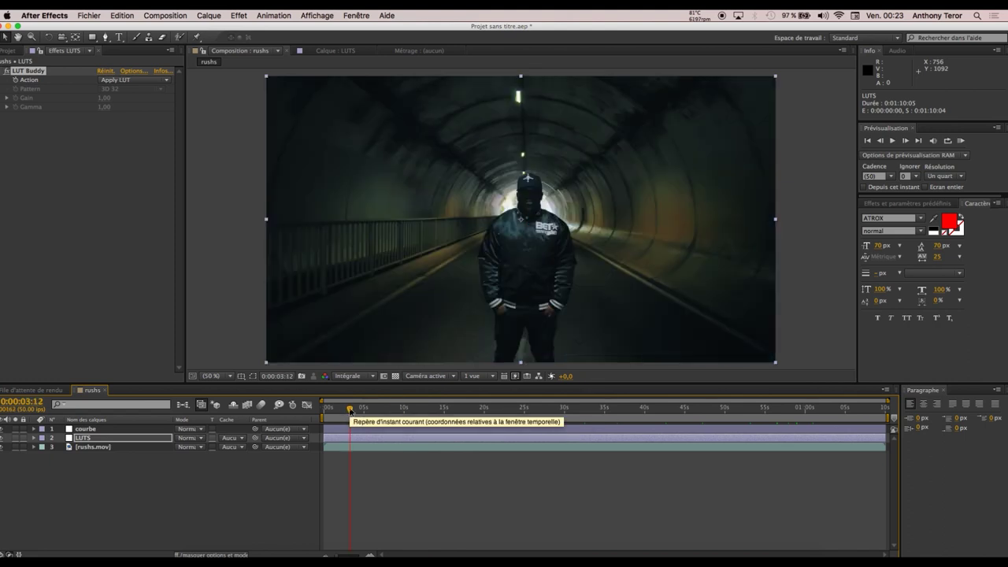
{"action": "left_click_drag", "start_coordinate": [350, 411], "coordinate": [341, 411]}
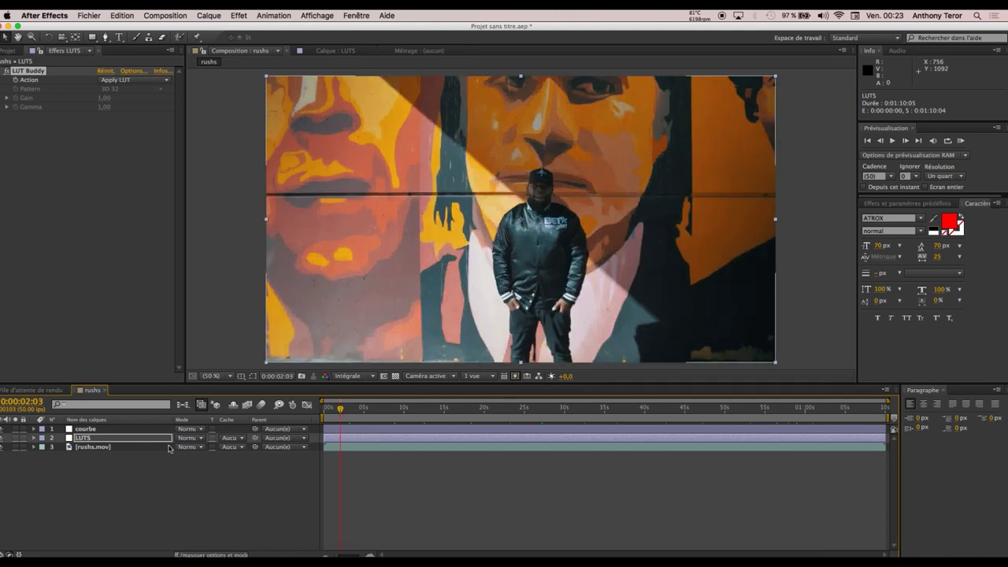
Toggle the LUTS layer off and on twice to compare footage with and without the grade.
{"action": "left_click", "coordinate": [87, 449]}
{"action": "left_click", "coordinate": [35, 438]}
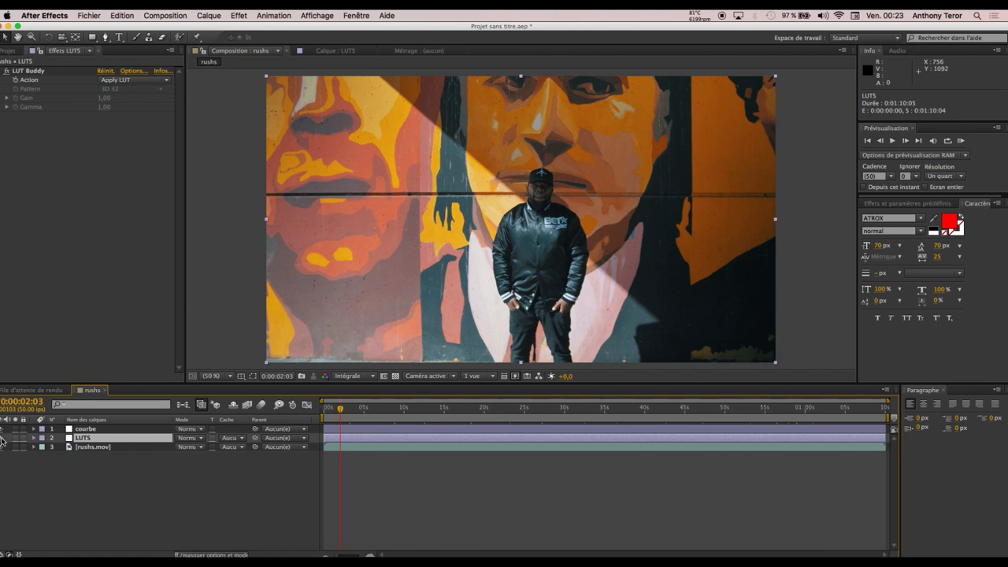
{"action": "left_click", "coordinate": [4, 438]}
{"action": "left_click", "coordinate": [4, 438]}
{"action": "left_click", "coordinate": [3, 438]}
{"action": "left_click", "coordinate": [3, 438]}
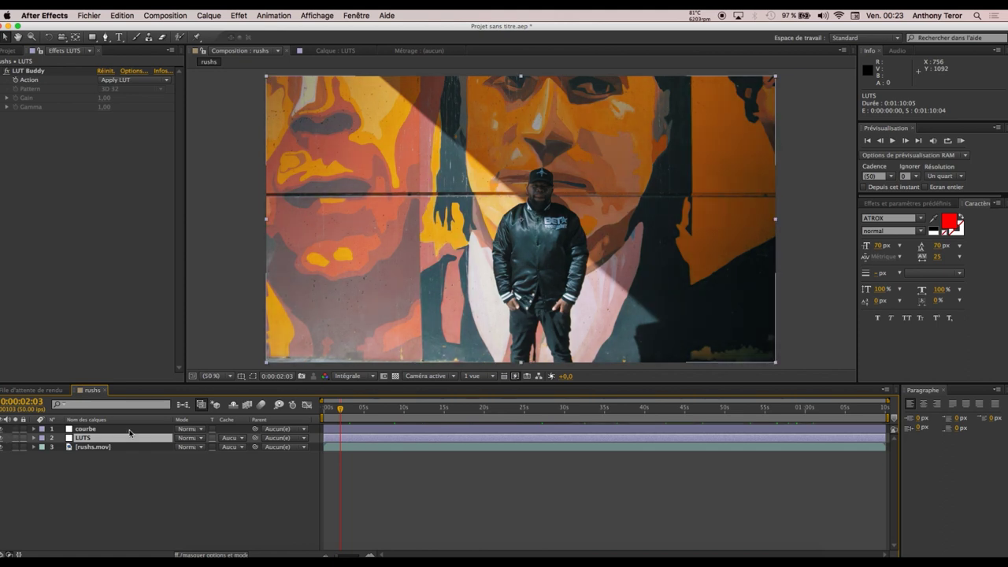
Nudge the lower-left shadow point of the courbe layer's Curves graph and check another shot.
{"action": "left_click", "coordinate": [87, 428]}
{"action": "left_click_drag", "start_coordinate": [36, 169], "coordinate": [37, 174]}
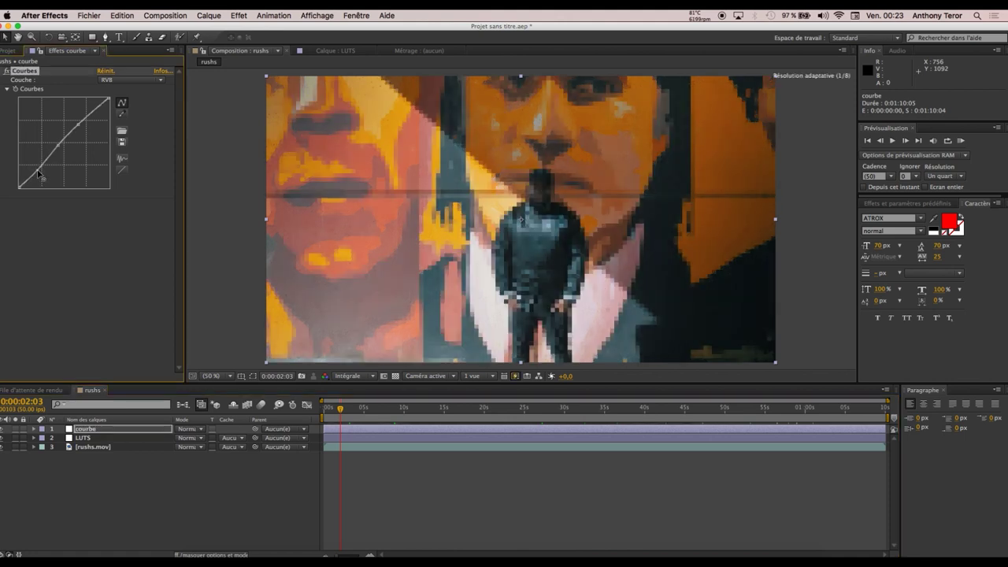
{"action": "left_click", "coordinate": [467, 409]}
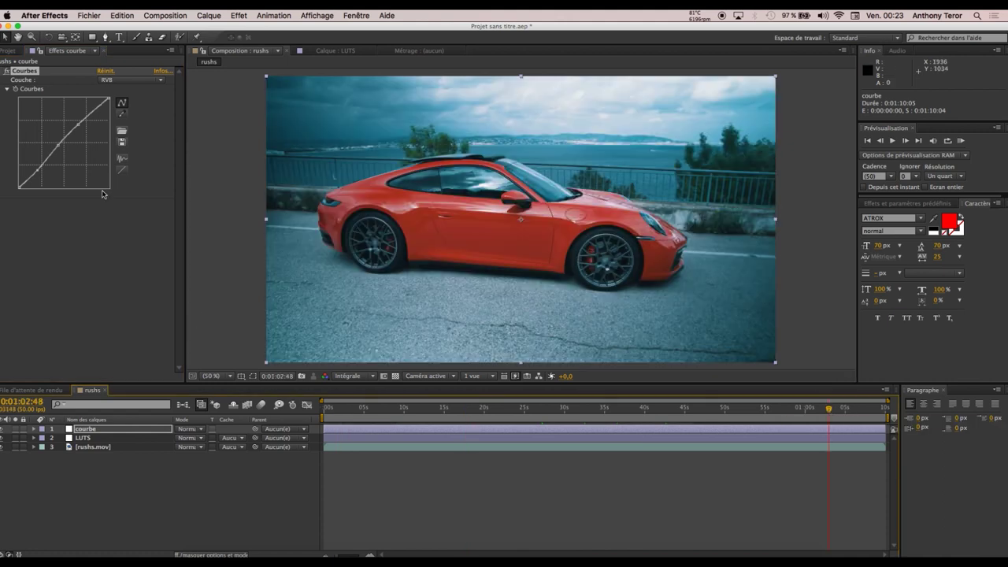
Add the Accentuation sharpening effect to the courbe layer.
{"action": "left_click", "coordinate": [239, 15]}
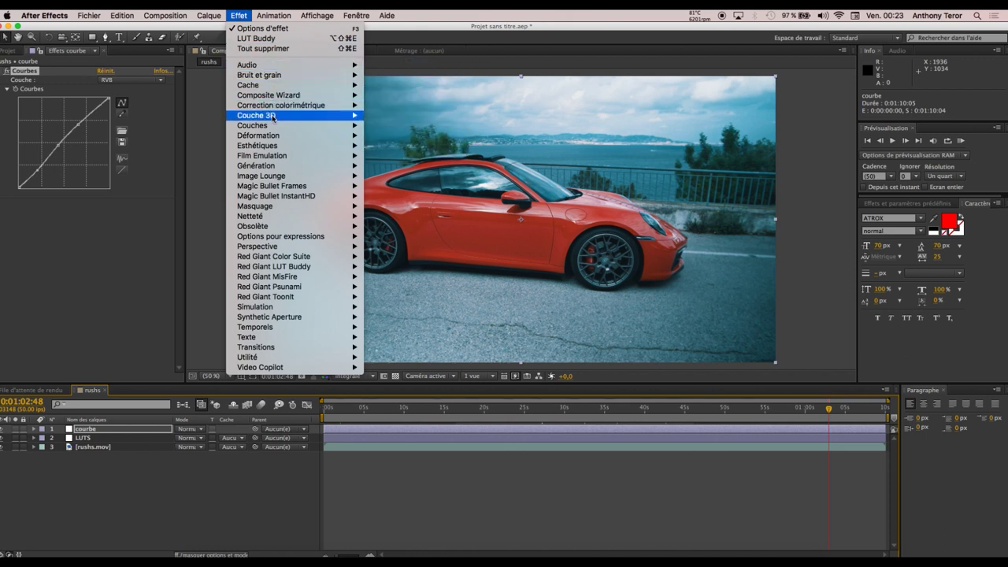
{"action": "mouse_move", "coordinate": [273, 118]}
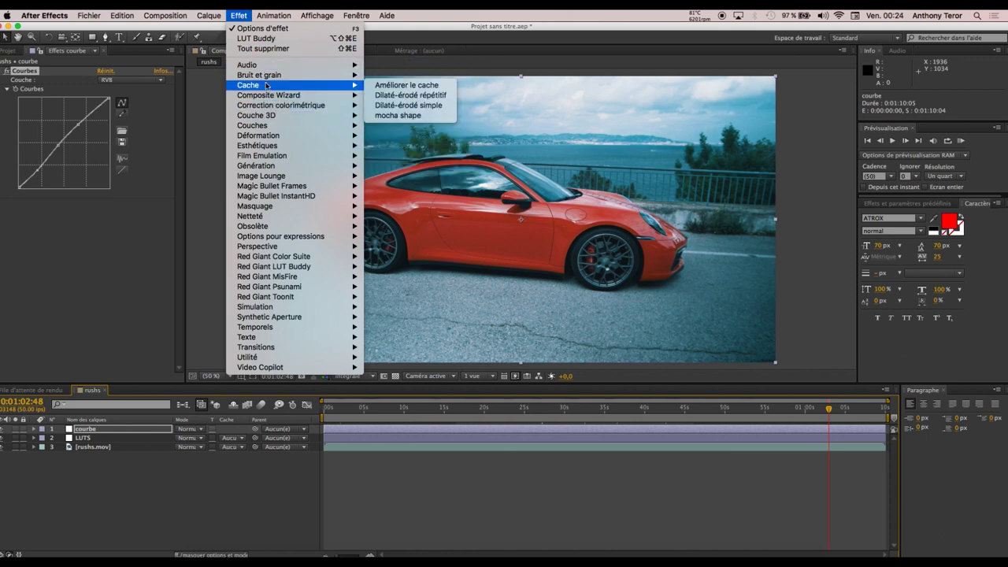
{"action": "mouse_move", "coordinate": [264, 220]}
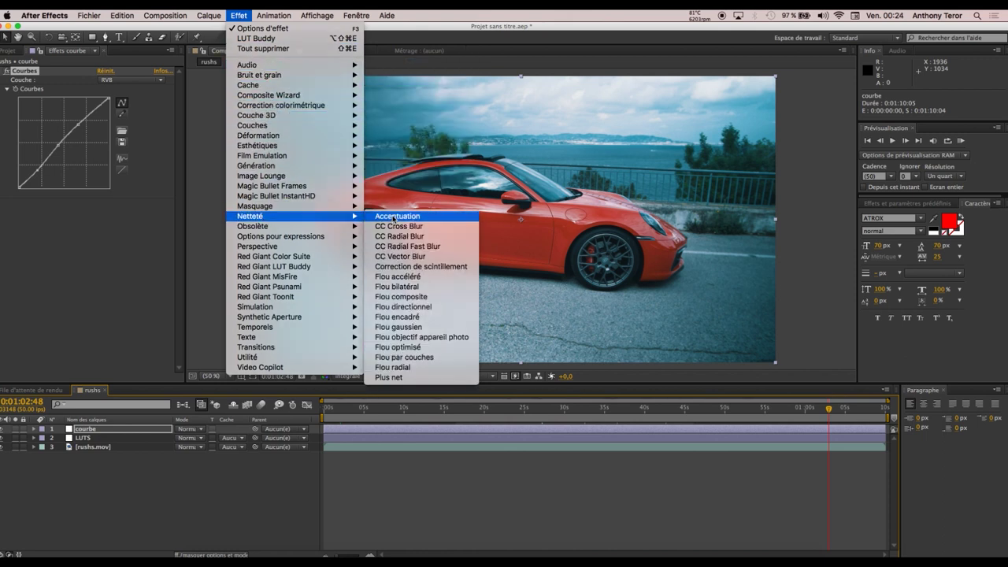
{"action": "left_click", "coordinate": [392, 219]}
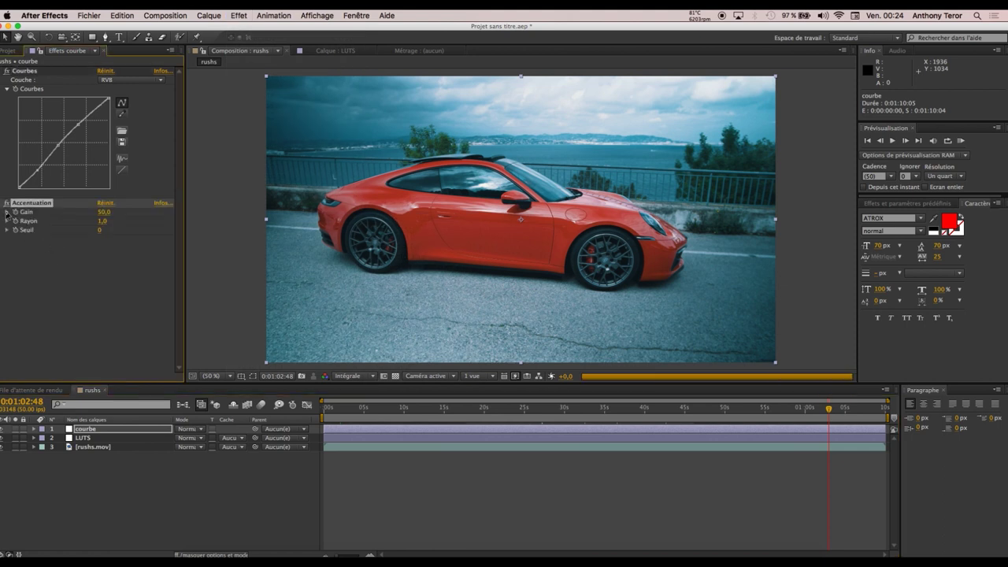
Set Accentuation Gain to 63,3 and Rayon to 2,7, and fit the frame in the viewer.
{"action": "left_click", "coordinate": [7, 212]}
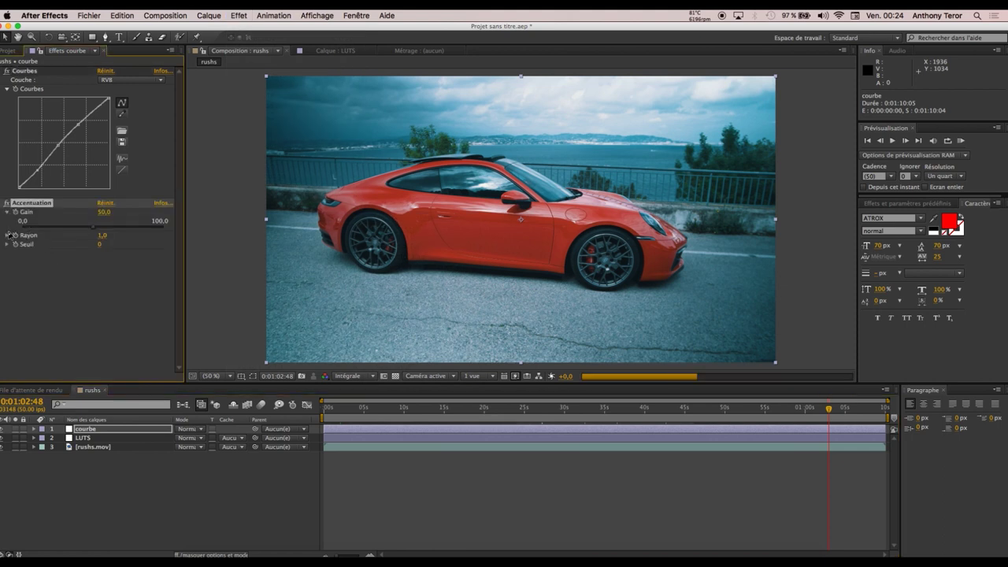
{"action": "left_click", "coordinate": [7, 235]}
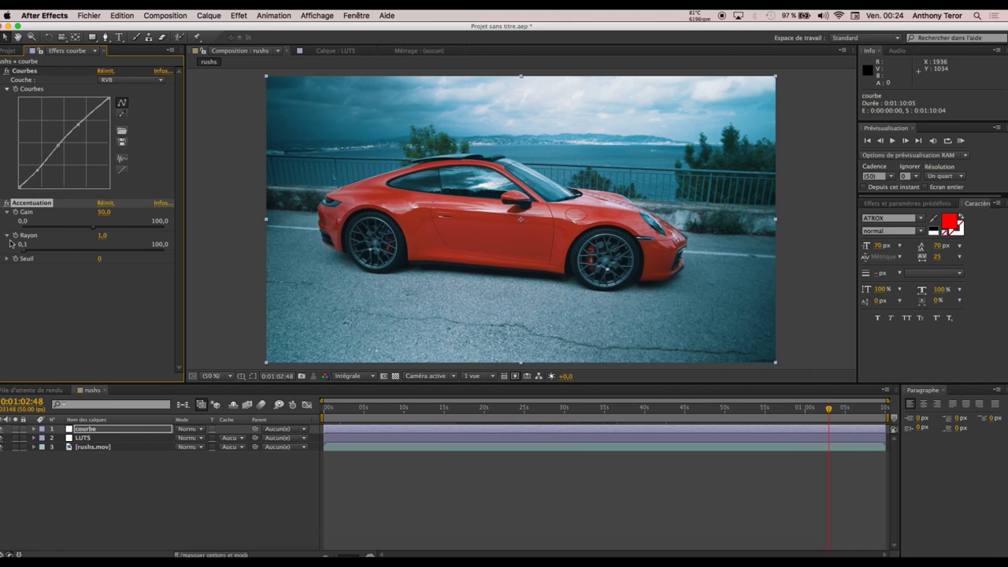
{"action": "left_click_drag", "start_coordinate": [128, 228], "coordinate": [167, 228]}
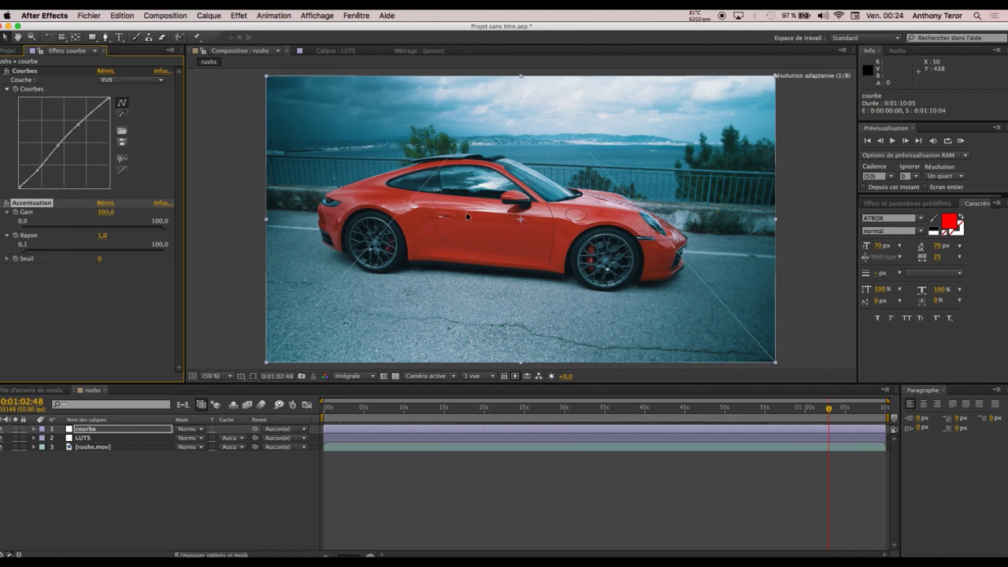
{"action": "left_click", "coordinate": [105, 228]}
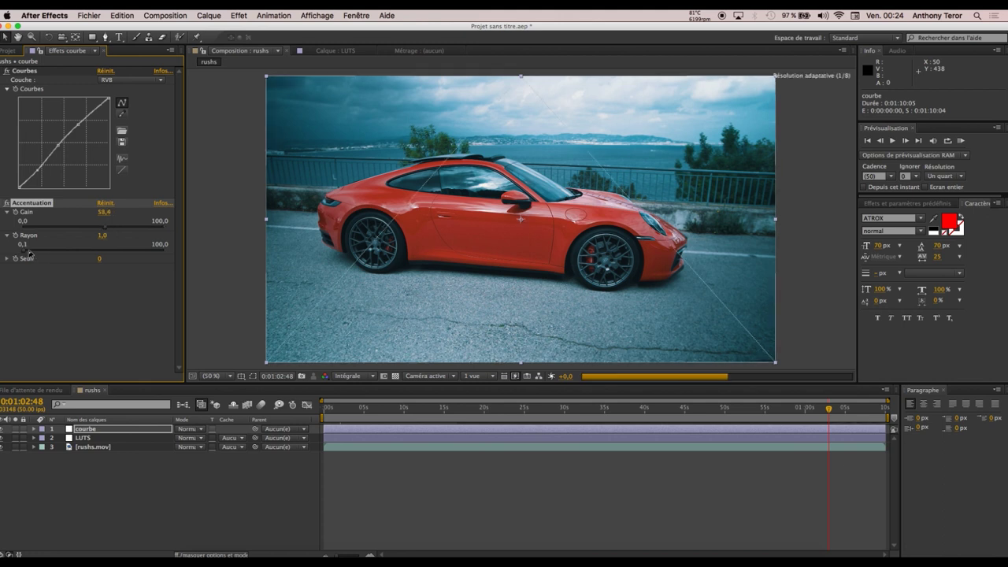
{"action": "left_click", "coordinate": [24, 251]}
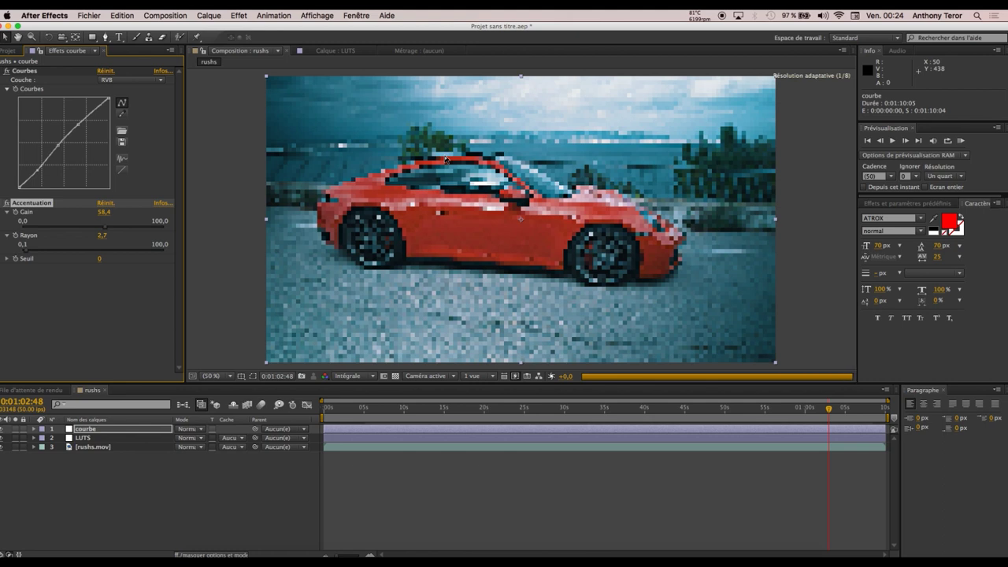
{"action": "scroll", "coordinate": [505, 199], "scroll_direction": "up", "scroll_amount": 2}
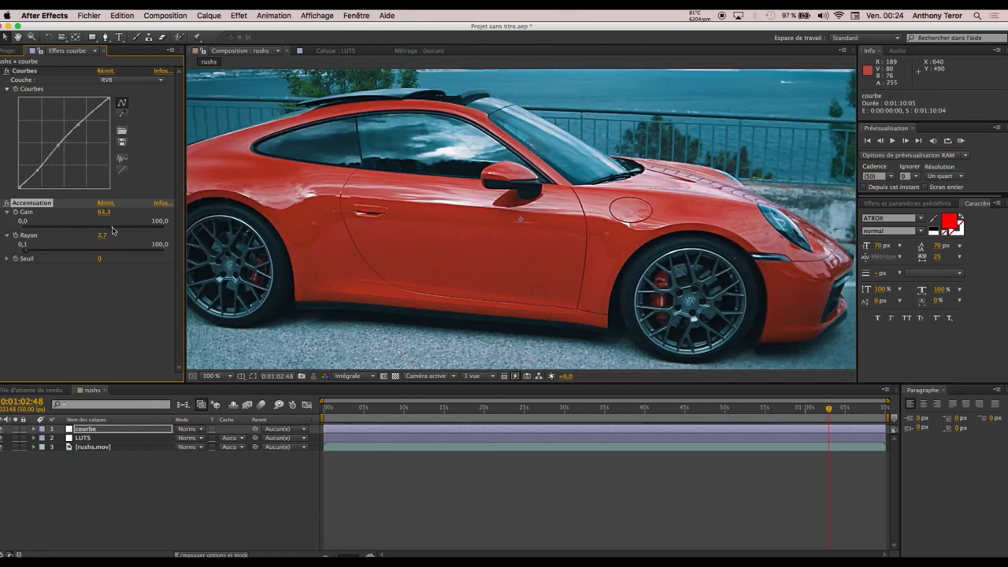
{"action": "left_click", "coordinate": [225, 376]}
{"action": "left_click", "coordinate": [222, 386]}
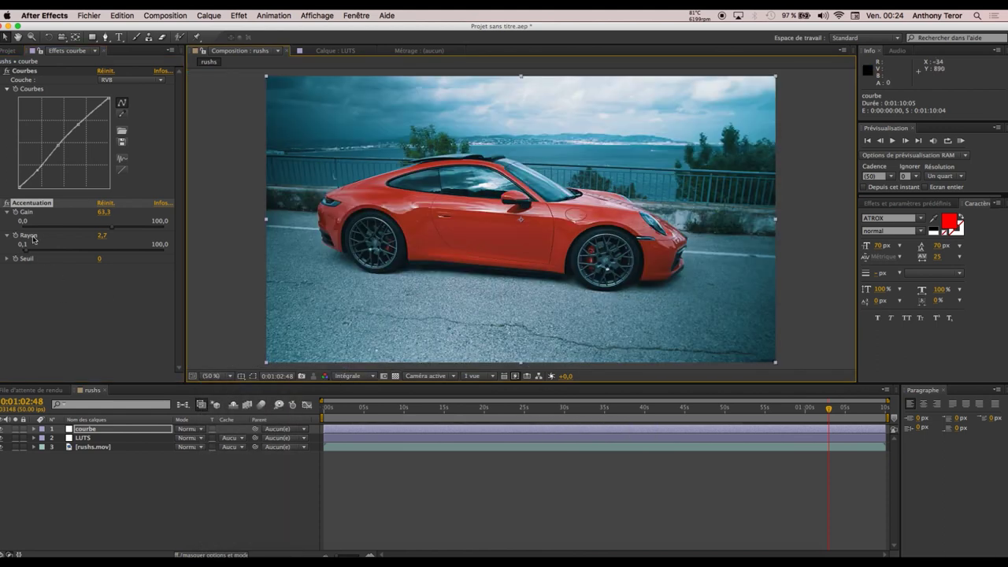
{"action": "left_click", "coordinate": [238, 15]}
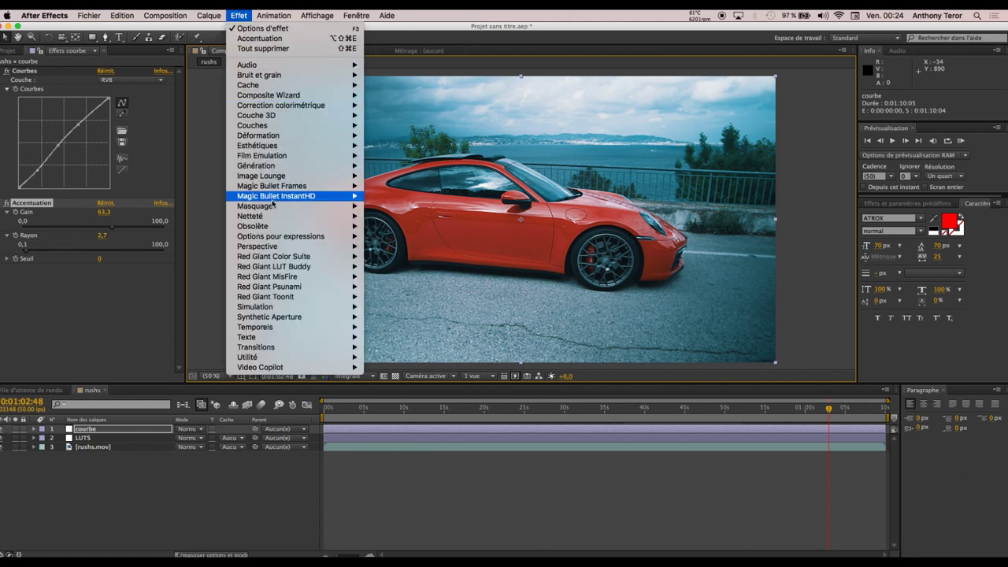
Add Plus net sharpening to the courbe layer with Intensité set to 4.
{"action": "mouse_move", "coordinate": [360, 221]}
{"action": "key", "text": "Escape"}
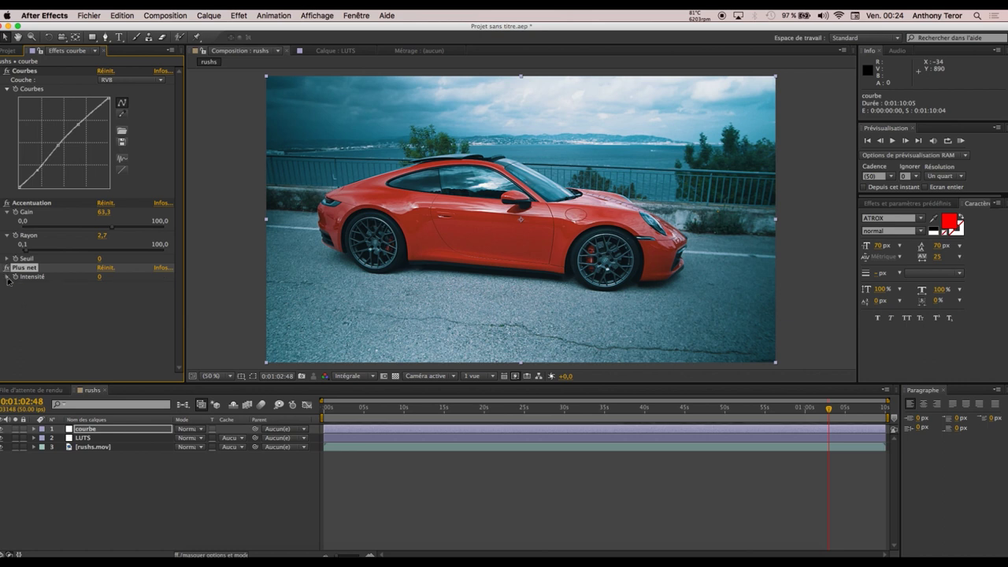
{"action": "left_click", "coordinate": [8, 277]}
{"action": "left_click_drag", "start_coordinate": [21, 293], "coordinate": [29, 296]}
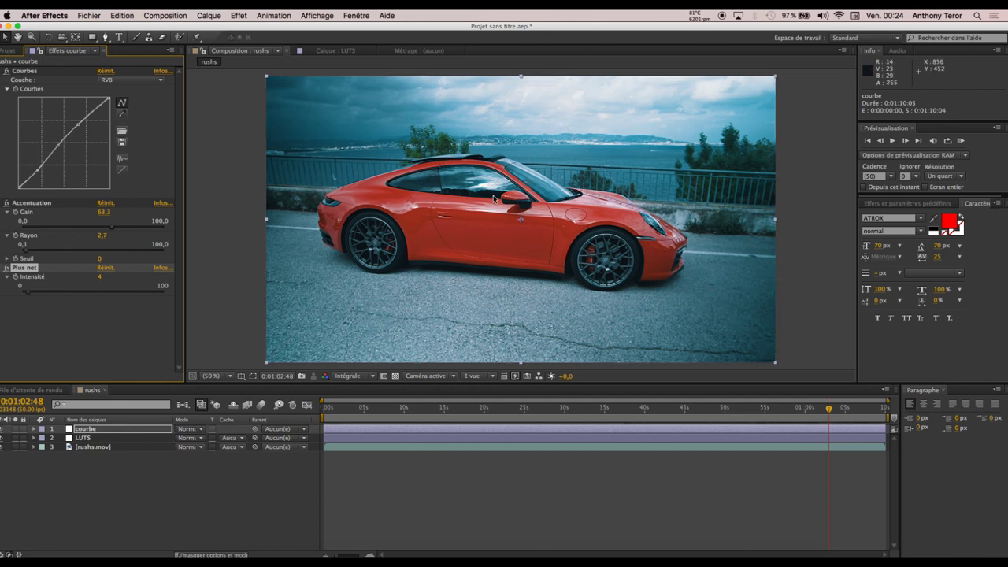
Raise the Accentuation Gain to 66,3.
{"action": "scroll", "coordinate": [493, 199], "scroll_direction": "up", "scroll_amount": 2}
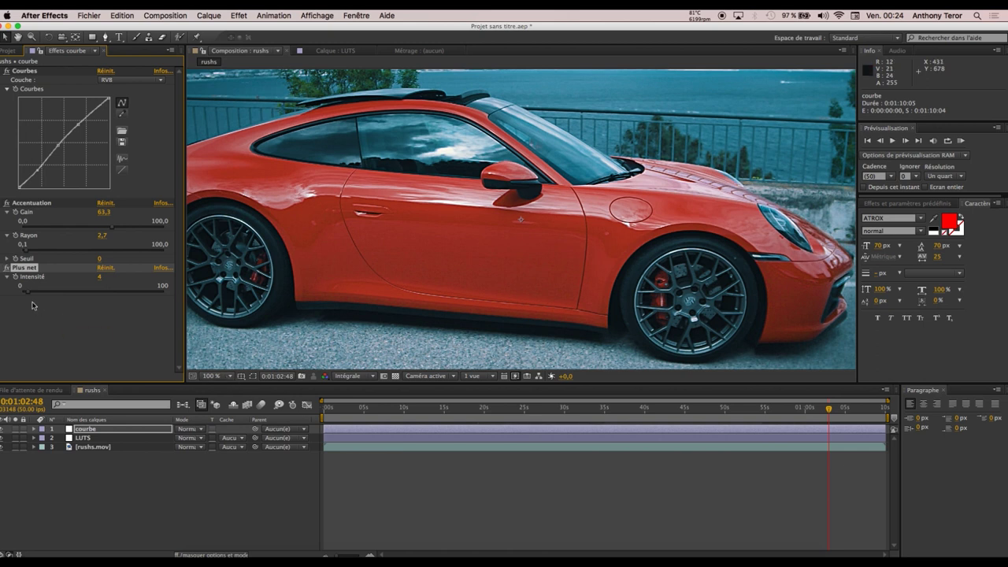
{"action": "left_click", "coordinate": [116, 228]}
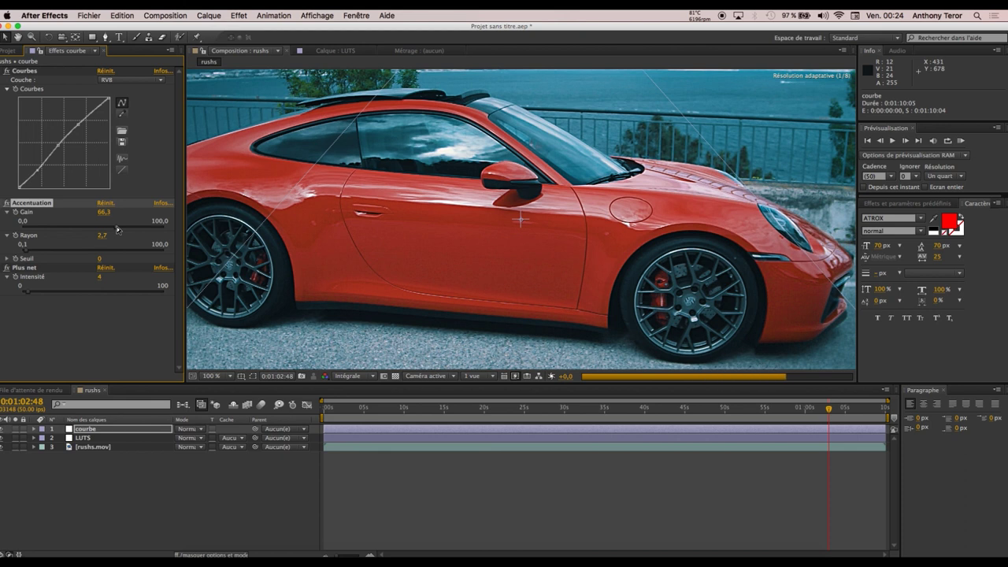
{"action": "left_click", "coordinate": [212, 376]}
Fit the viewer and check the sharpening on the couple, sports car, sea and rocks shots.
{"action": "left_click", "coordinate": [224, 389]}
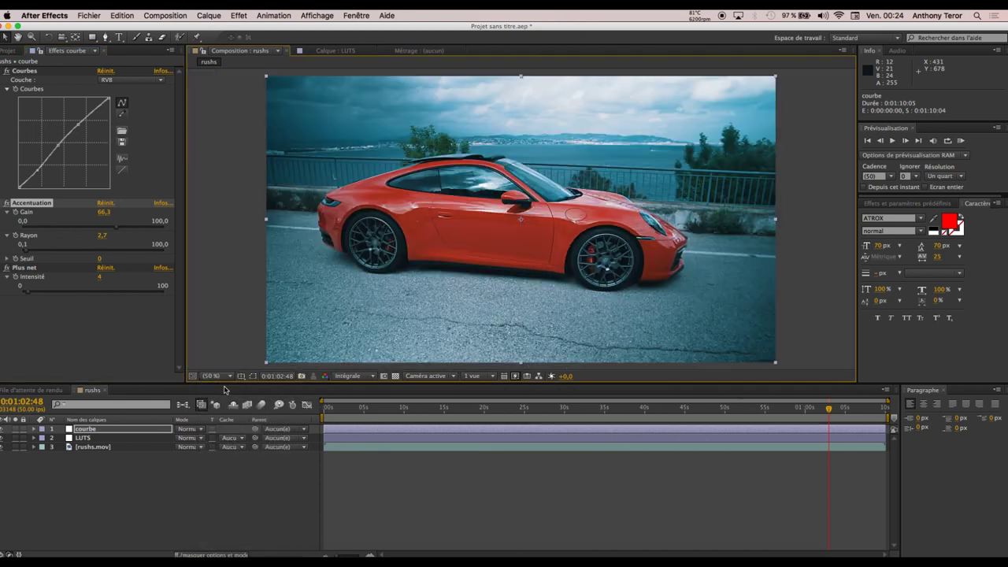
{"action": "left_click", "coordinate": [746, 414]}
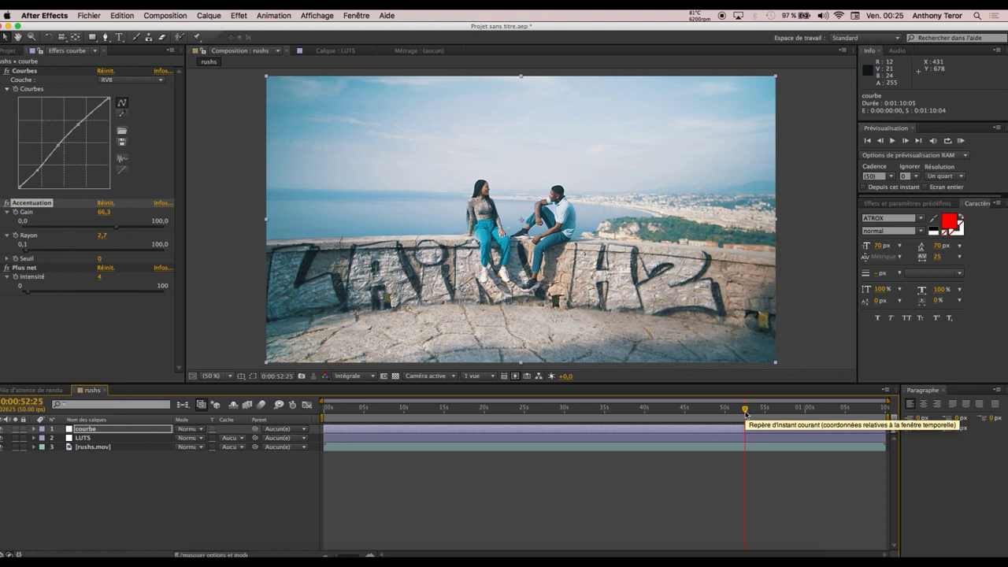
{"action": "left_click", "coordinate": [707, 416]}
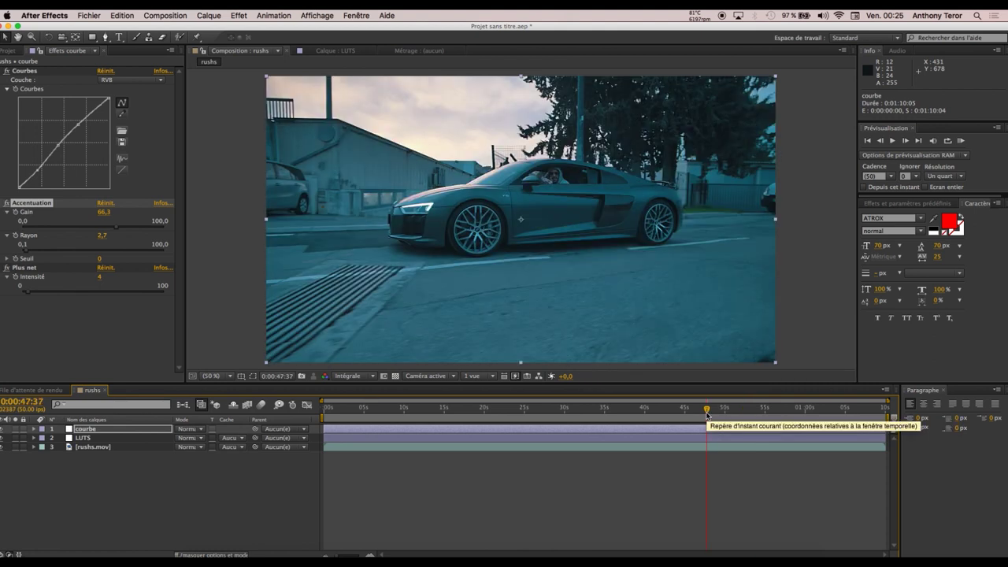
{"action": "left_click", "coordinate": [659, 411]}
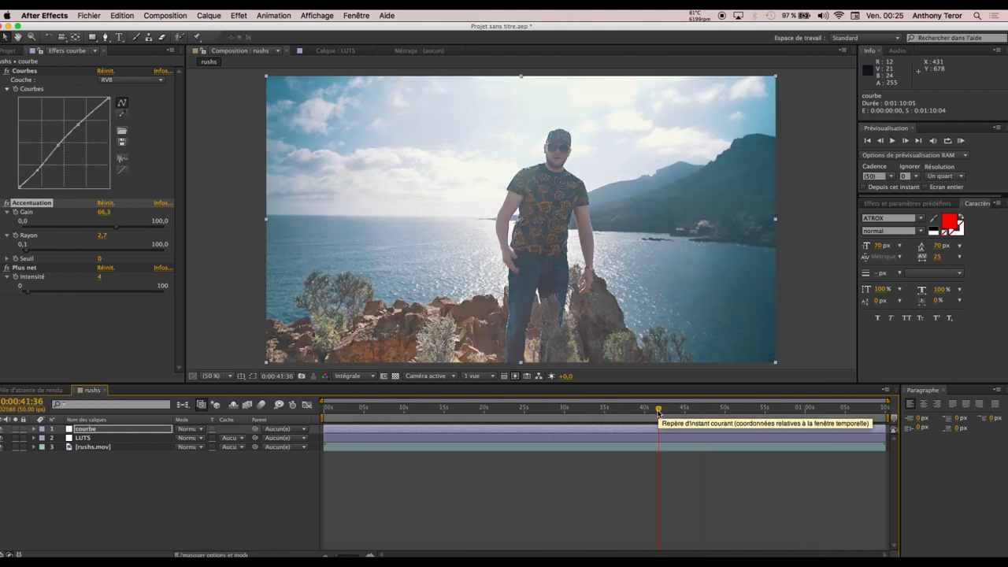
{"action": "left_click", "coordinate": [621, 411]}
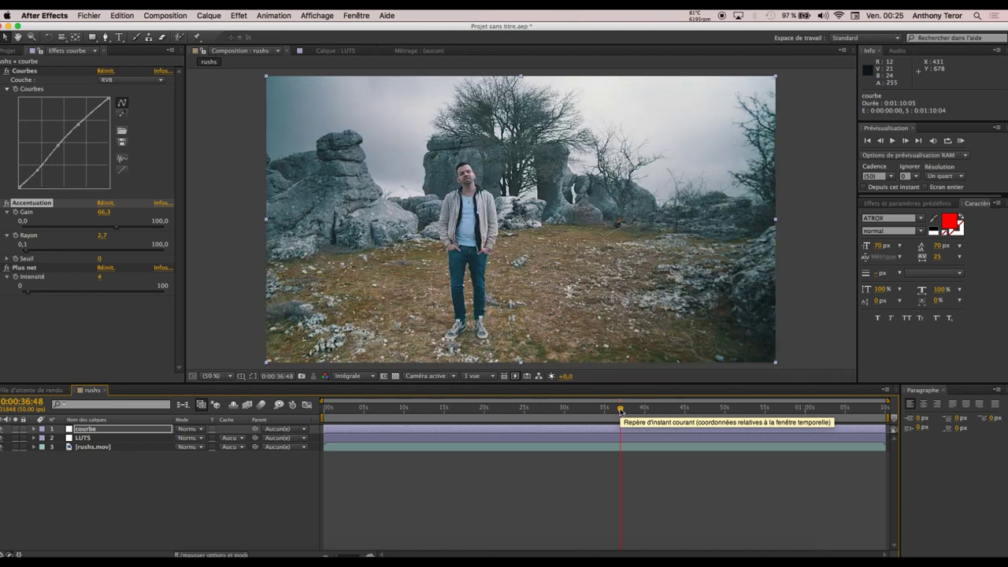
{"action": "key", "text": "slash"}
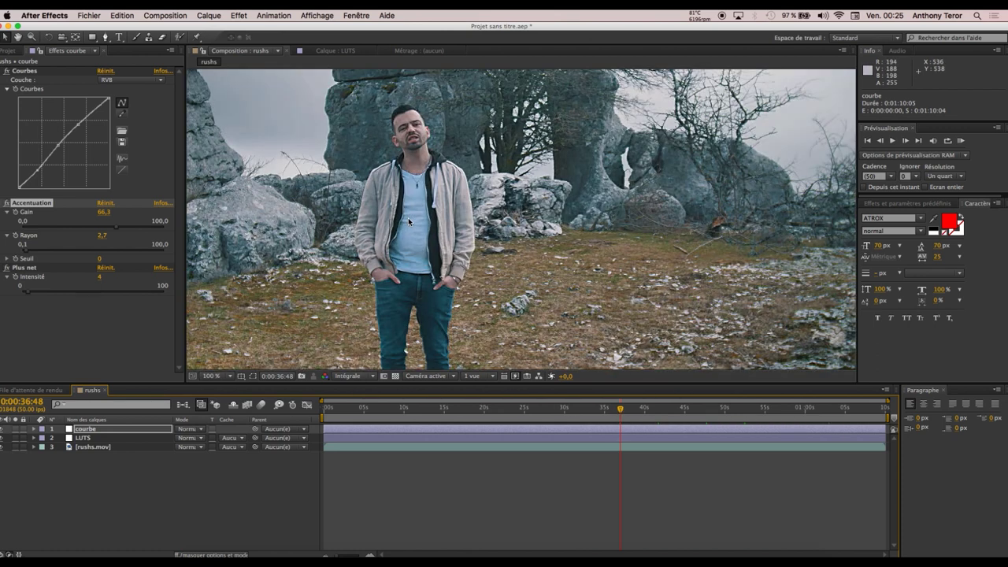
Toggle Plus net to compare, then lower the Accentuation Gain to 51,7.
{"action": "left_click", "coordinate": [6, 269]}
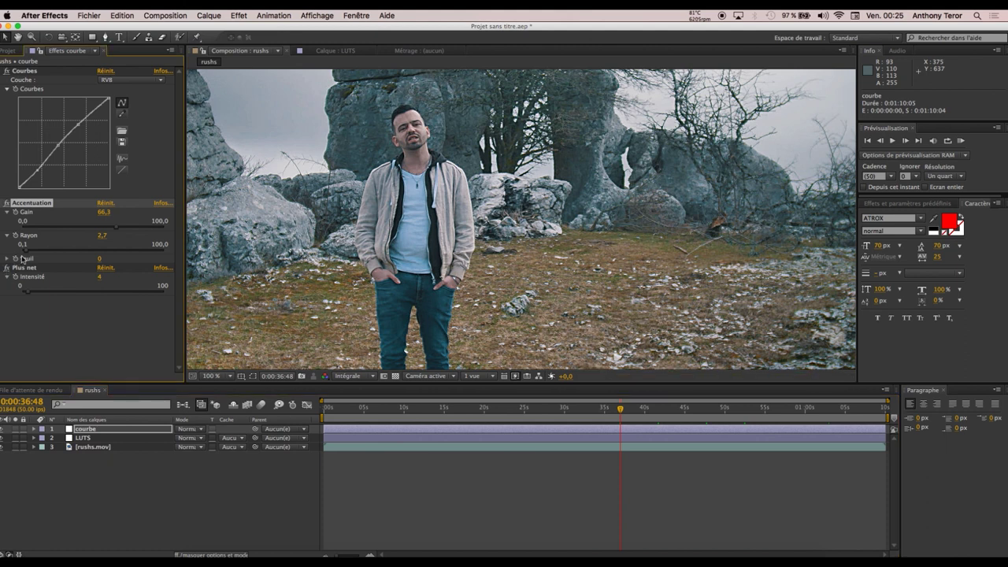
{"action": "left_click", "coordinate": [102, 227]}
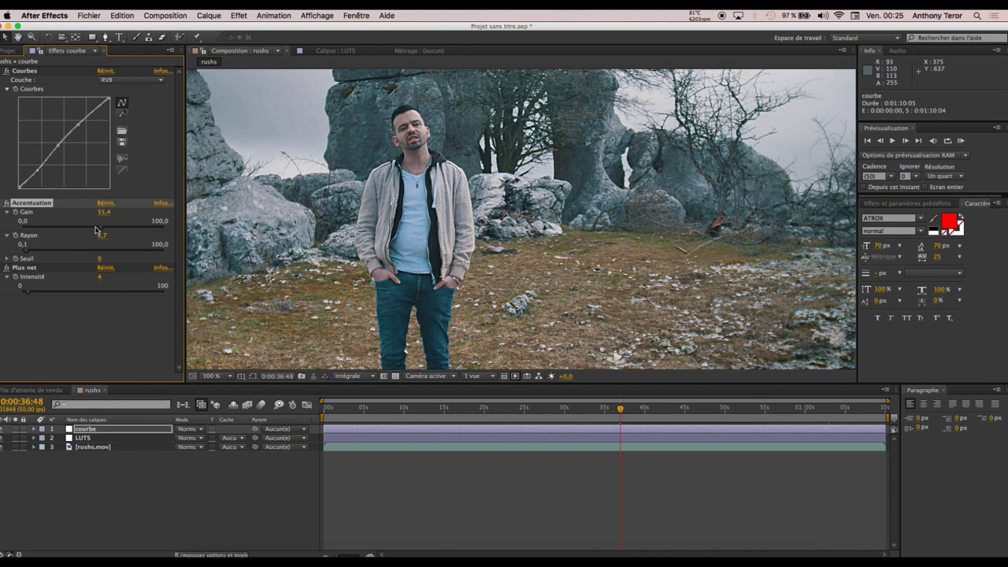
{"action": "left_click", "coordinate": [96, 230]}
Review the result on the rocks, snowy hills and painted mural shots.
{"action": "left_click", "coordinate": [600, 411]}
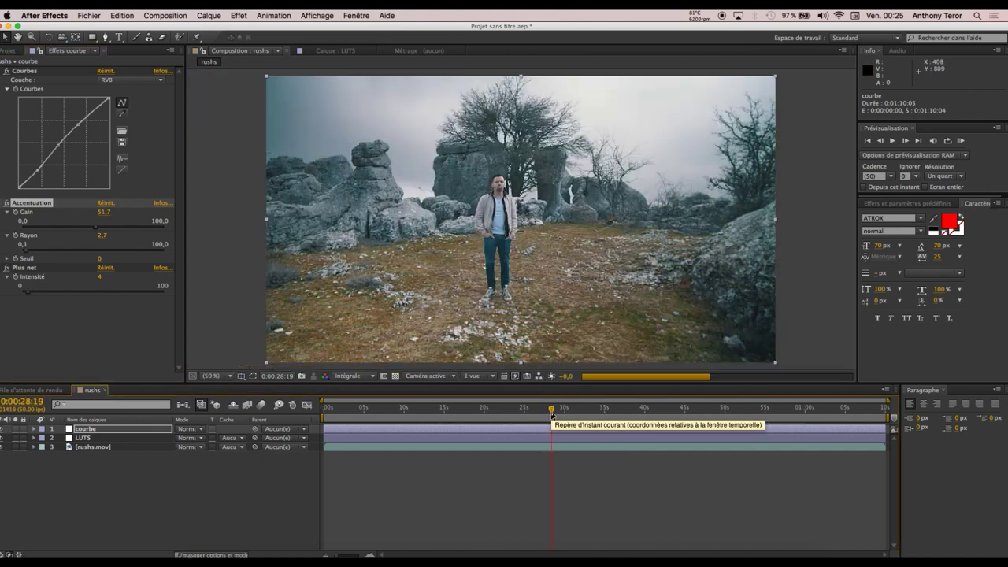
{"action": "scroll", "coordinate": [230, 378], "scroll_direction": "down", "scroll_amount": 1}
{"action": "left_click", "coordinate": [551, 411]}
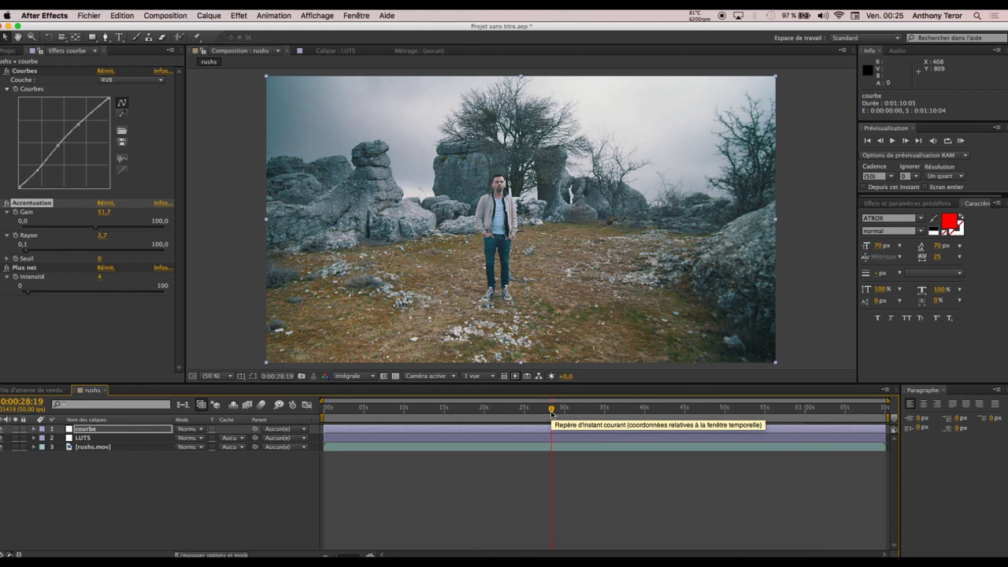
{"action": "left_click", "coordinate": [515, 411]}
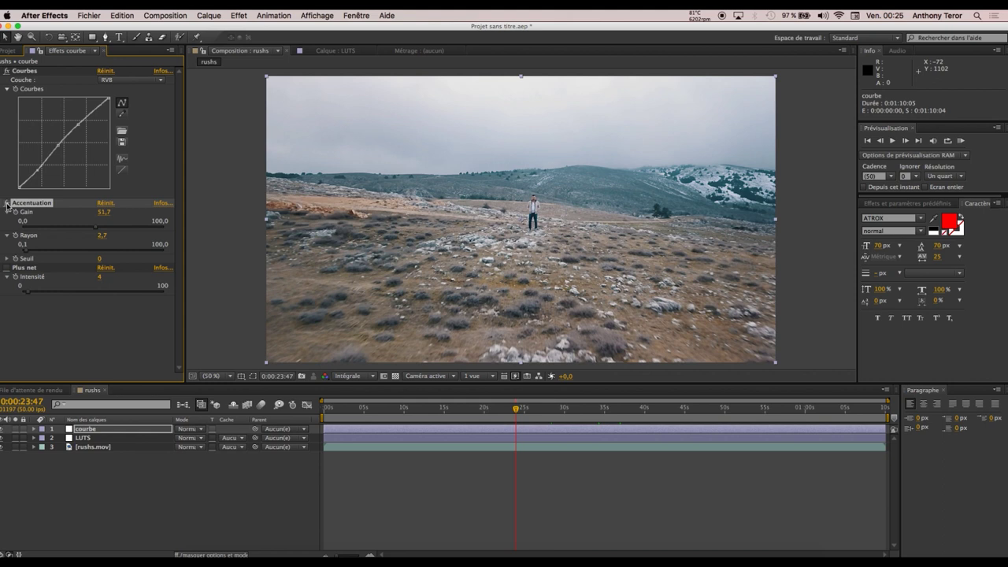
{"action": "left_click", "coordinate": [352, 408]}
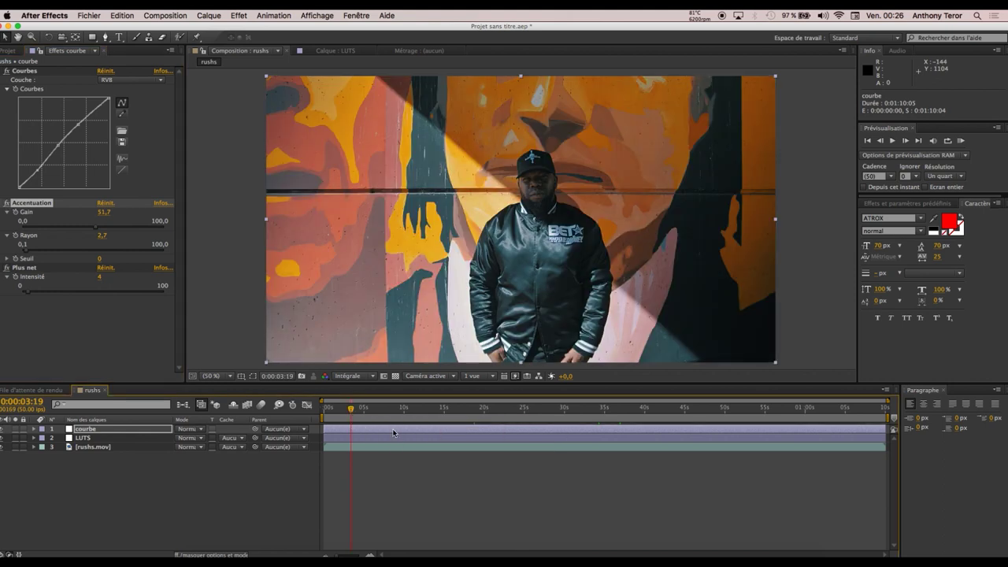